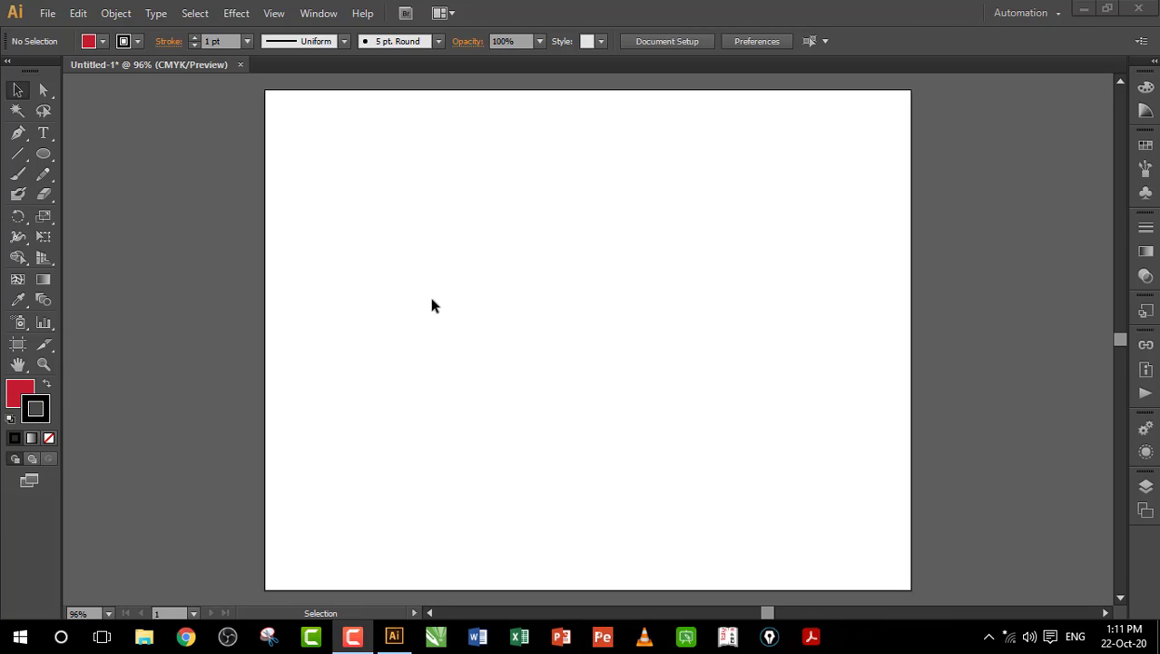
# Step: Draw a tall, narrow ellipse in the upper-left of the artboard and fill it CMYK Blue
pyautogui.click(45, 156)
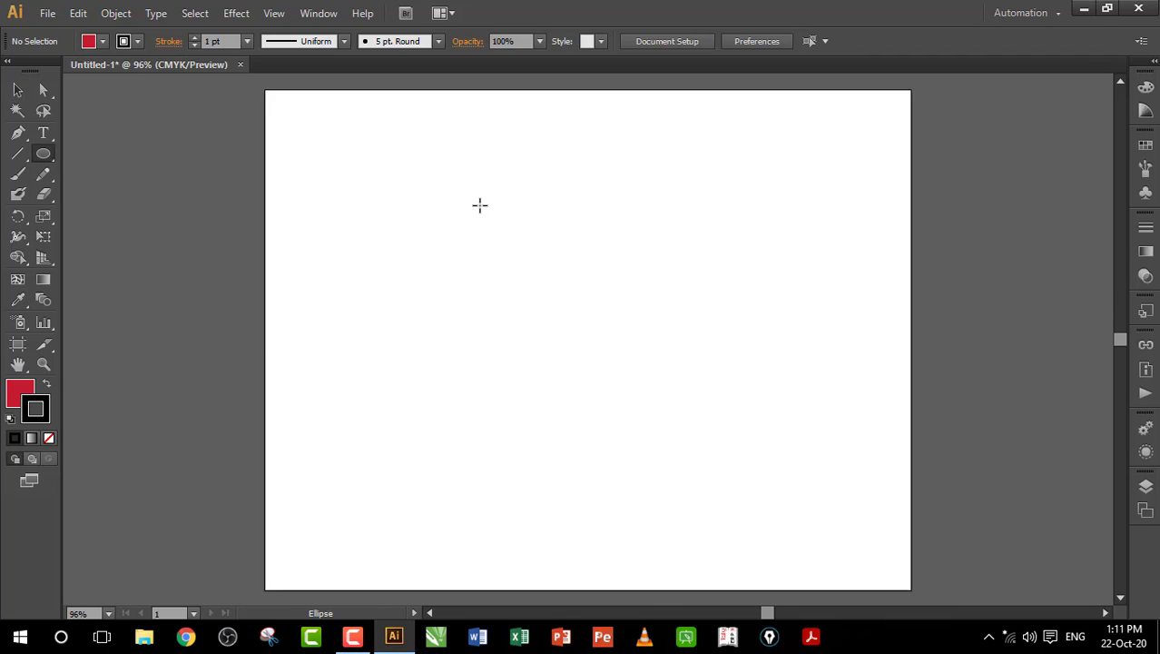
pyautogui.moveTo(481, 205); pyautogui.dragTo(523, 338)
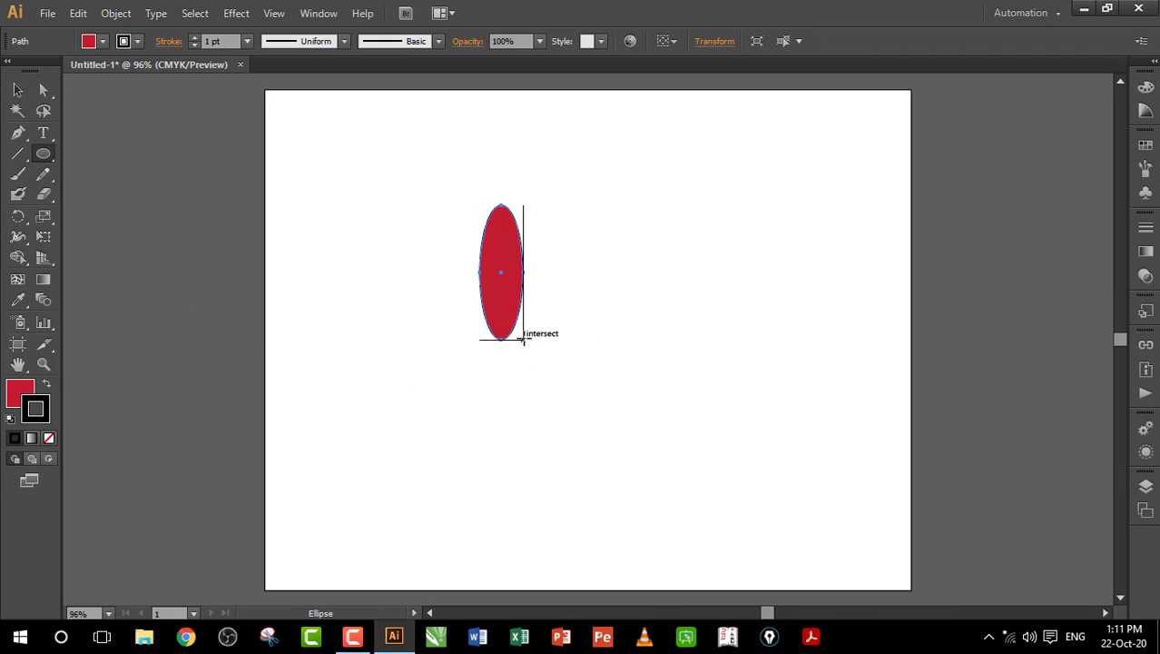
pyautogui.click(105, 42)
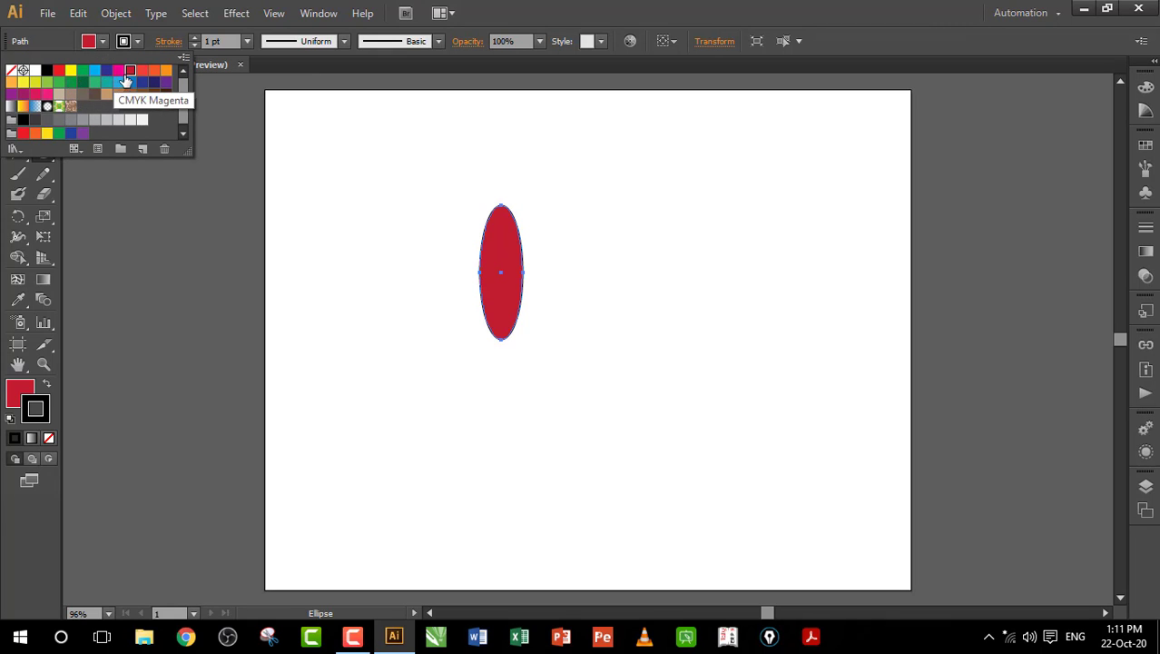
pyautogui.click(104, 75)
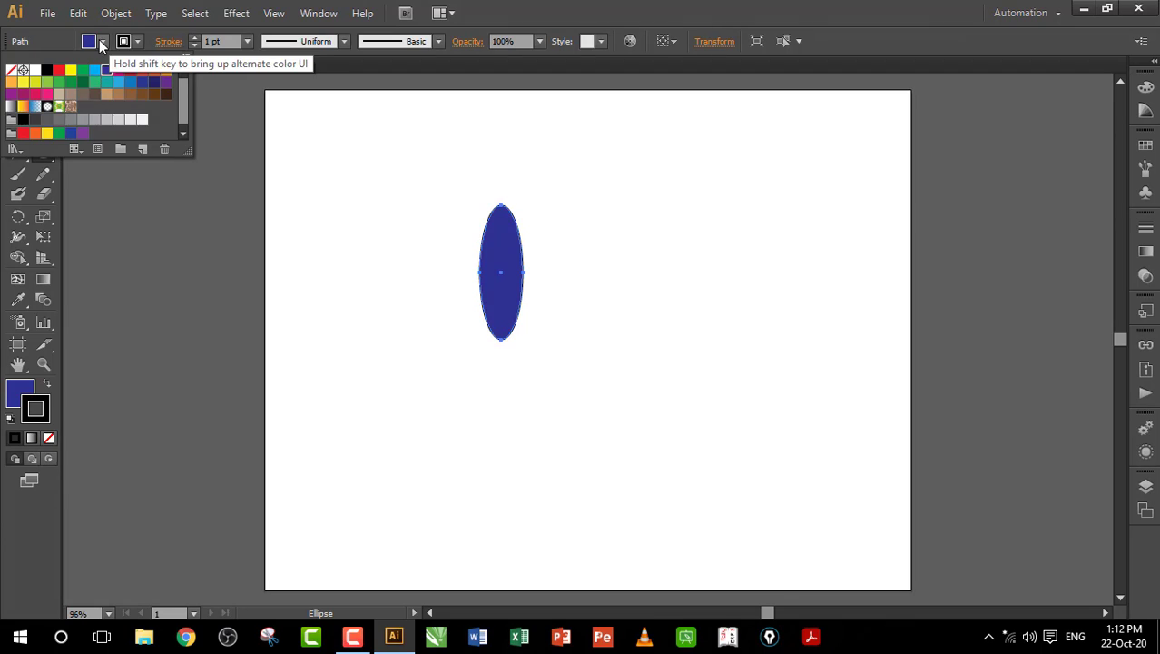
pyautogui.click(16, 90)
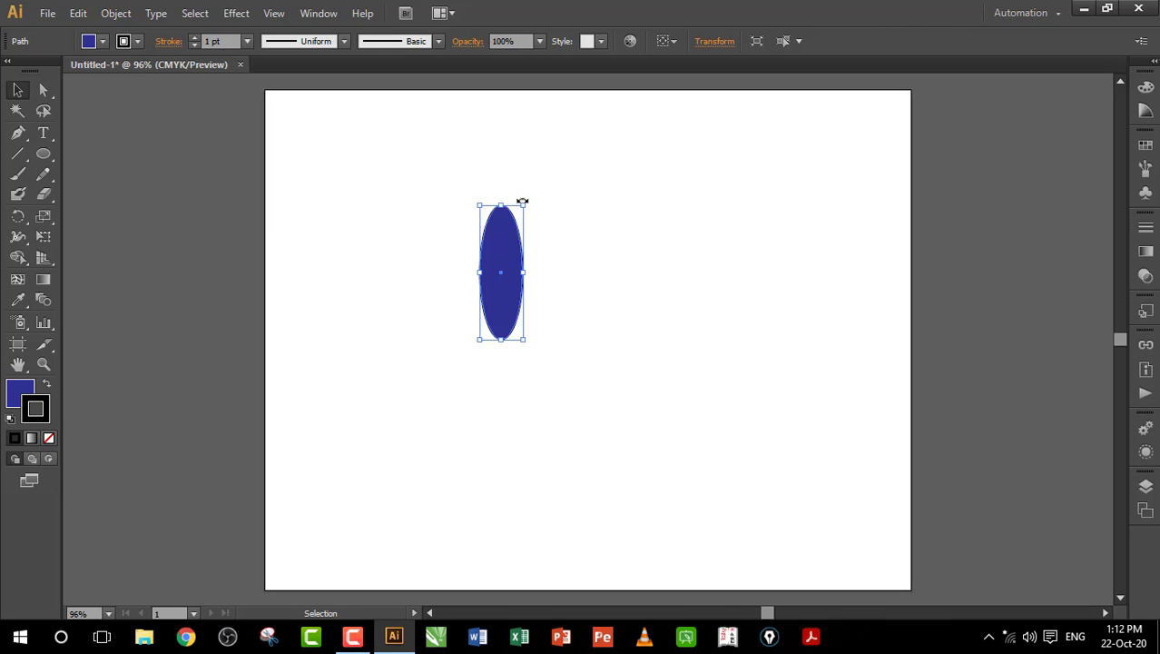
pyautogui.moveTo(523, 201); pyautogui.dragTo(555, 208)
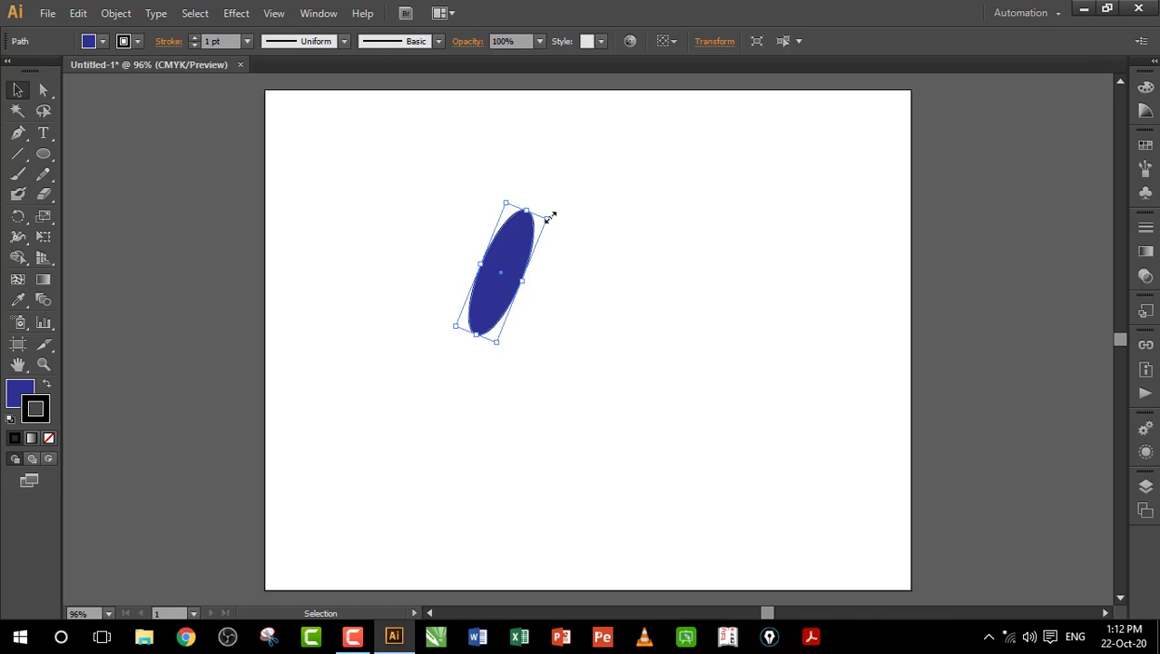
pyautogui.moveTo(553, 210); pyautogui.dragTo(511, 240)
# Step: Tilt the blue ellipse about 31° clockwise around a pivot just below its lower end
pyautogui.click(17, 221)
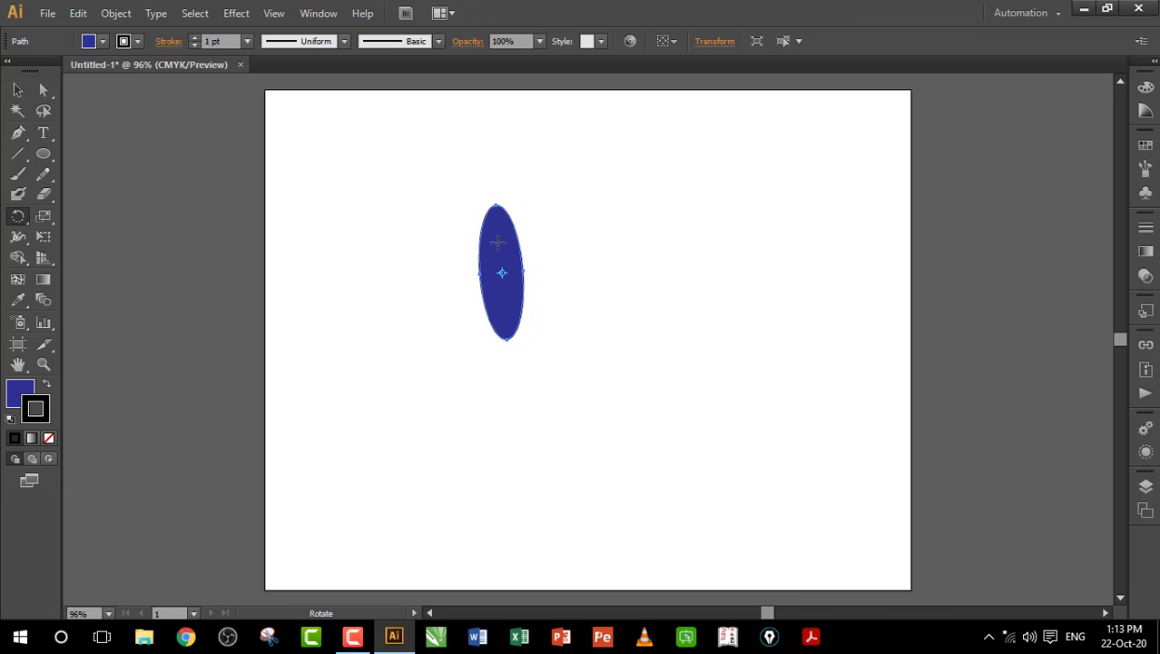
pyautogui.moveTo(496, 234); pyautogui.dragTo(506, 329)
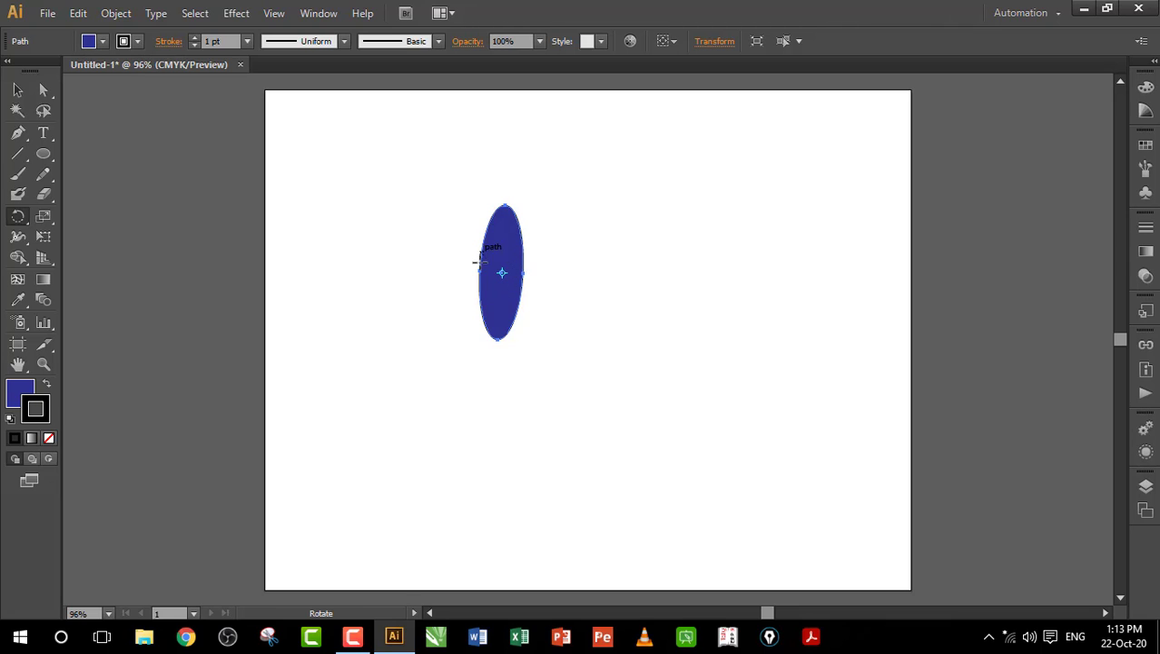
pyautogui.click(497, 357)
pyautogui.moveTo(509, 242); pyautogui.dragTo(555, 290)
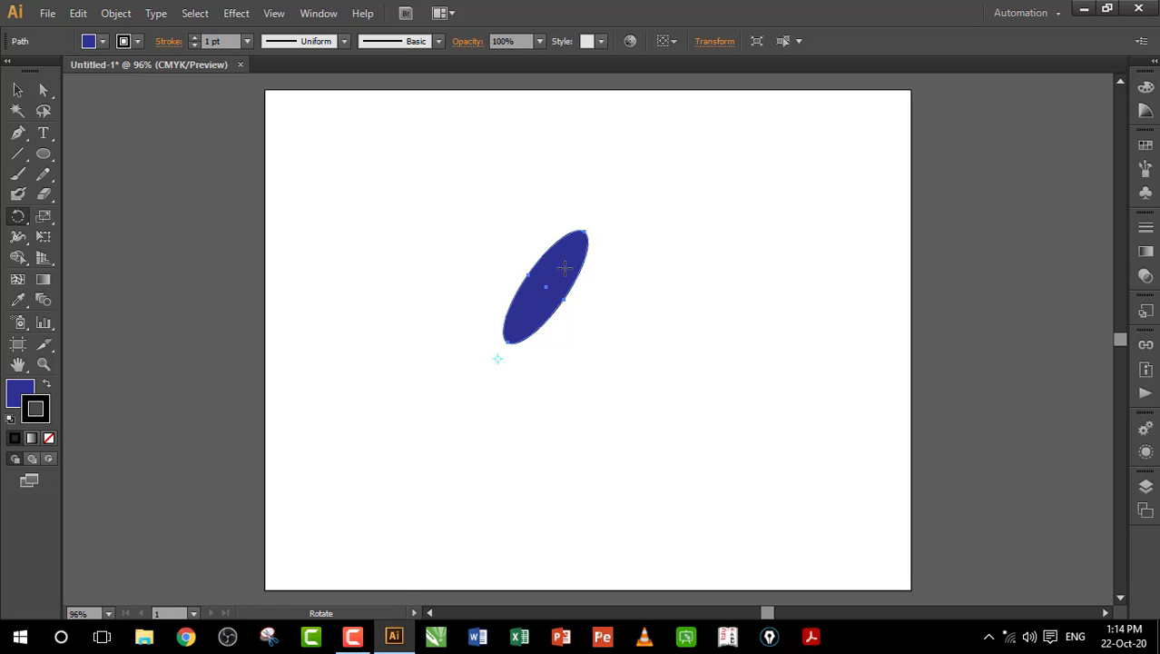
pyautogui.moveTo(565, 268); pyautogui.dragTo(572, 280)
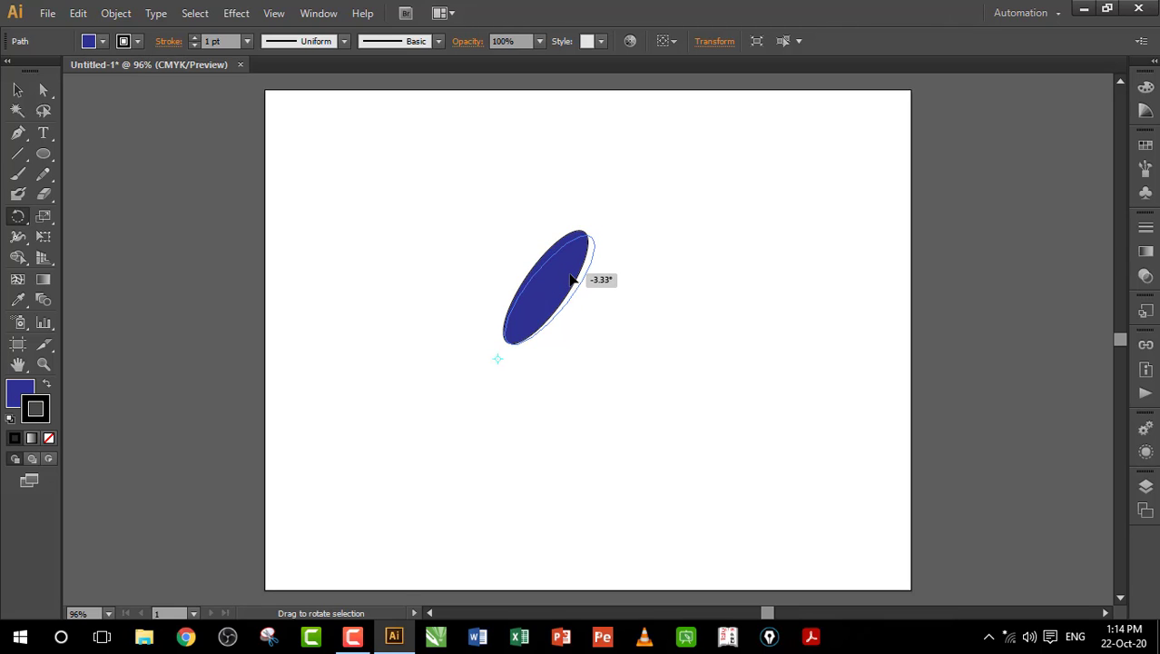
pyautogui.moveTo(572, 281); pyautogui.dragTo(589, 353)
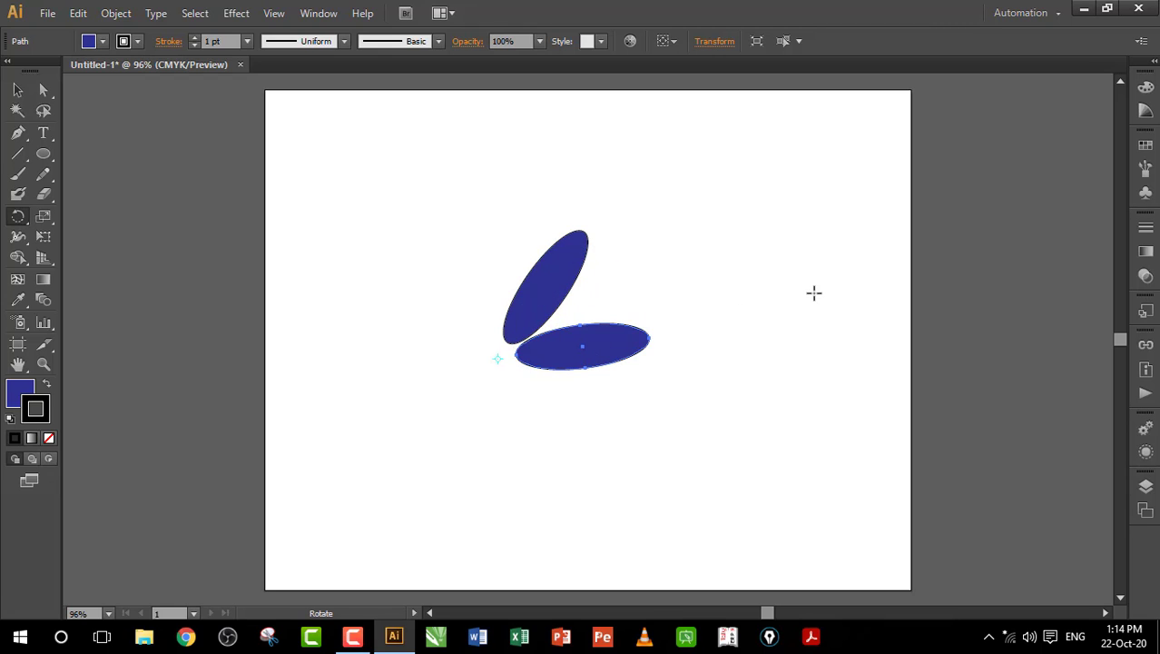
pyautogui.hotkey('ctrl', 'd')
pyautogui.hotkey('ctrl', 'd')
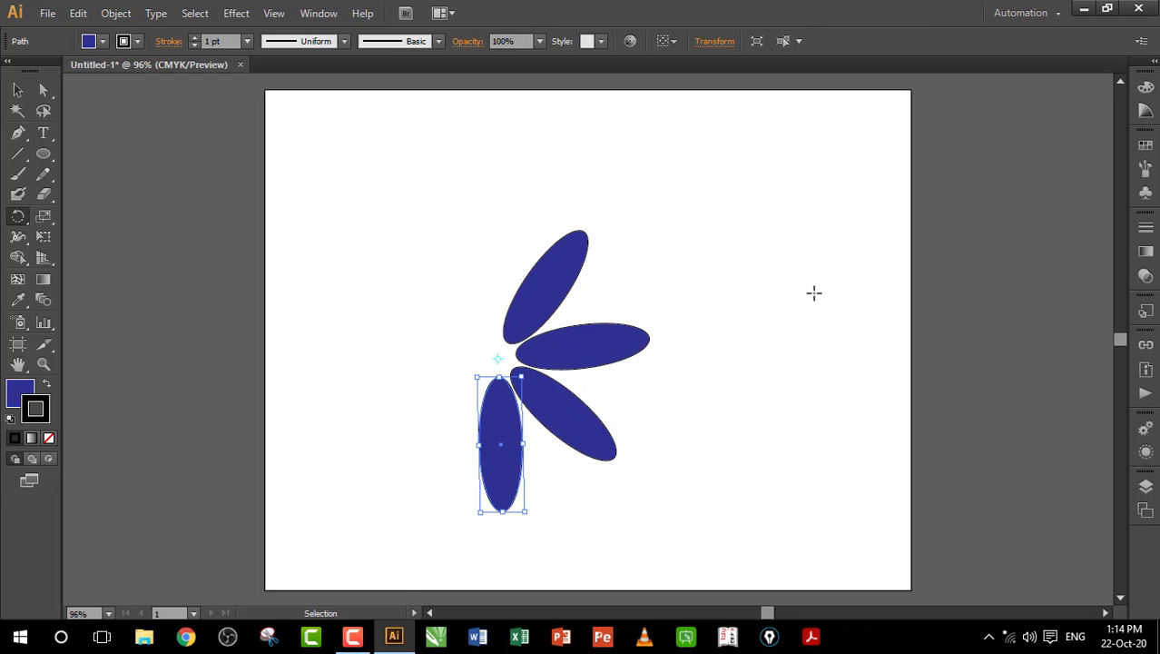
pyautogui.hotkey('ctrl', 'd')
pyautogui.hotkey('ctrl', 'd')
pyautogui.hotkey('ctrl', 'd')
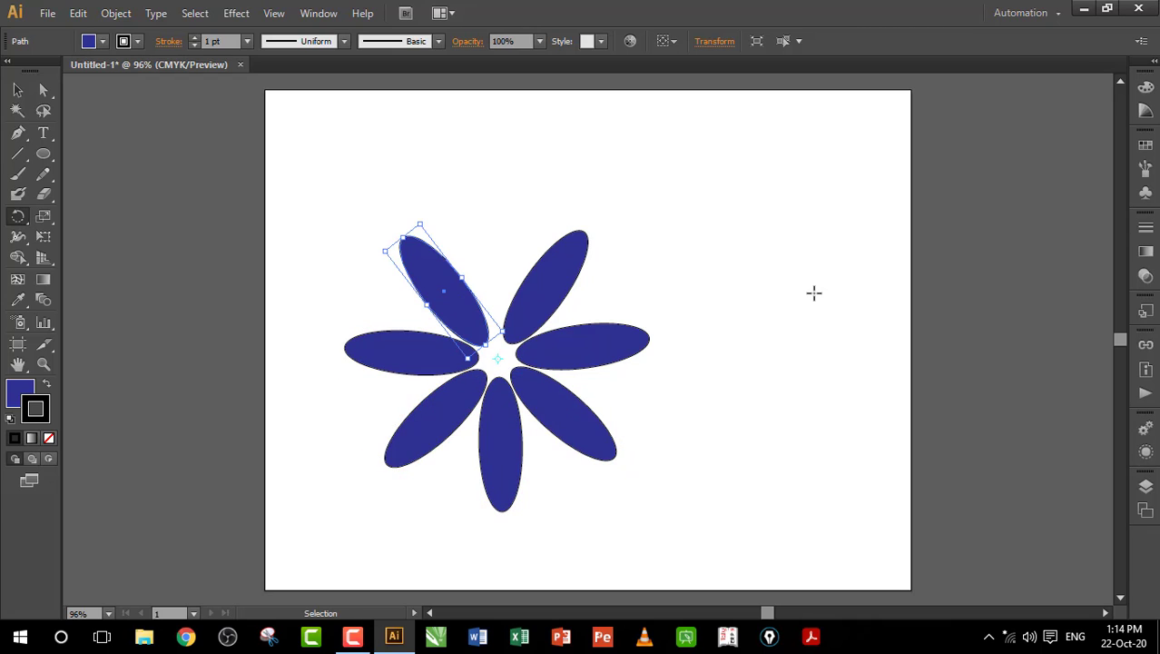
pyautogui.hotkey('ctrl', 'd')
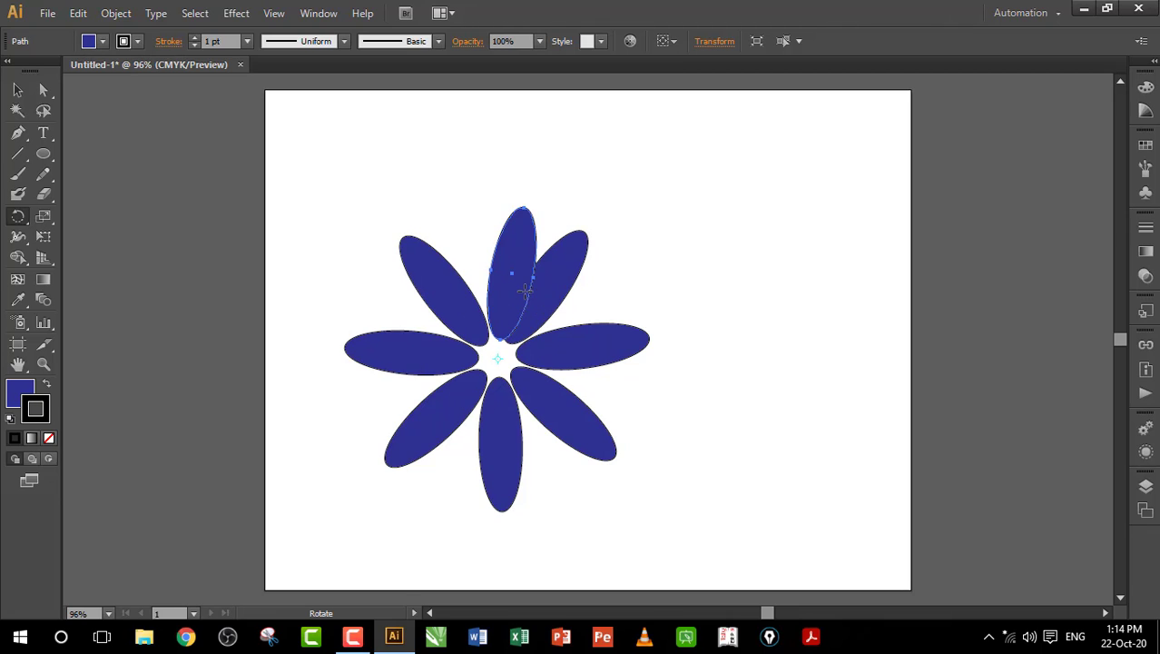
pyautogui.press('ctrl')
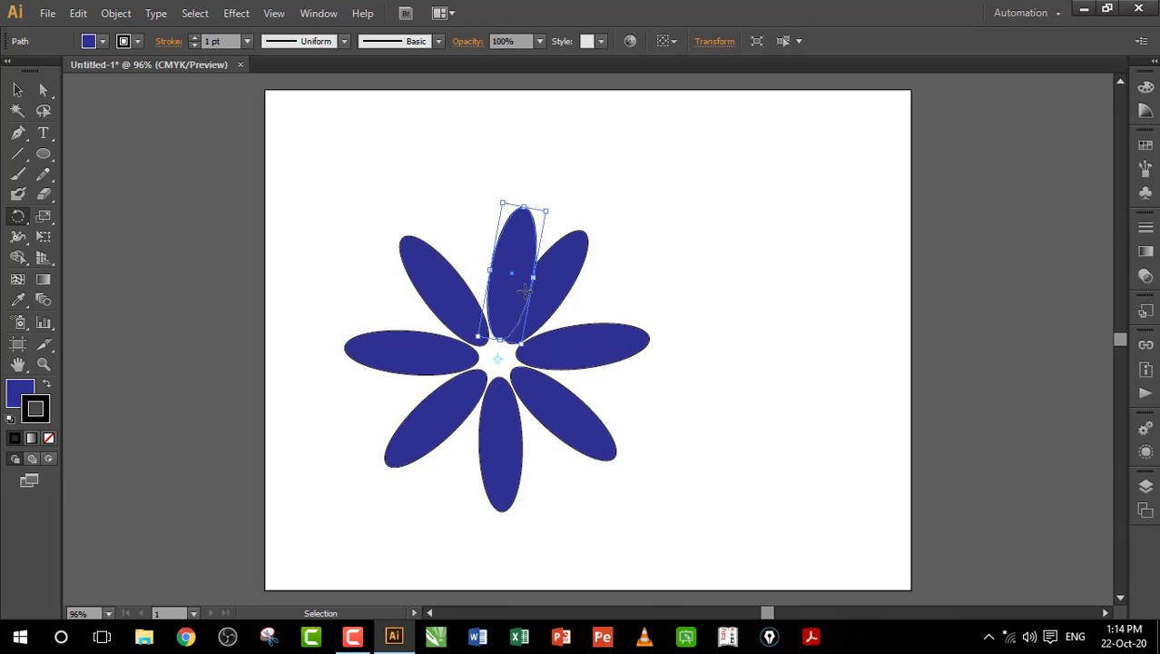
pyautogui.hotkey('ctrl', 'z')
pyautogui.hotkey('ctrl', 'z')
pyautogui.hotkey('ctrl', 'z')
pyautogui.hotkey('ctrl', 'z')
pyautogui.hotkey('ctrl', 'z')
pyautogui.hotkey('ctrl', 'z')
pyautogui.hotkey('ctrl', 'z')
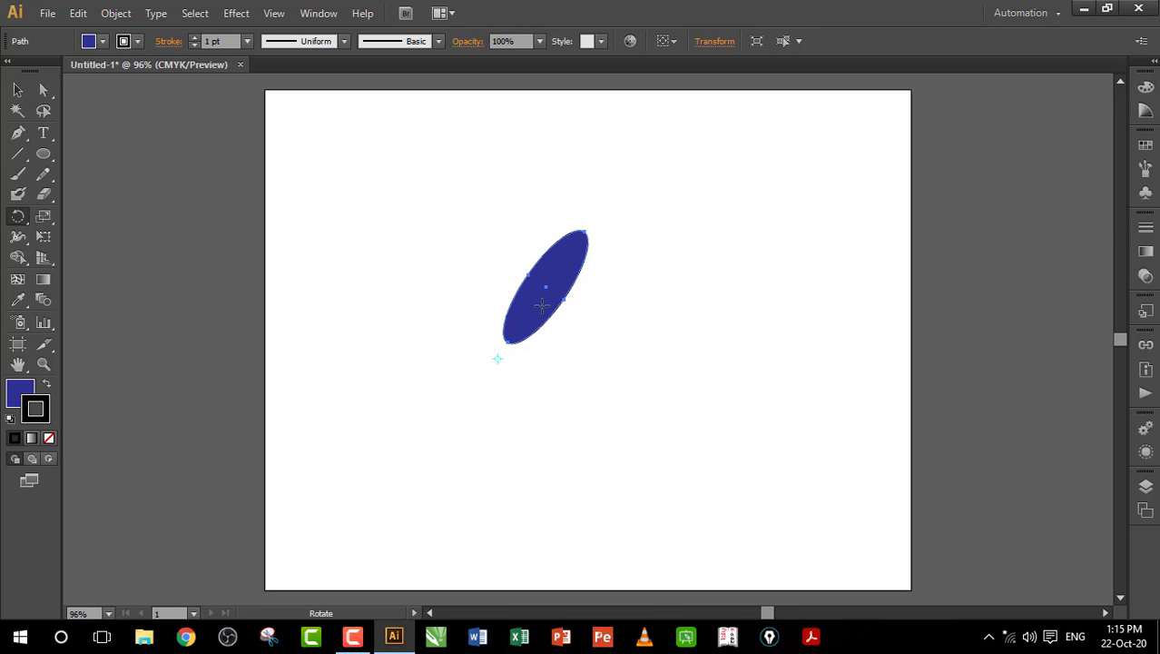
# Step: Make a rotated copy of the petal around the pivot, then repeat with Ctrl+D until eight petals ring it
pyautogui.moveTo(556, 276); pyautogui.dragTo(596, 322)
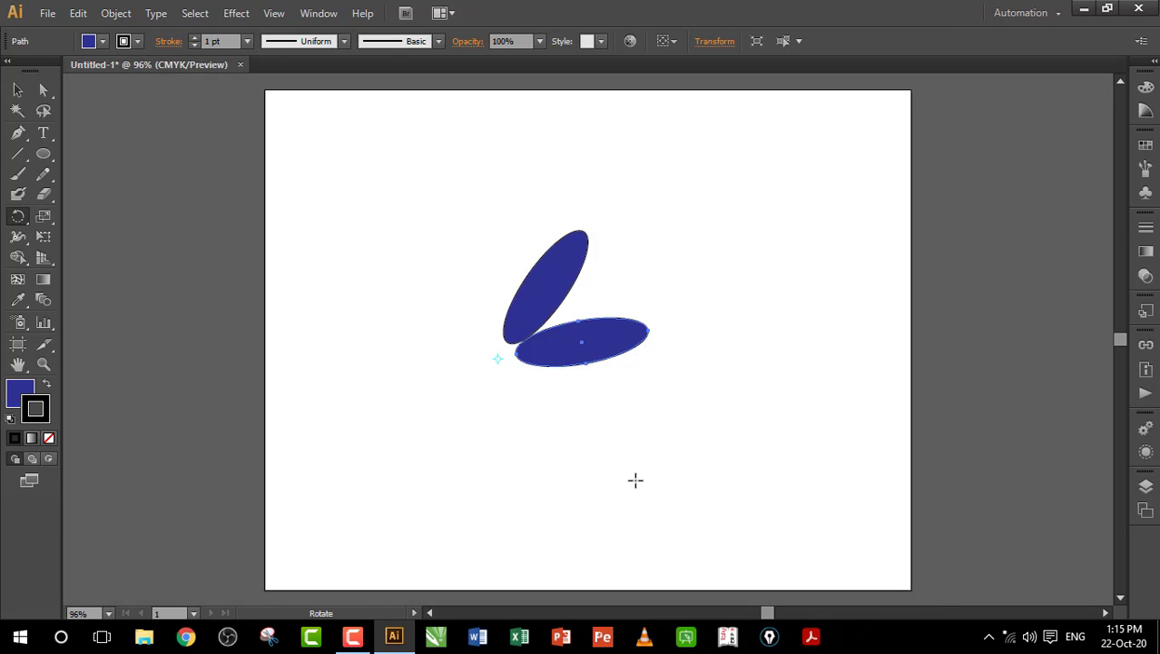
pyautogui.hotkey('ctrl', 'd')
pyautogui.hotkey('ctrl', 'd')
pyautogui.hotkey('ctrl', 'd')
pyautogui.hotkey('ctrl', 'd')
pyautogui.hotkey('ctrl', 'd')
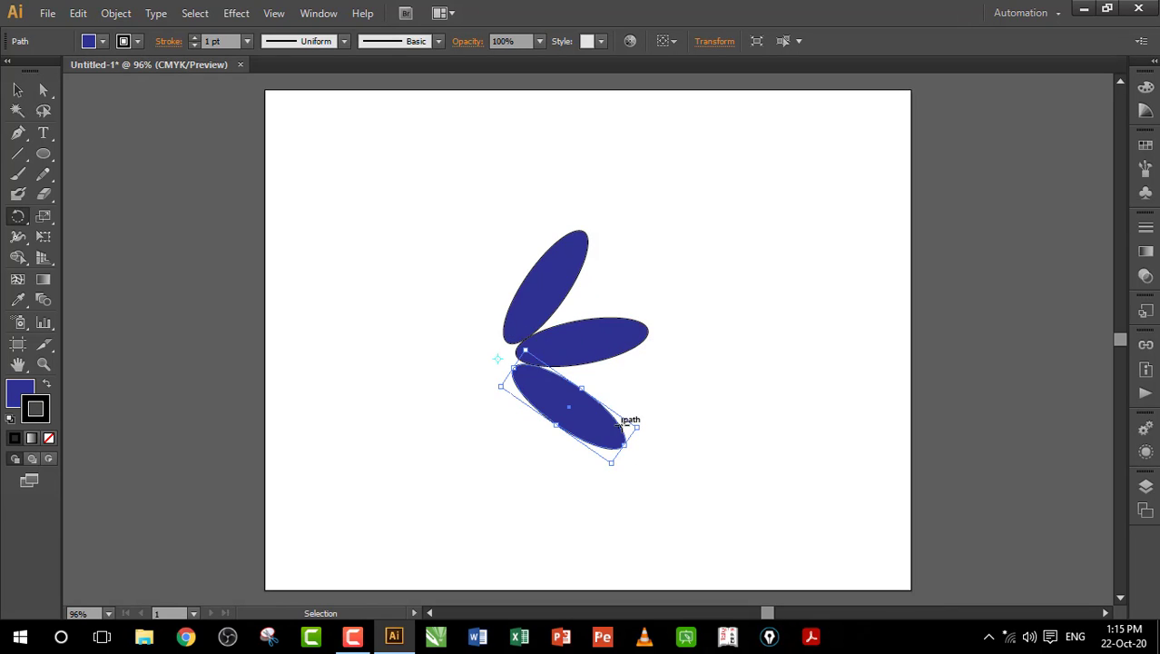
pyautogui.hotkey('ctrl', 'd')
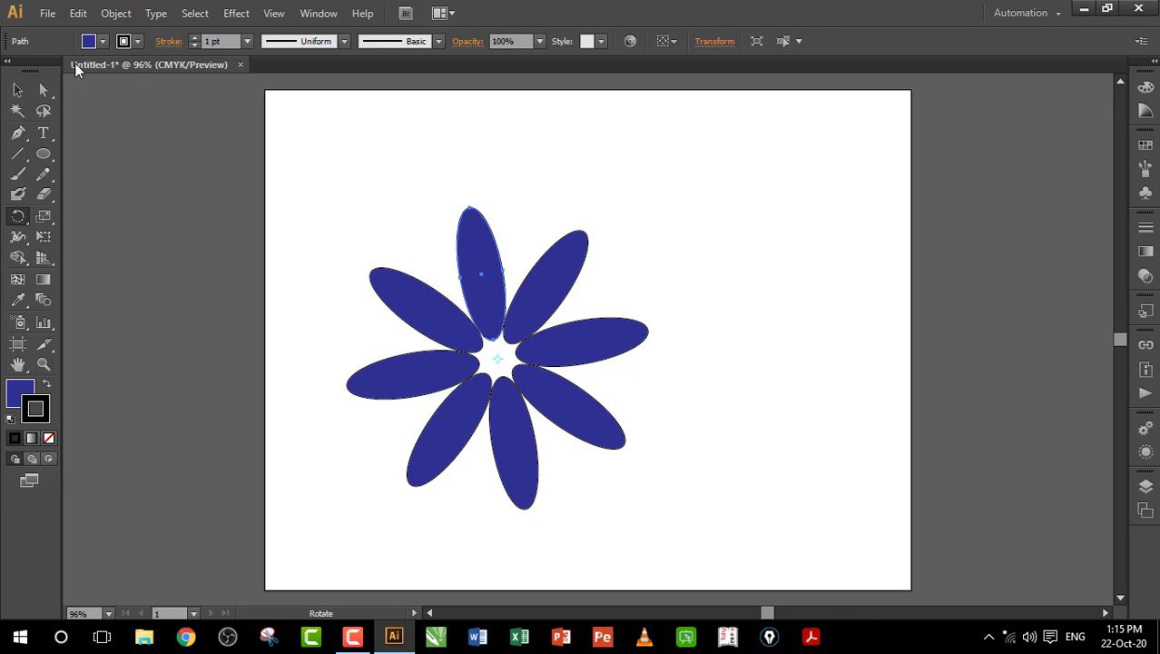
# Step: Select all eight petals, group them into one flower, and move it up toward the top-right
pyautogui.click(17, 90)
pyautogui.click(380, 215)
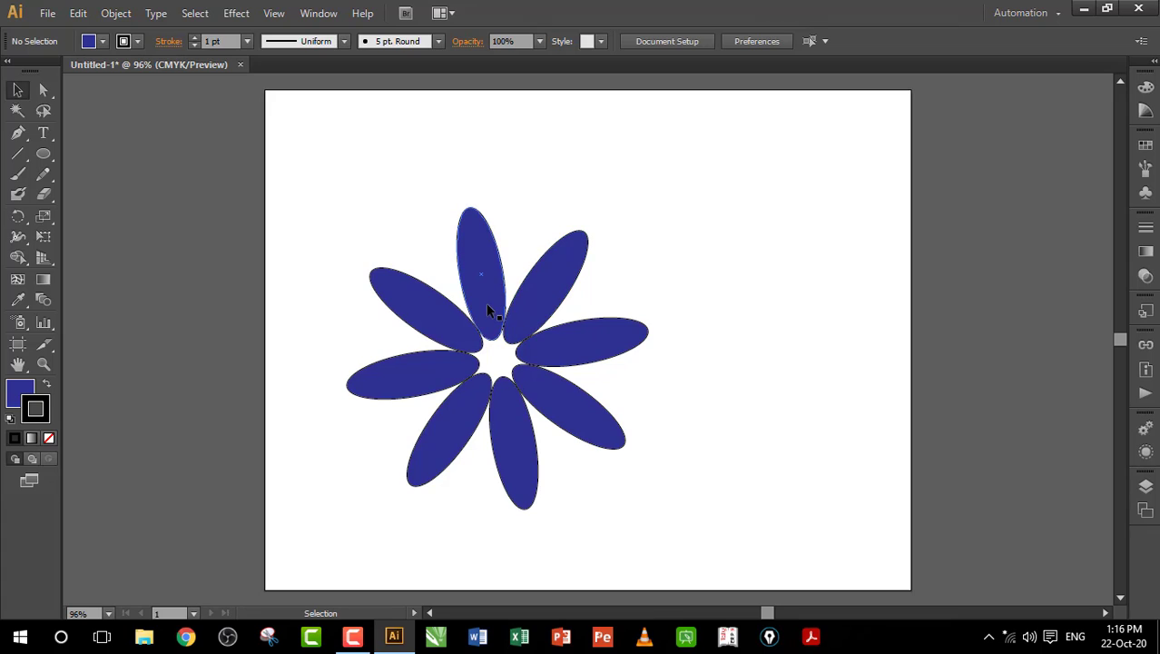
pyautogui.moveTo(485, 302); pyautogui.dragTo(559, 243)
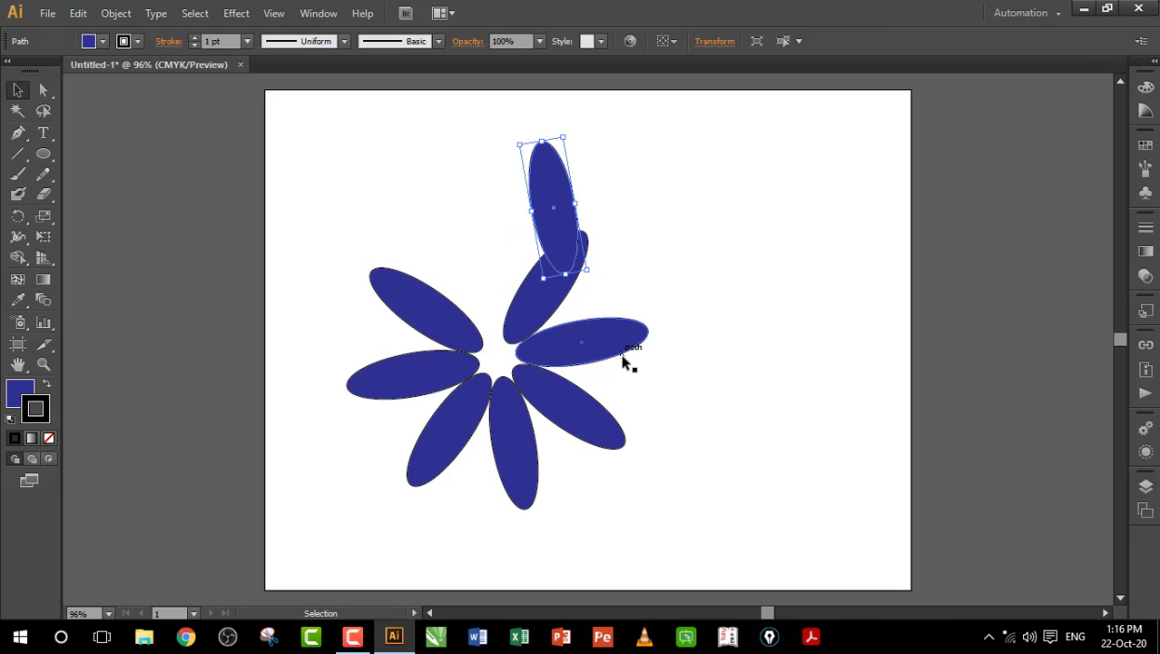
pyautogui.hotkey('ctrl', 'z')
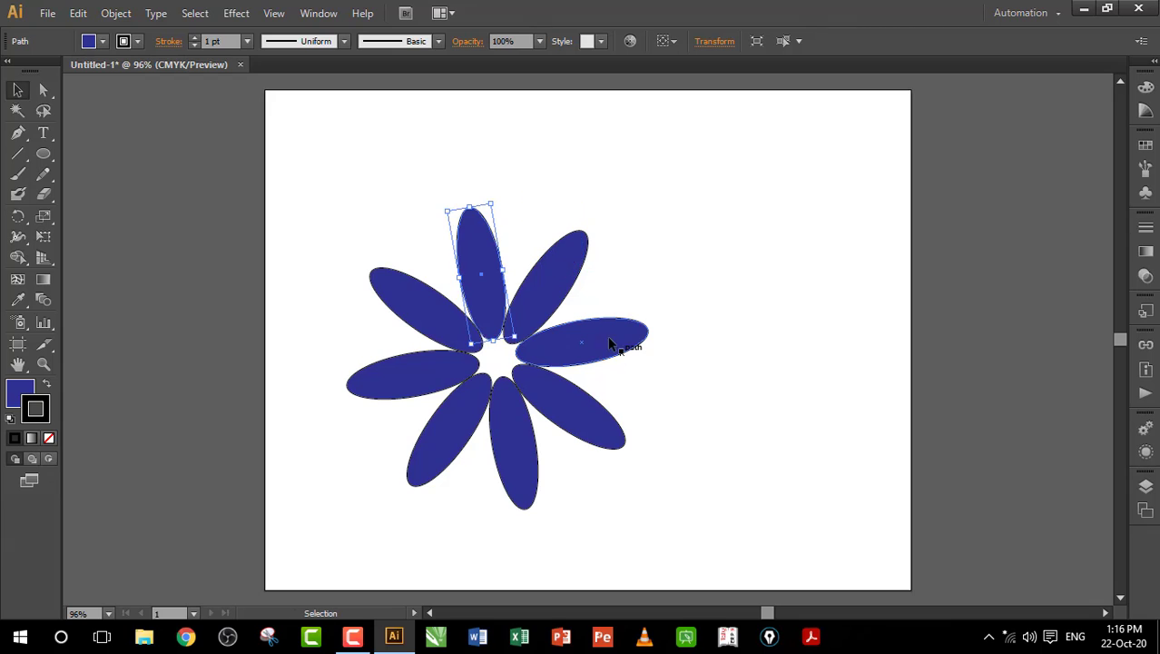
pyautogui.click(359, 163)
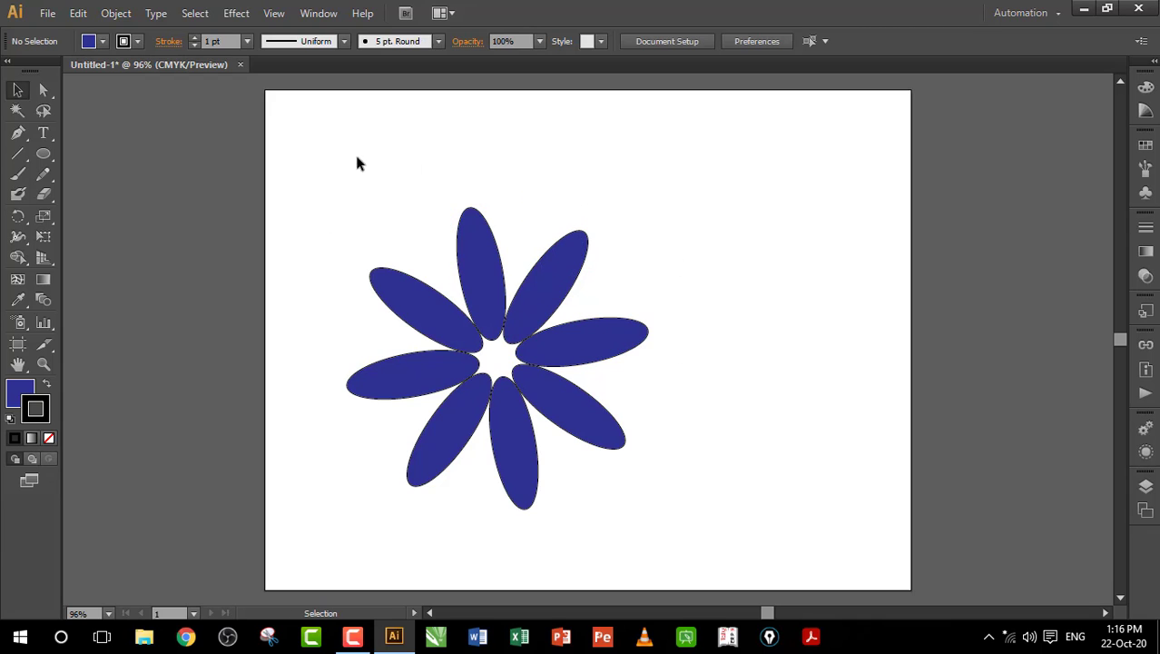
pyautogui.moveTo(305, 162); pyautogui.dragTo(726, 532)
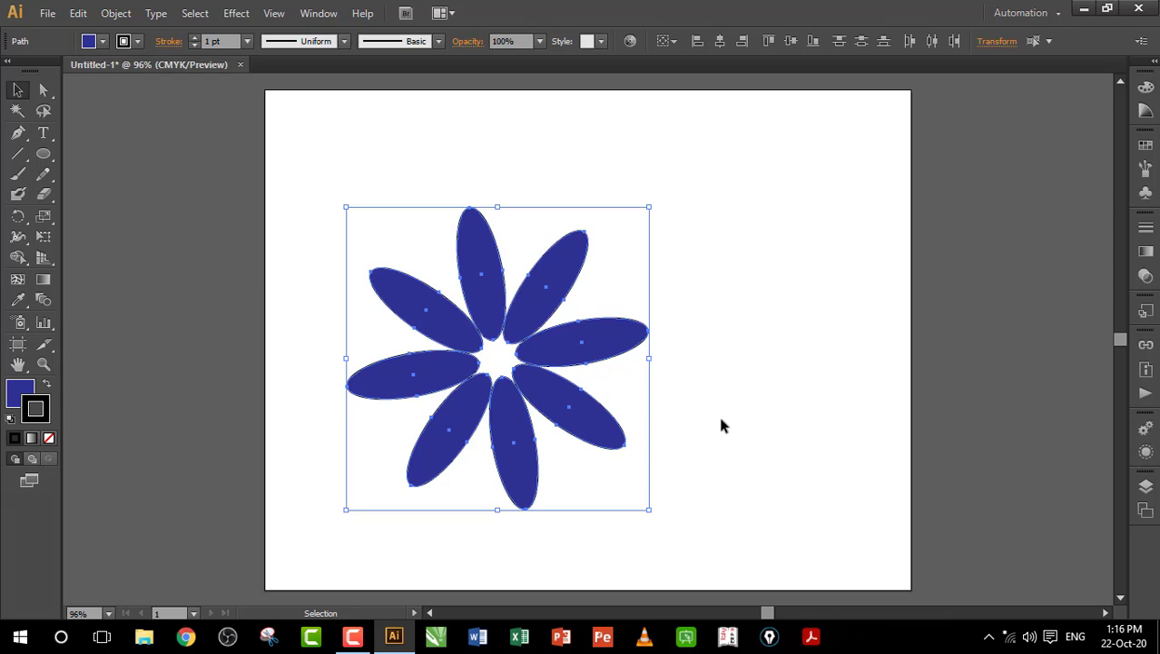
pyautogui.press('a')
pyautogui.press('v')
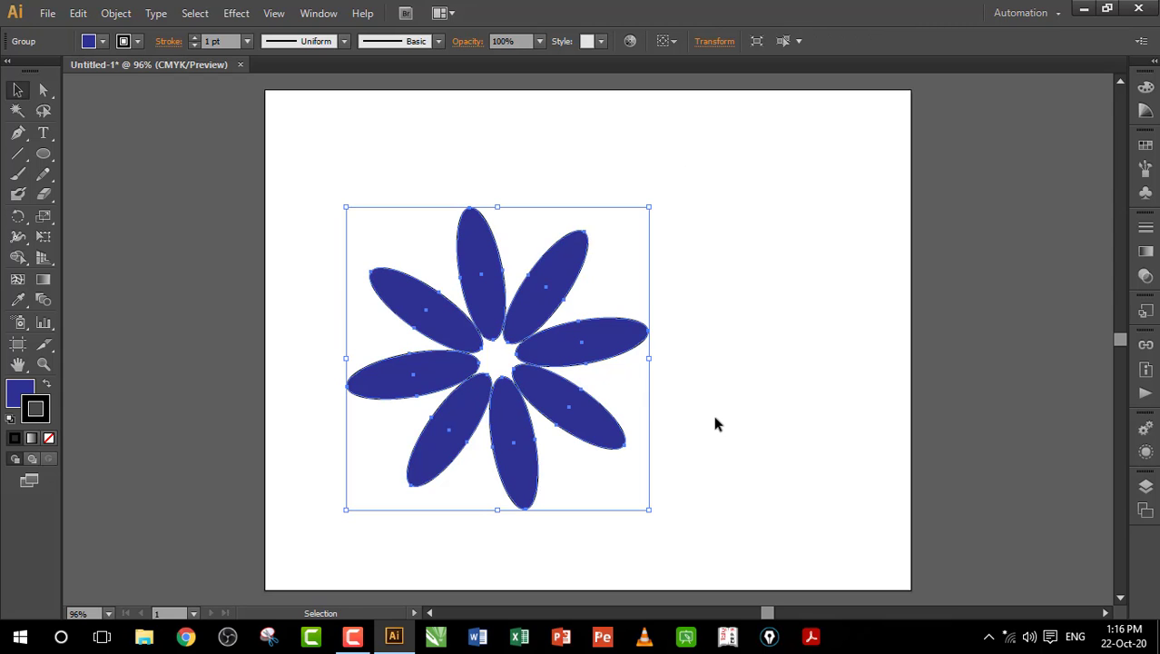
pyautogui.moveTo(545, 329); pyautogui.dragTo(586, 257)
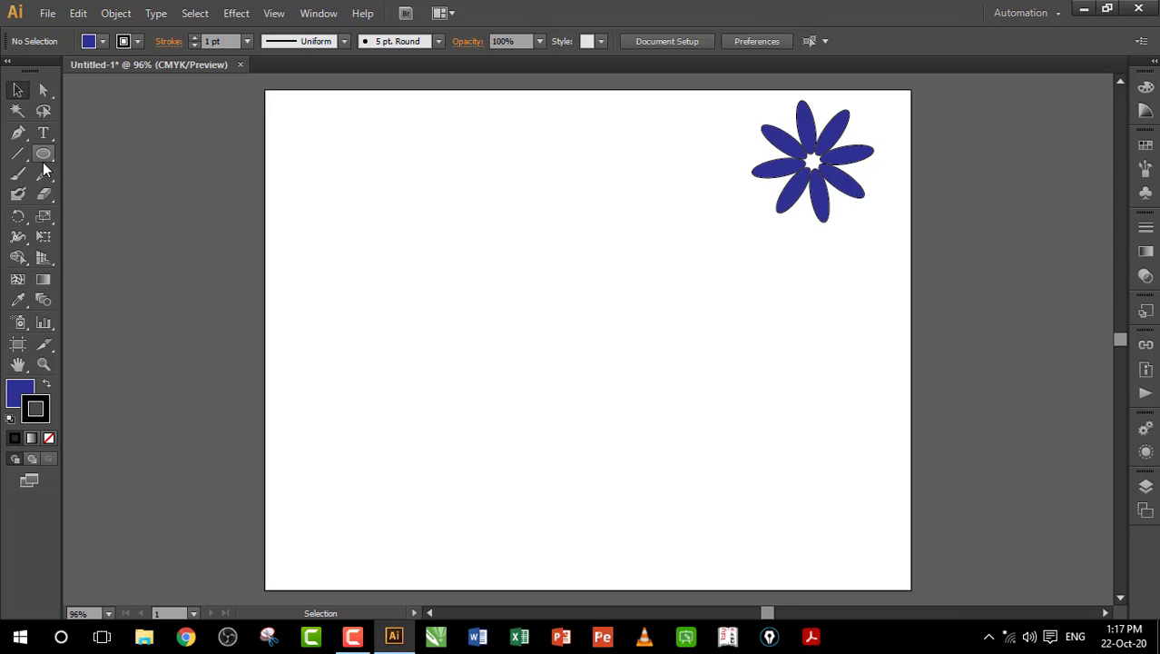
# Step: Draw a new ellipse and convert its top and bottom anchors into sharp corner points
pyautogui.click(44, 156)
pyautogui.moveTo(432, 213); pyautogui.dragTo(474, 328)
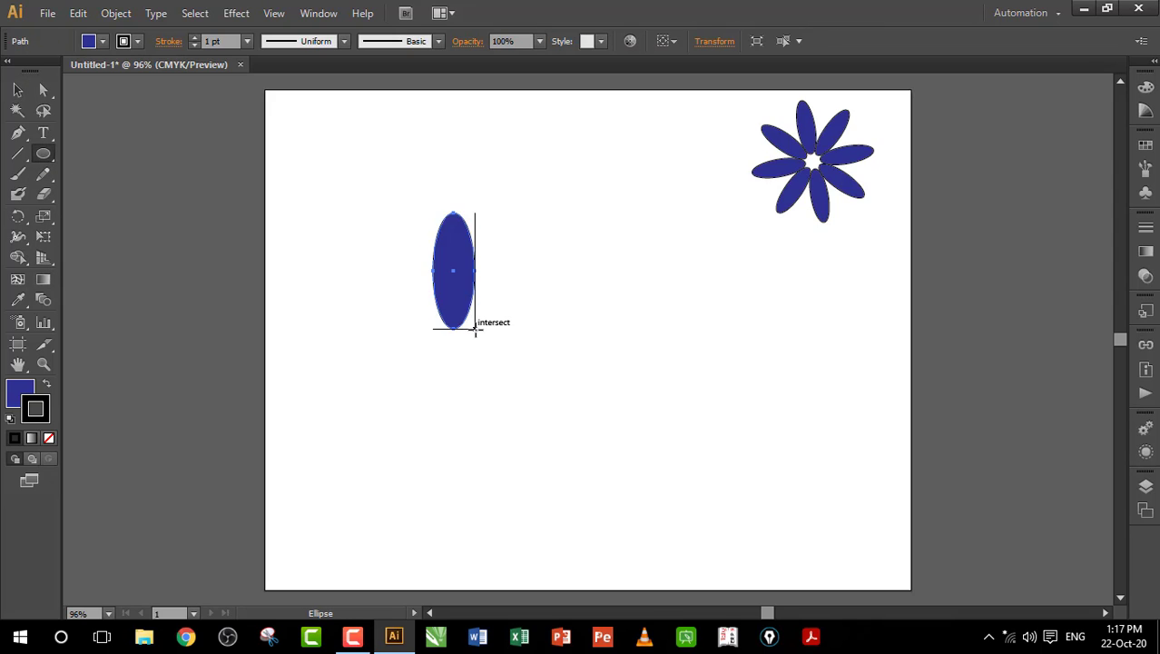
pyautogui.click(20, 136)
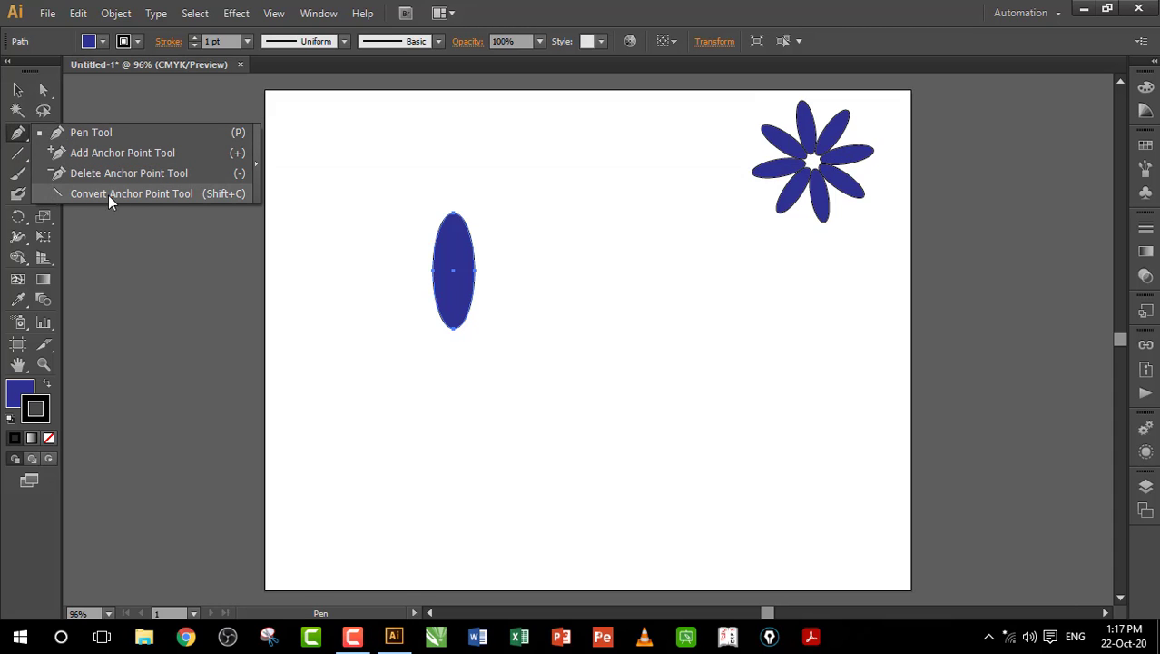
pyautogui.click(165, 193)
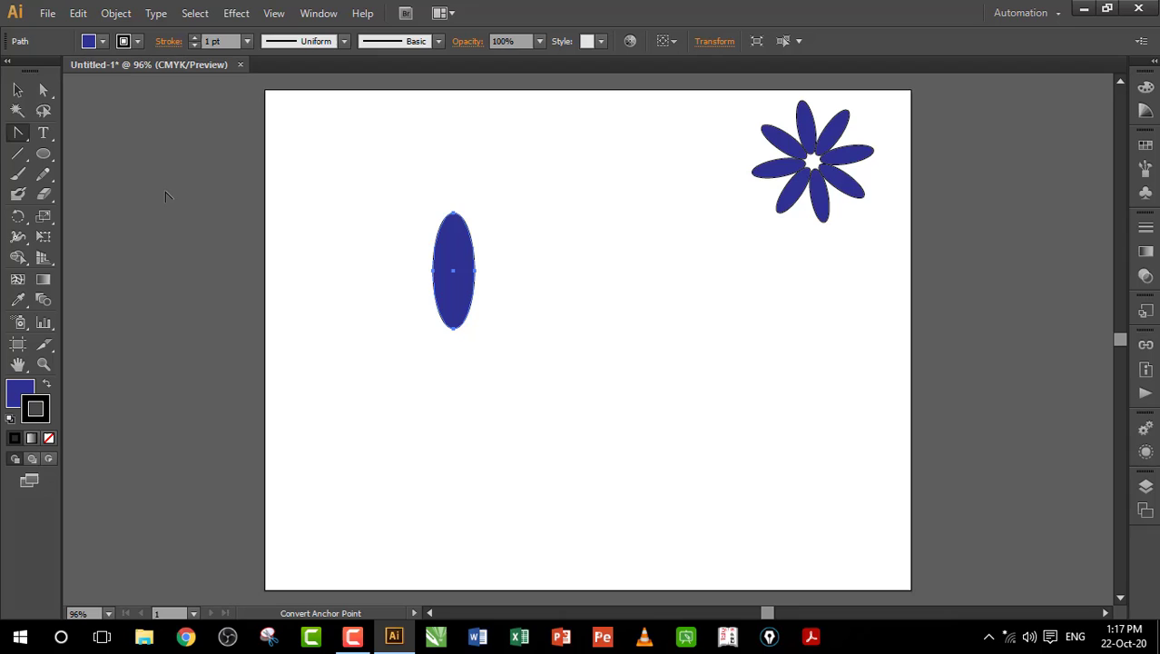
pyautogui.click(454, 214)
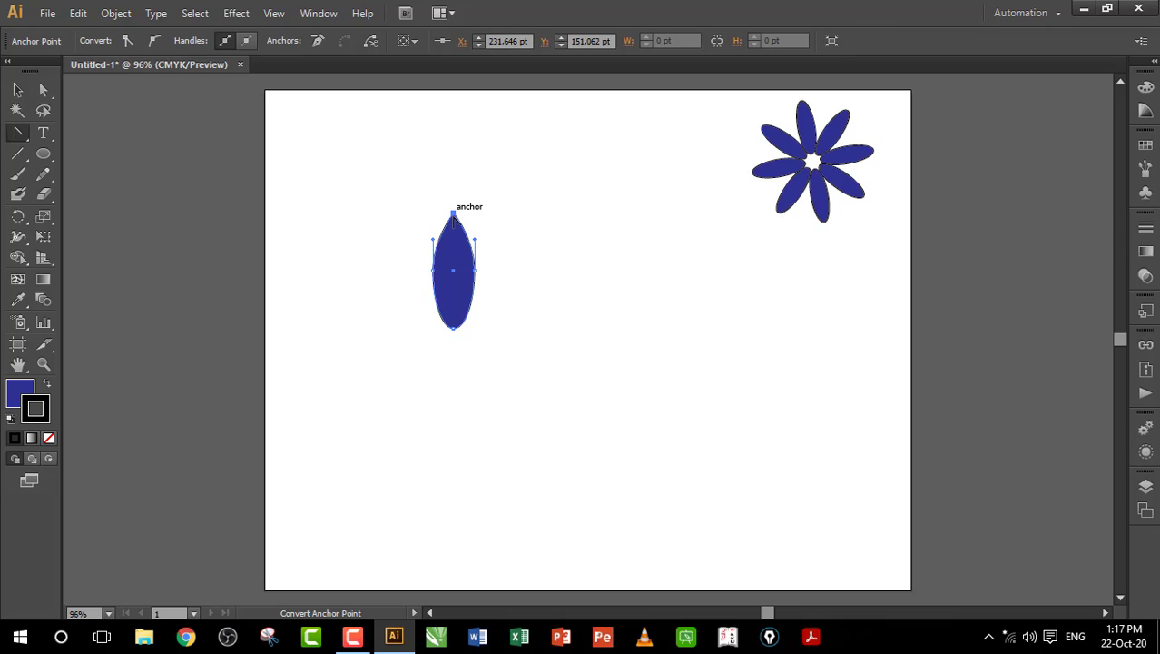
pyautogui.click(454, 329)
pyautogui.click(448, 383)
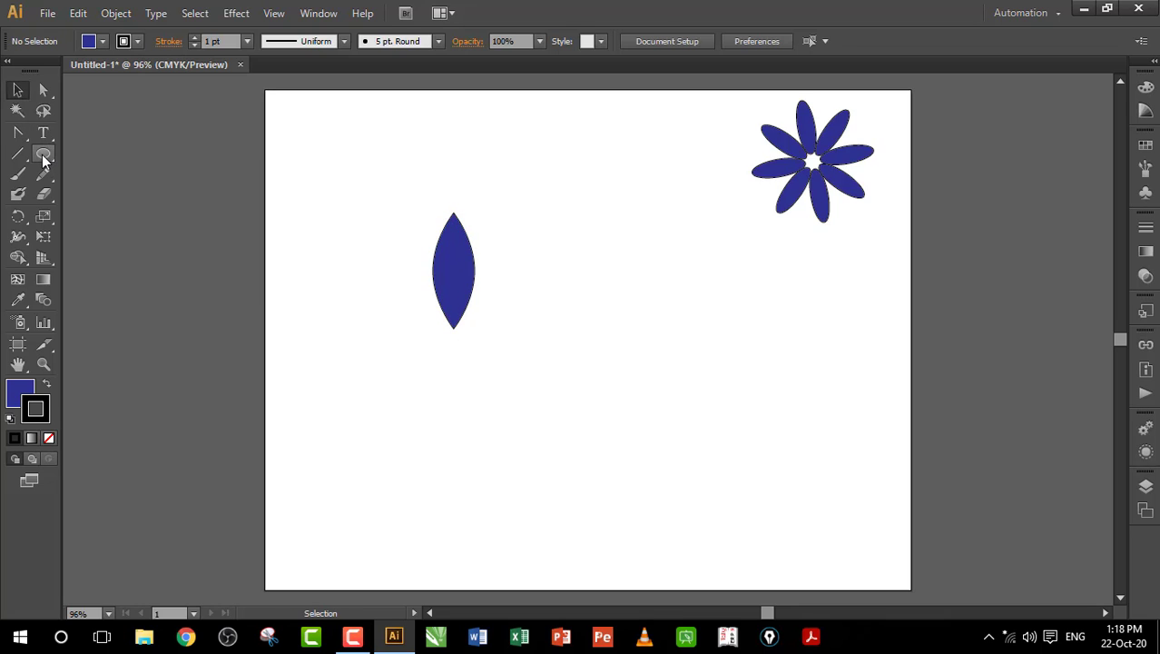
pyautogui.click(44, 154)
# Step: Draw a small circle below the petal, align both horizontally centred, and nudge the petal down
pyautogui.moveTo(454, 271)
pyautogui.mouseDown()
pyautogui.moveTo(452, 352)
pyautogui.moveTo(466, 366)
pyautogui.mouseUp()
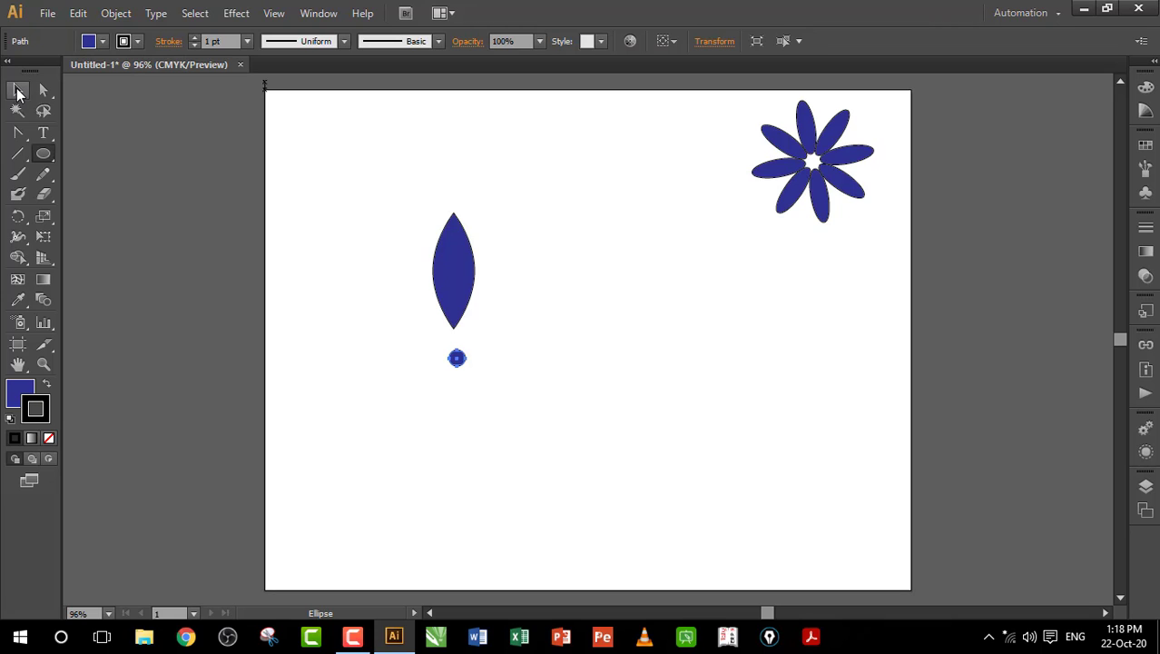
pyautogui.click(17, 91)
pyautogui.moveTo(385, 190); pyautogui.dragTo(582, 500)
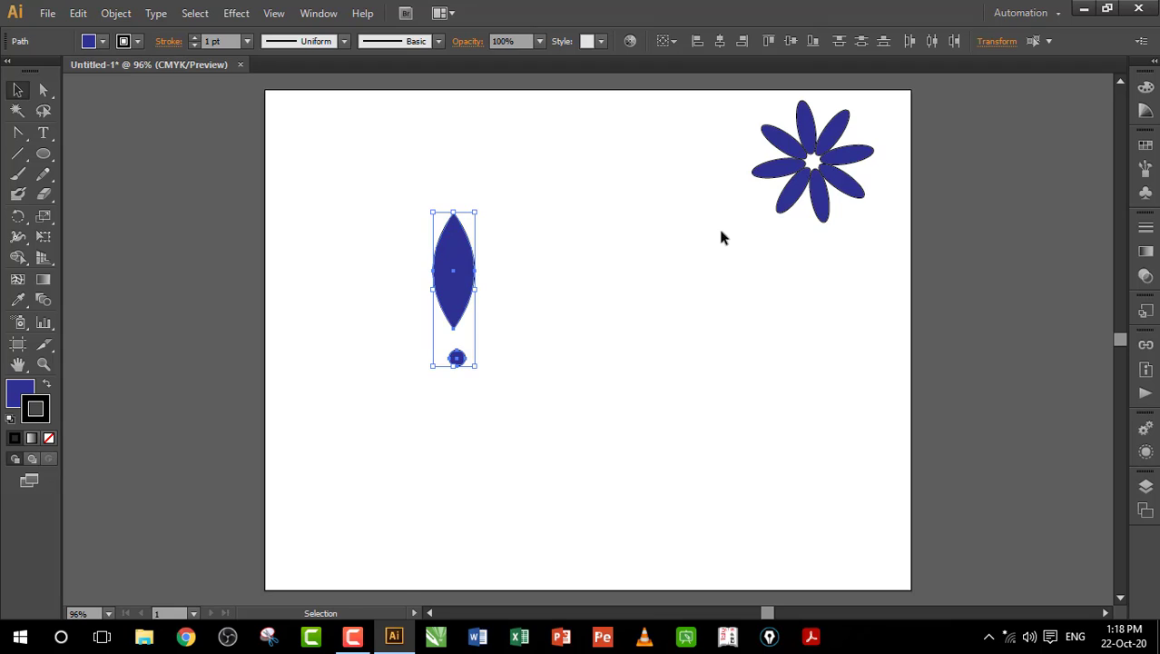
pyautogui.click(721, 43)
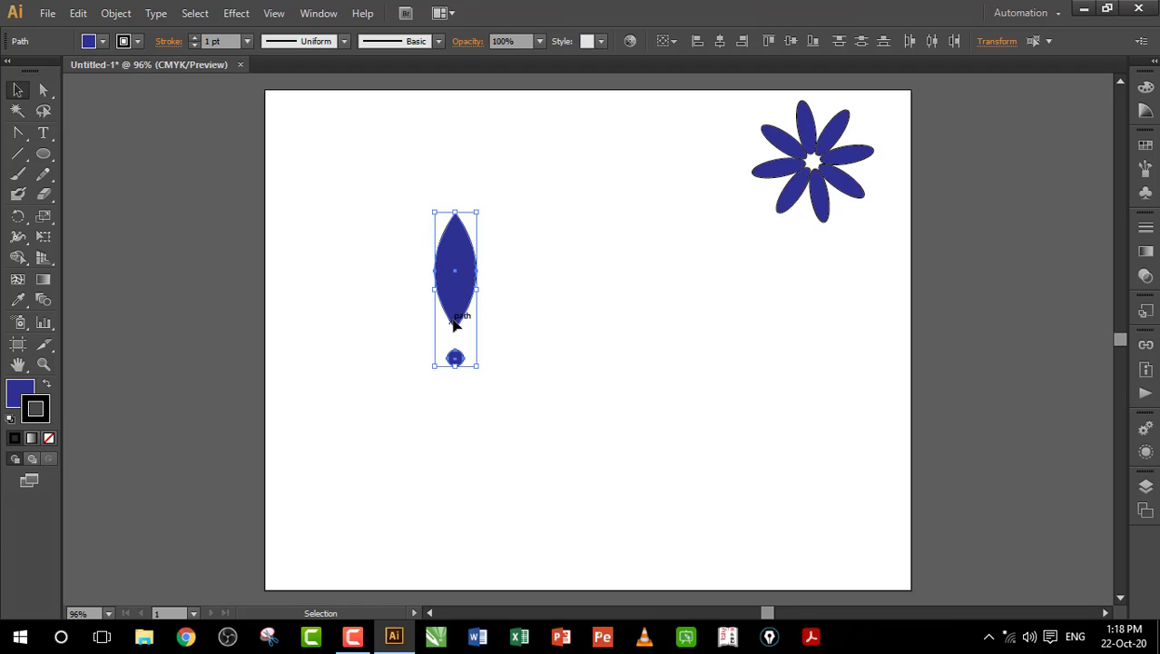
pyautogui.click(565, 304)
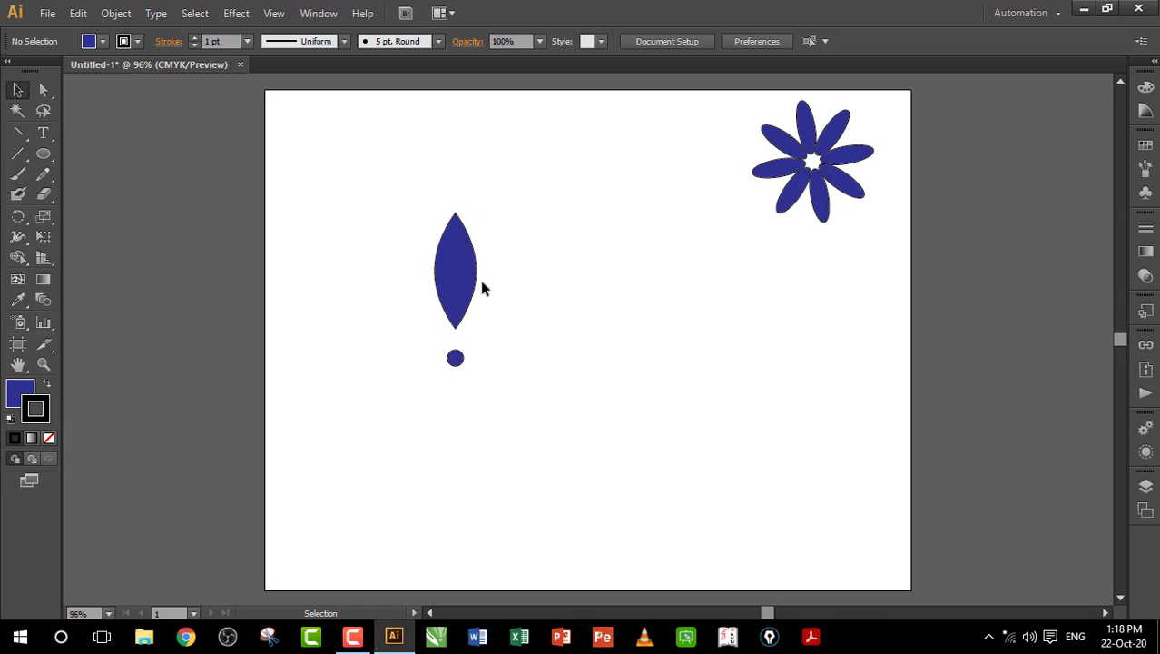
pyautogui.click(453, 284)
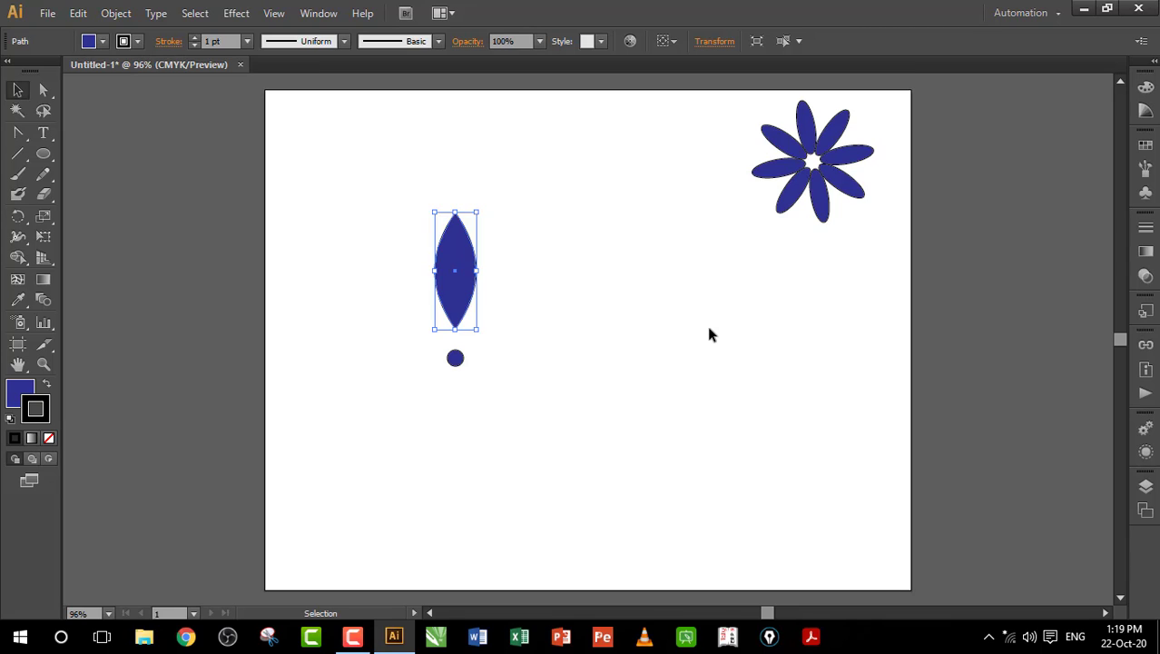
pyautogui.press('Down')
pyautogui.press('Down')
pyautogui.press('Down')
pyautogui.press('Down')
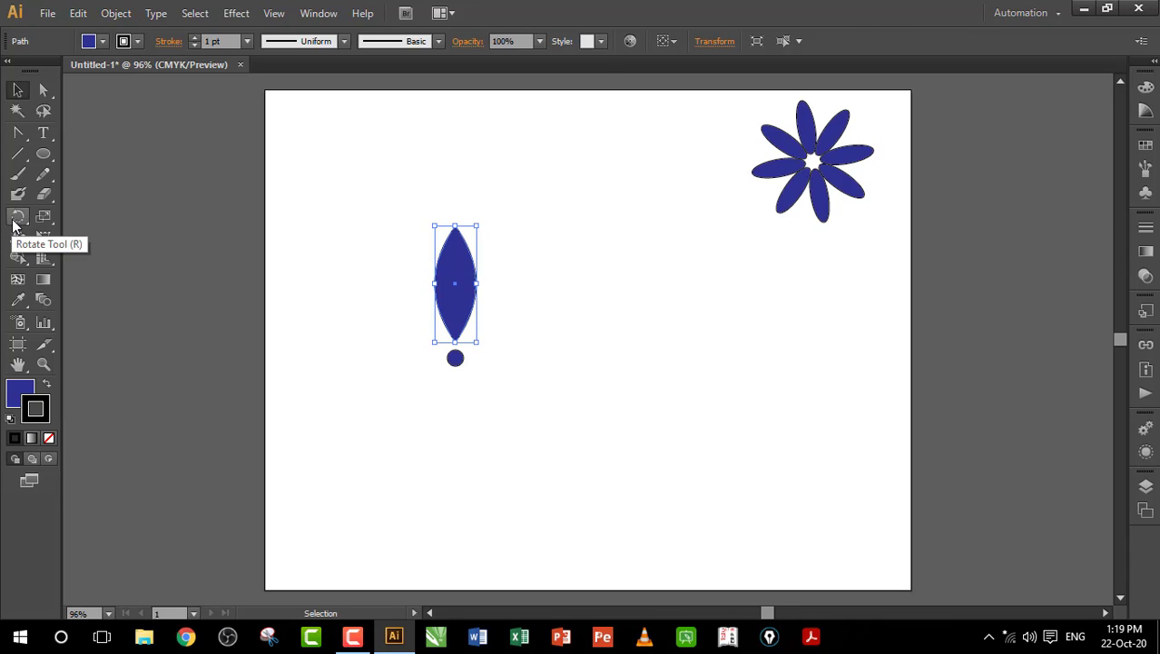
# Step: Reset the view to 100% and zoom in on the petal and small circle
pyautogui.click(14, 221)
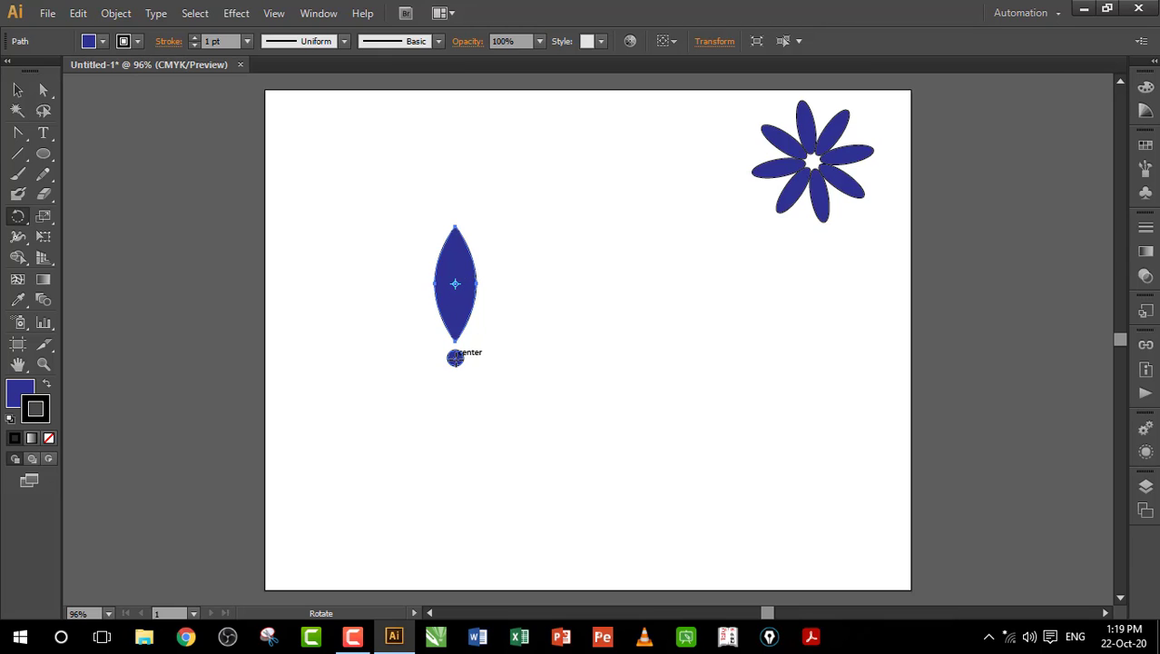
pyautogui.press('v')
pyautogui.hotkey('ctrl', '1')
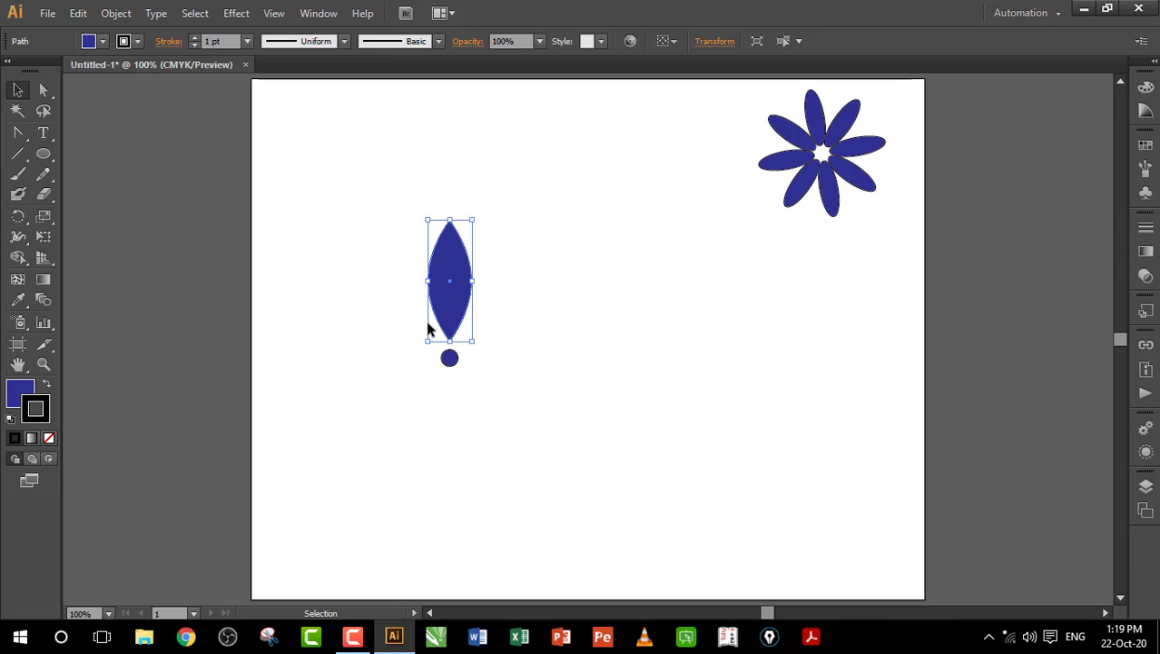
pyautogui.click(43, 364)
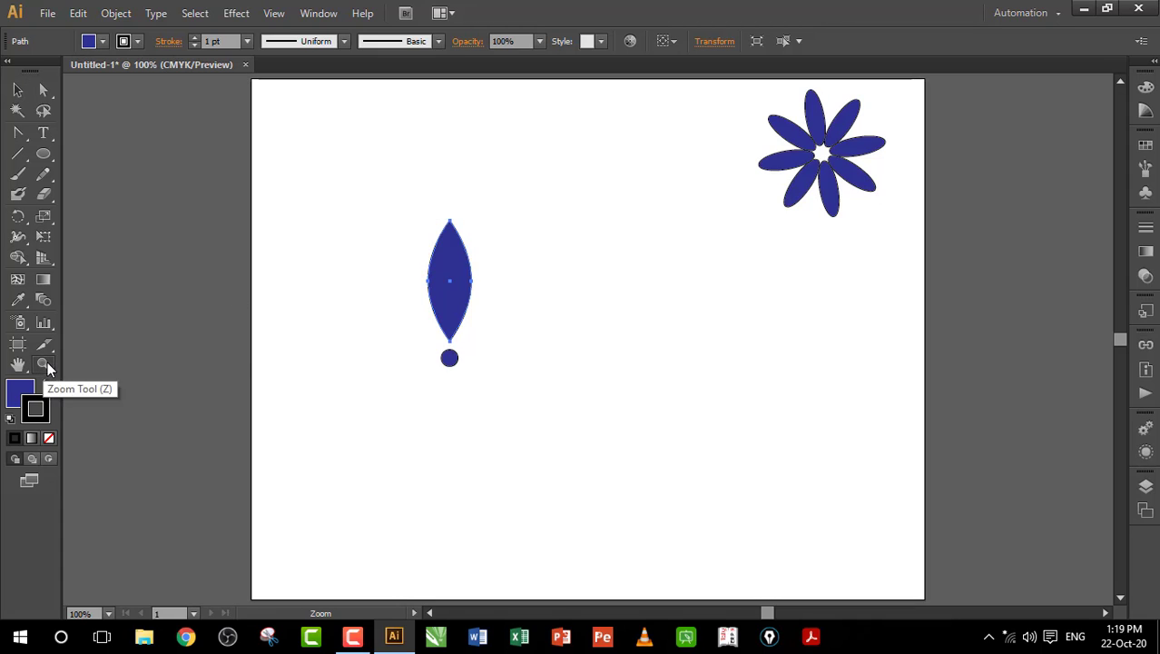
pyautogui.moveTo(387, 208); pyautogui.dragTo(521, 398)
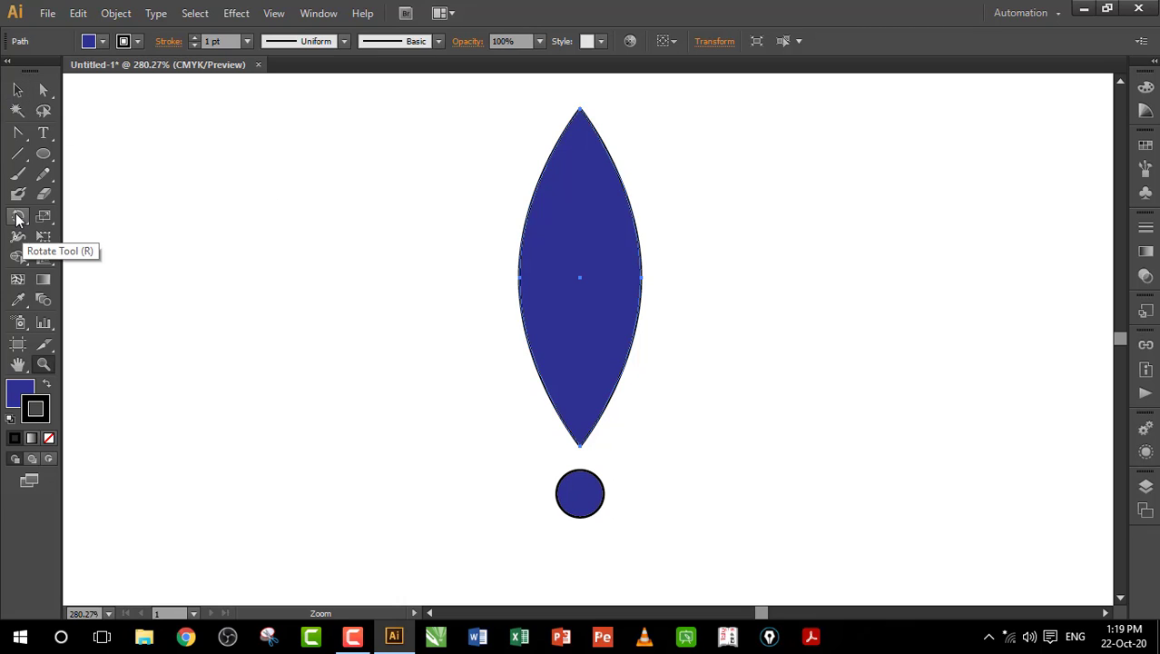
# Step: Rotate copies of the petal around the small circle's centre with Ctrl+D into eight petals, then view at 100%
pyautogui.click(17, 218)
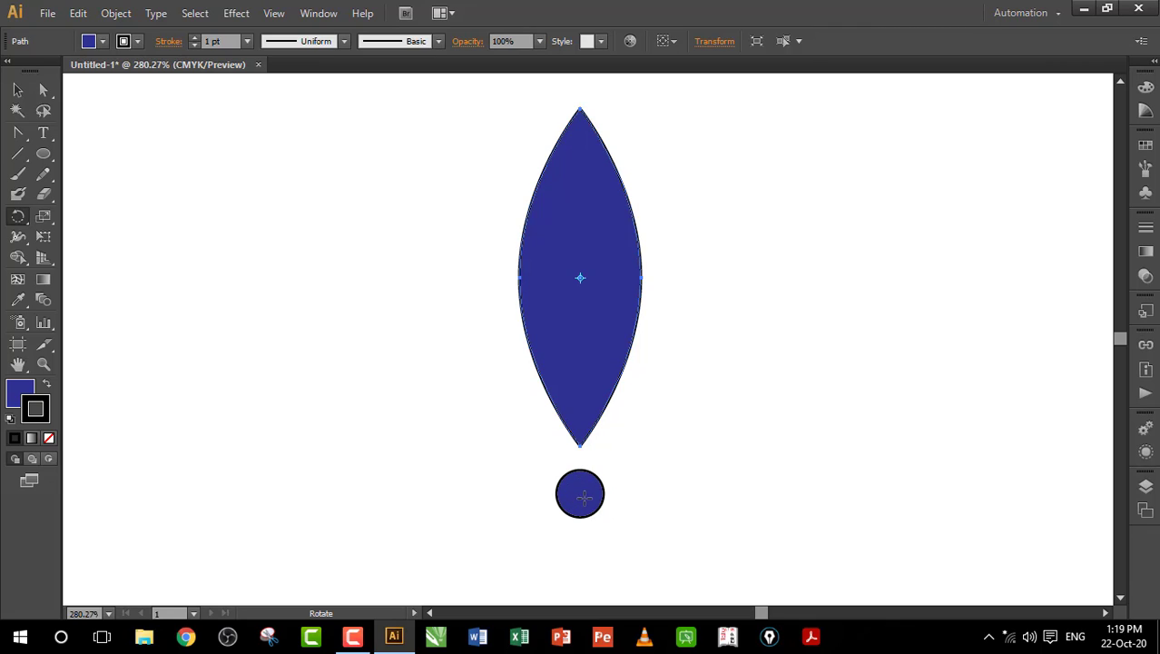
pyautogui.click(580, 493)
pyautogui.moveTo(596, 202); pyautogui.dragTo(693, 323)
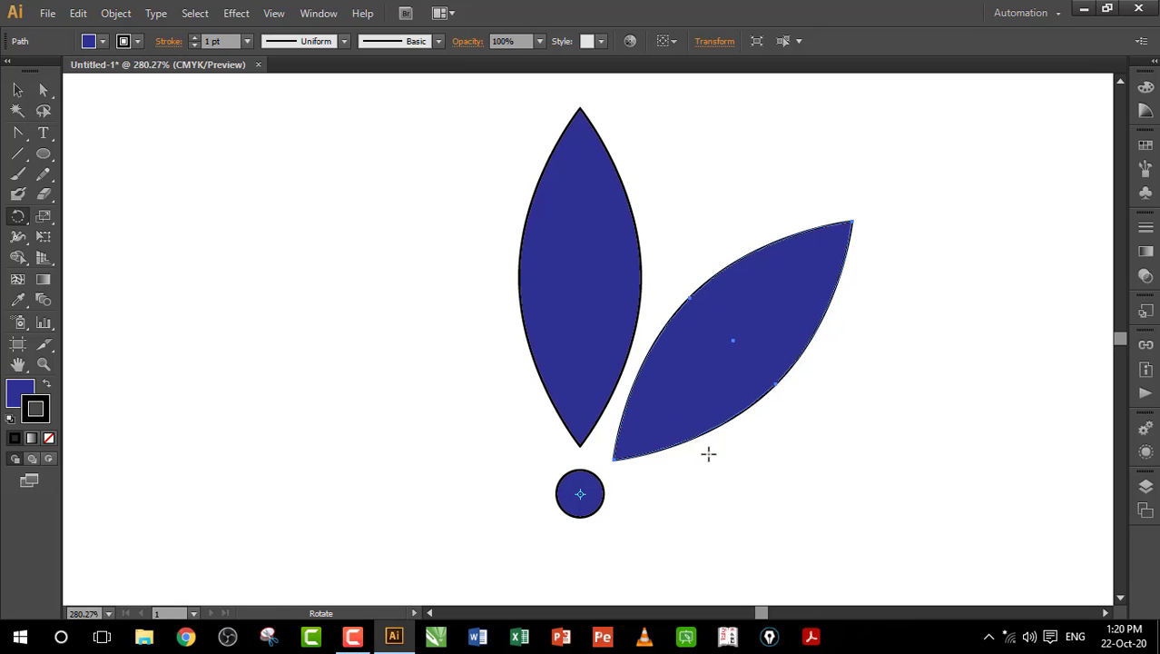
pyautogui.hotkey('ctrl', 'd')
pyautogui.hotkey('ctrl', 'd')
pyautogui.hotkey('ctrl', 'd')
pyautogui.hotkey('ctrl', 'd')
pyautogui.hotkey('ctrl', 'd')
pyautogui.hotkey('ctrl', 'd')
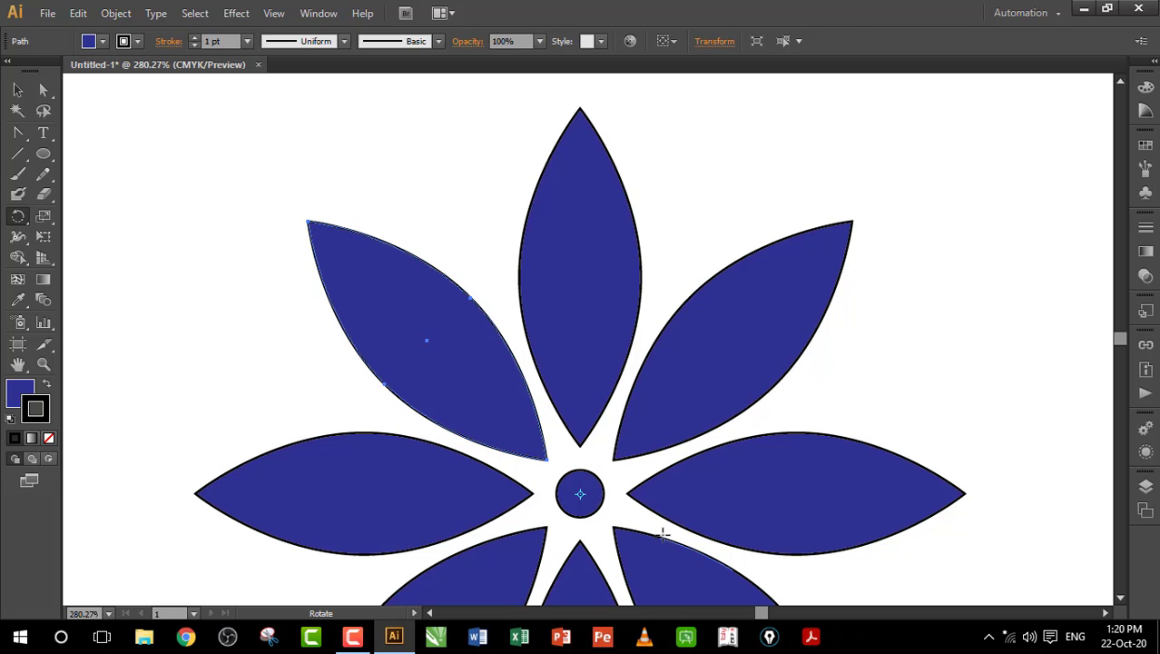
pyautogui.press('v')
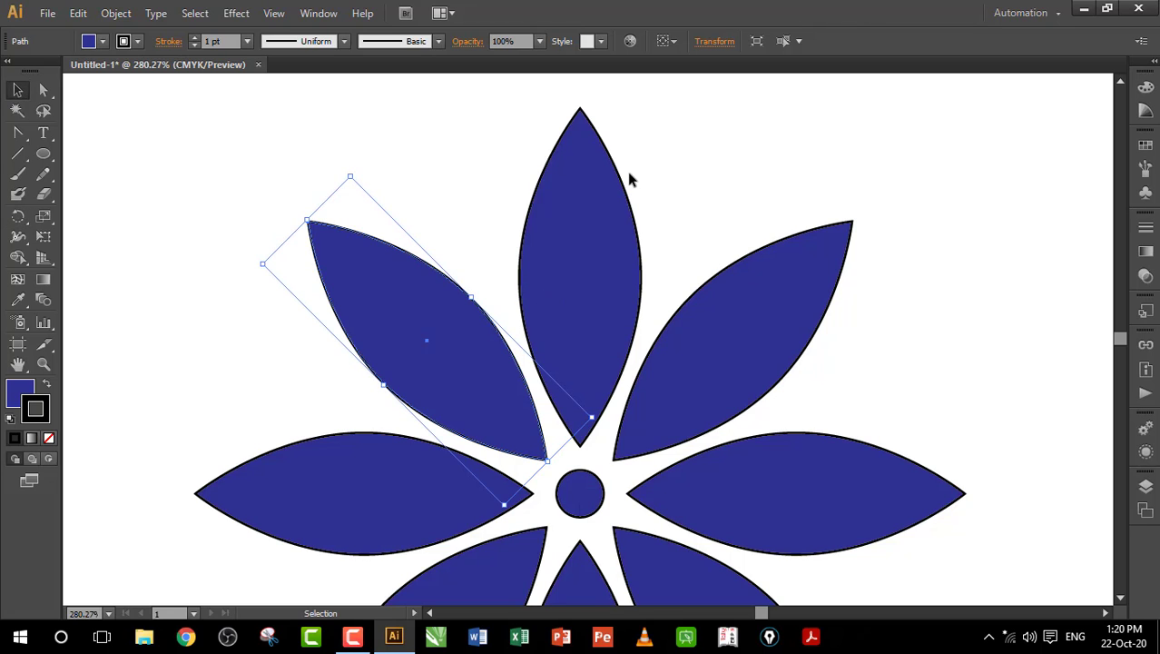
pyautogui.hotkey('ctrl', '1')
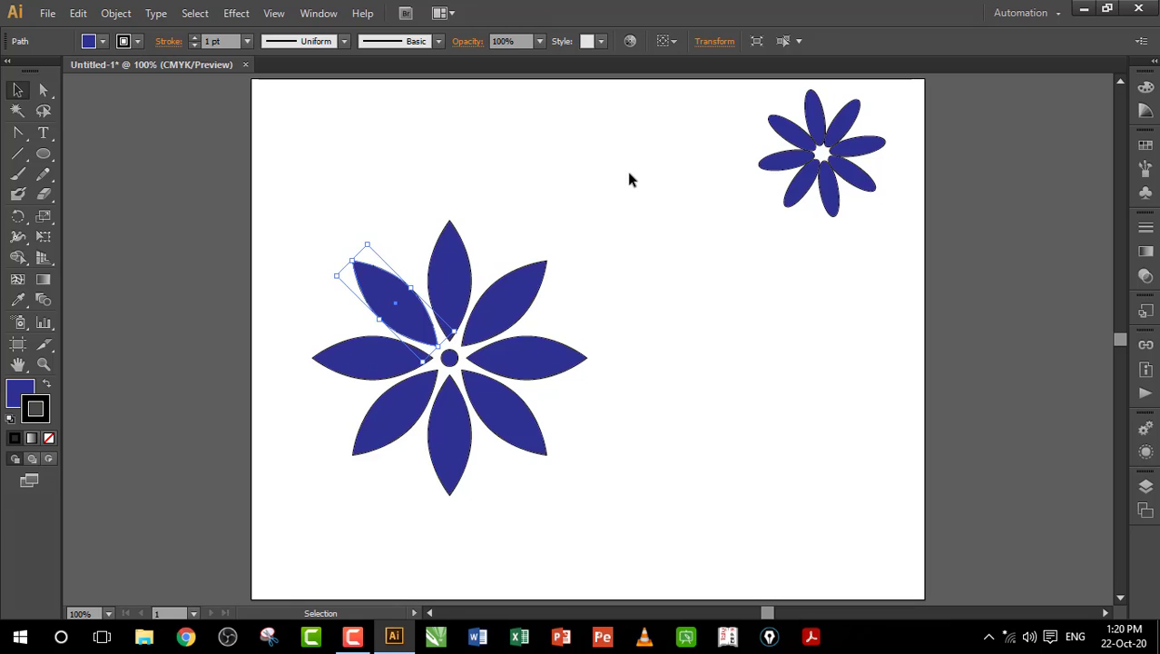
pyautogui.click(629, 178)
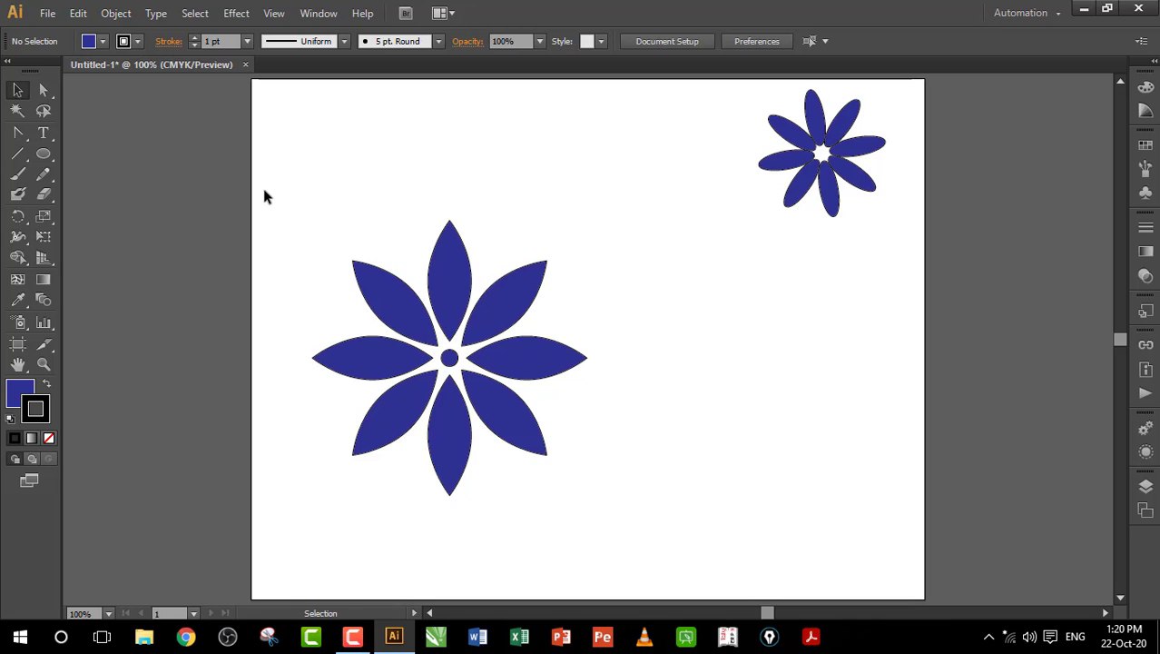
# Step: Change the pointed-petal flower's fill to CMYK Magenta and show the rulers with Ctrl+R
pyautogui.moveTo(264, 196); pyautogui.dragTo(647, 535)
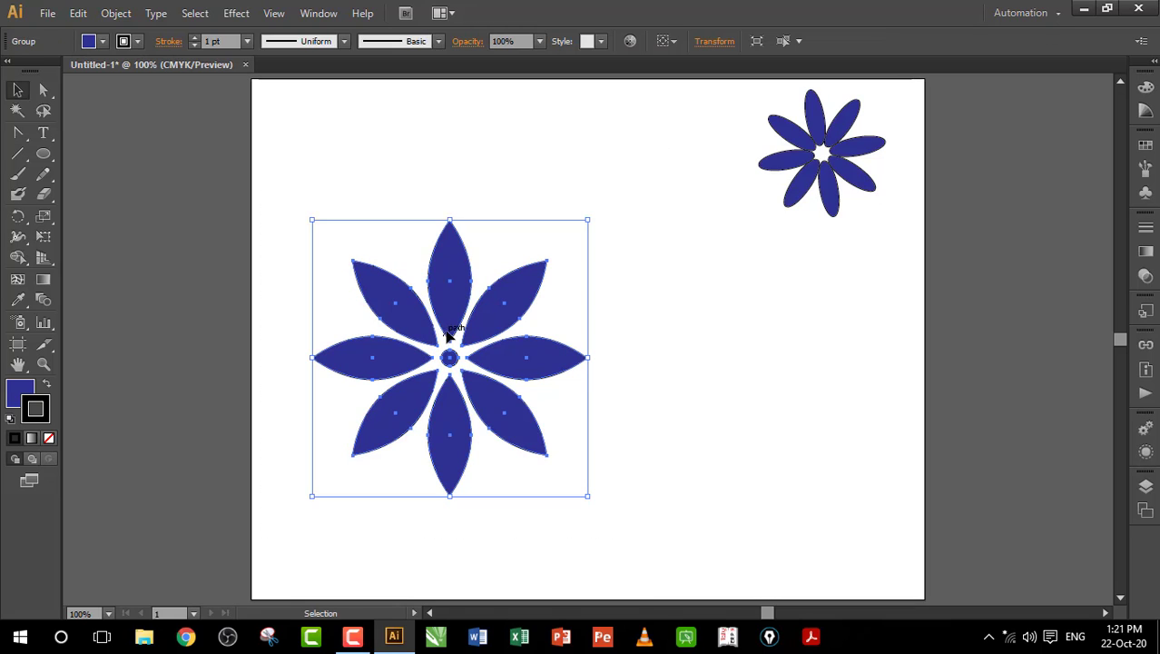
pyautogui.click(103, 42)
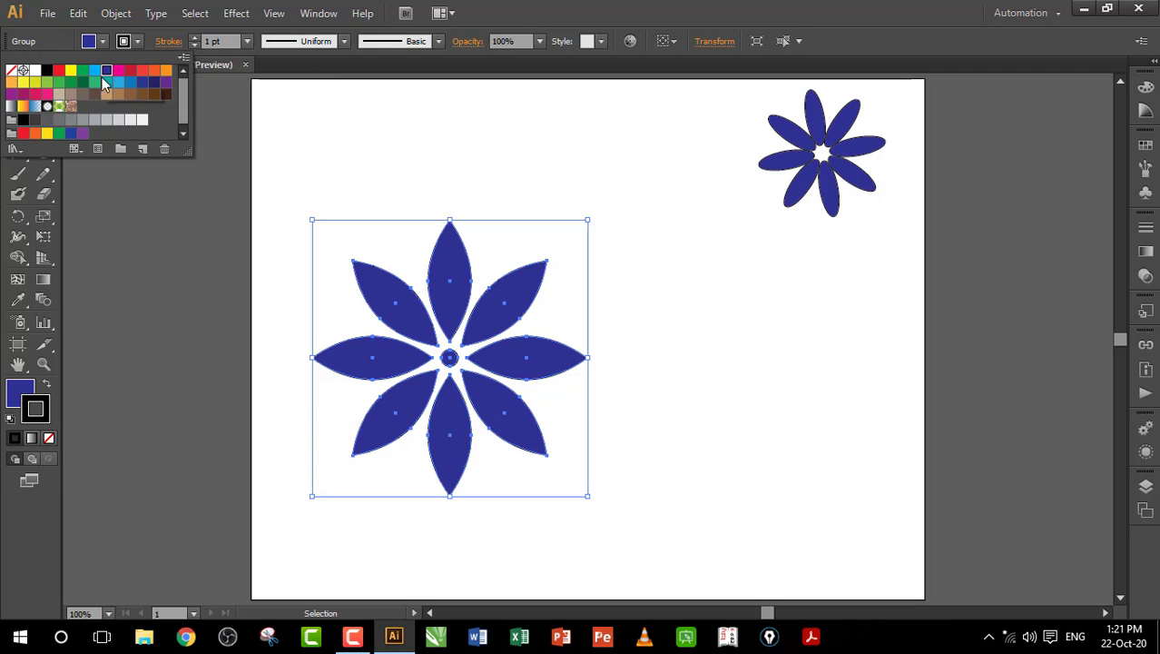
pyautogui.click(119, 71)
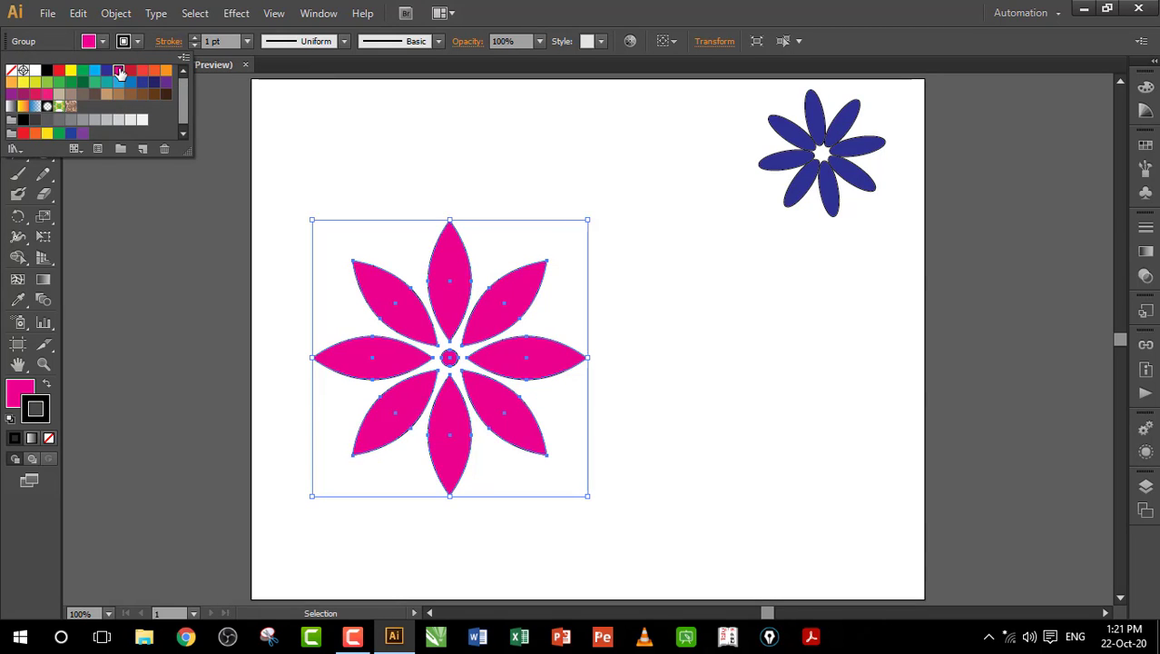
pyautogui.click(484, 408)
pyautogui.press('a')
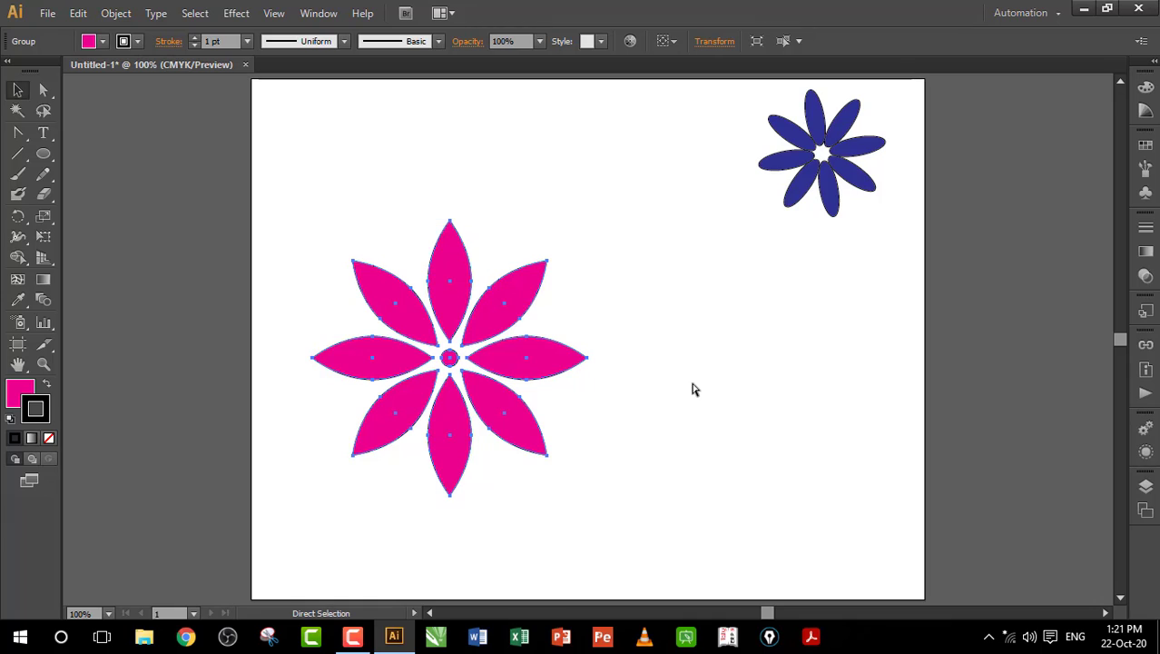
pyautogui.press('v')
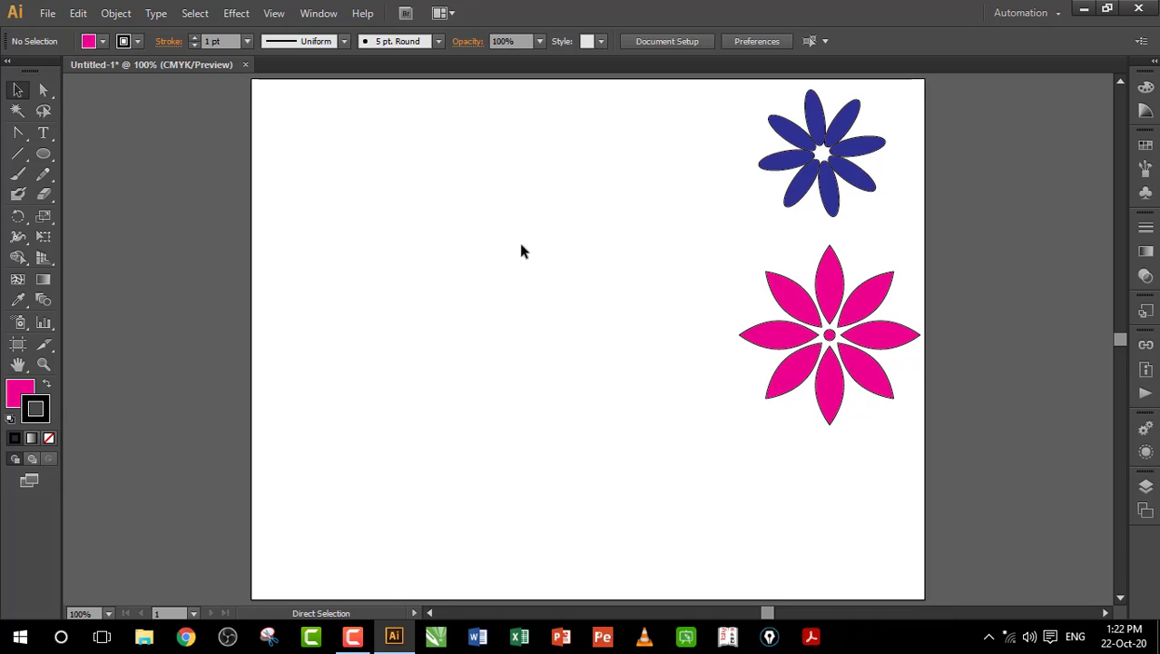
pyautogui.hotkey('ctrl', 'r')
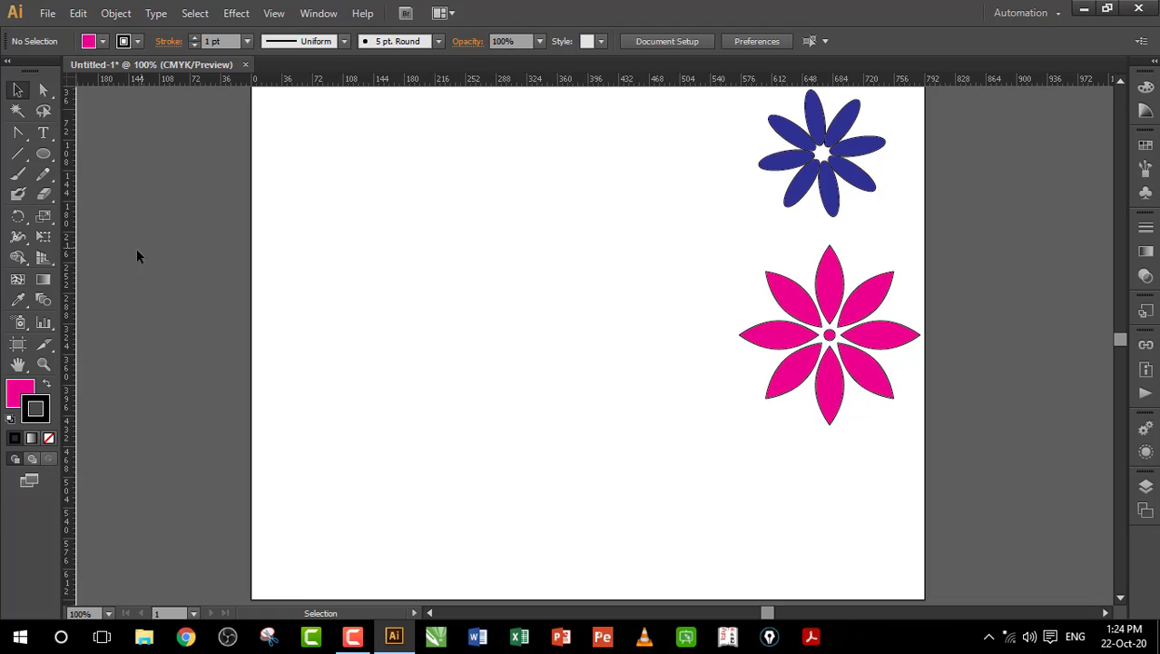
# Step: Pull a vertical guide and pen a three-point angled path beside it with Fill set to None
pyautogui.moveTo(72, 264); pyautogui.dragTo(471, 372)
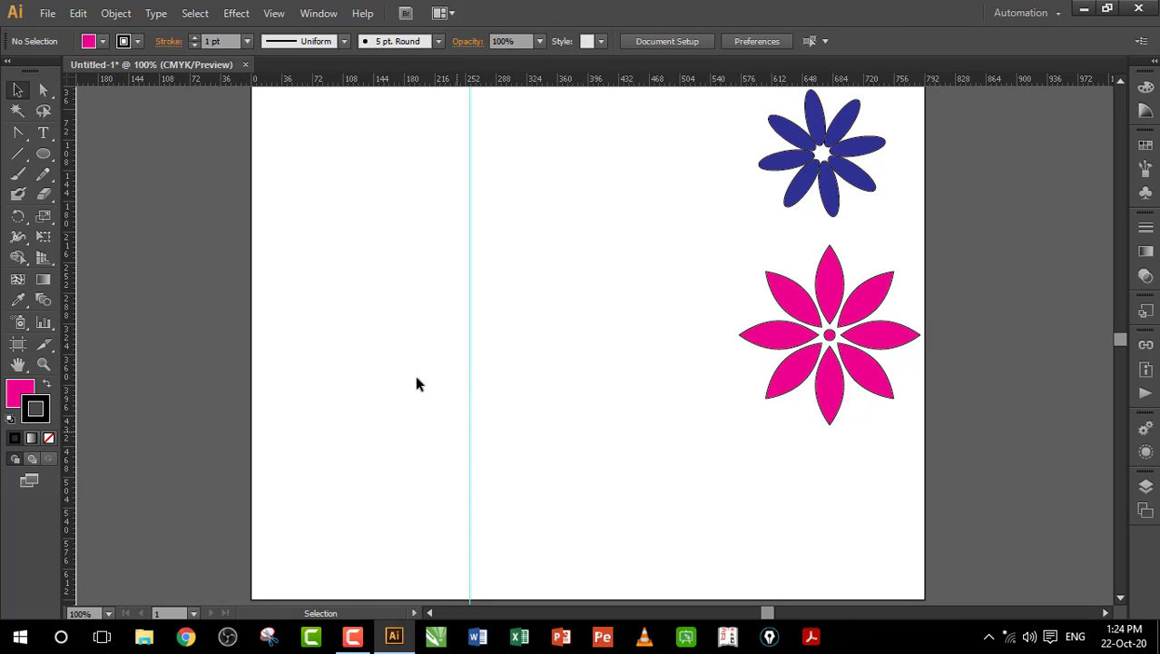
pyautogui.click(17, 132)
pyautogui.click(102, 136)
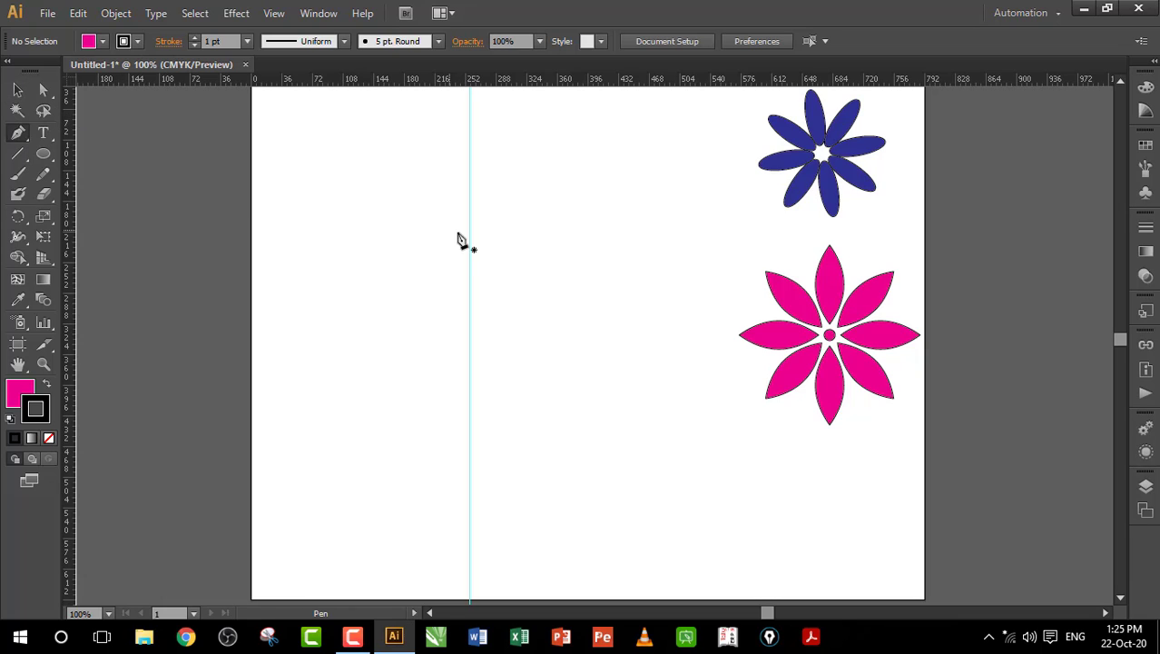
pyautogui.click(470, 225)
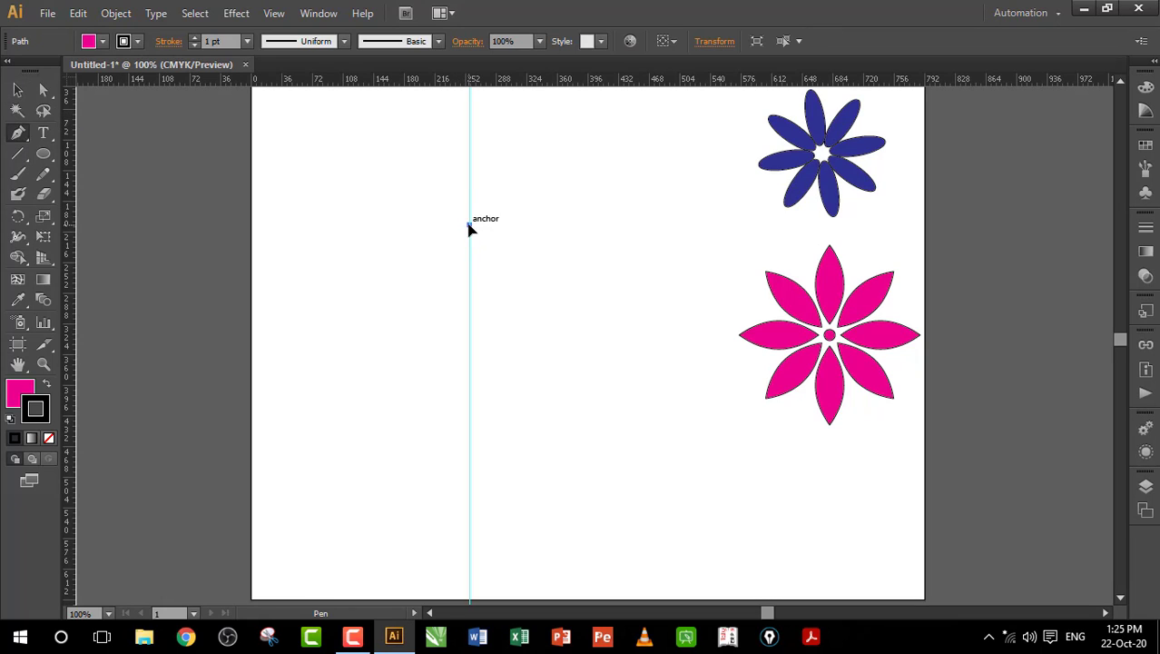
pyautogui.click(451, 328)
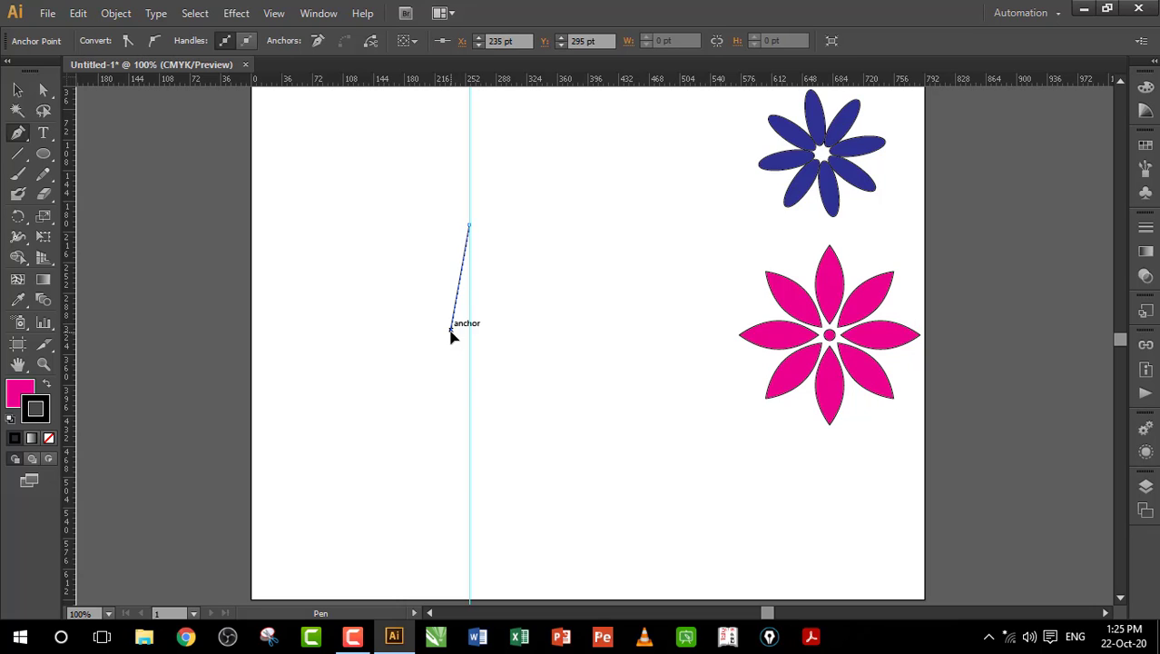
pyautogui.click(469, 391)
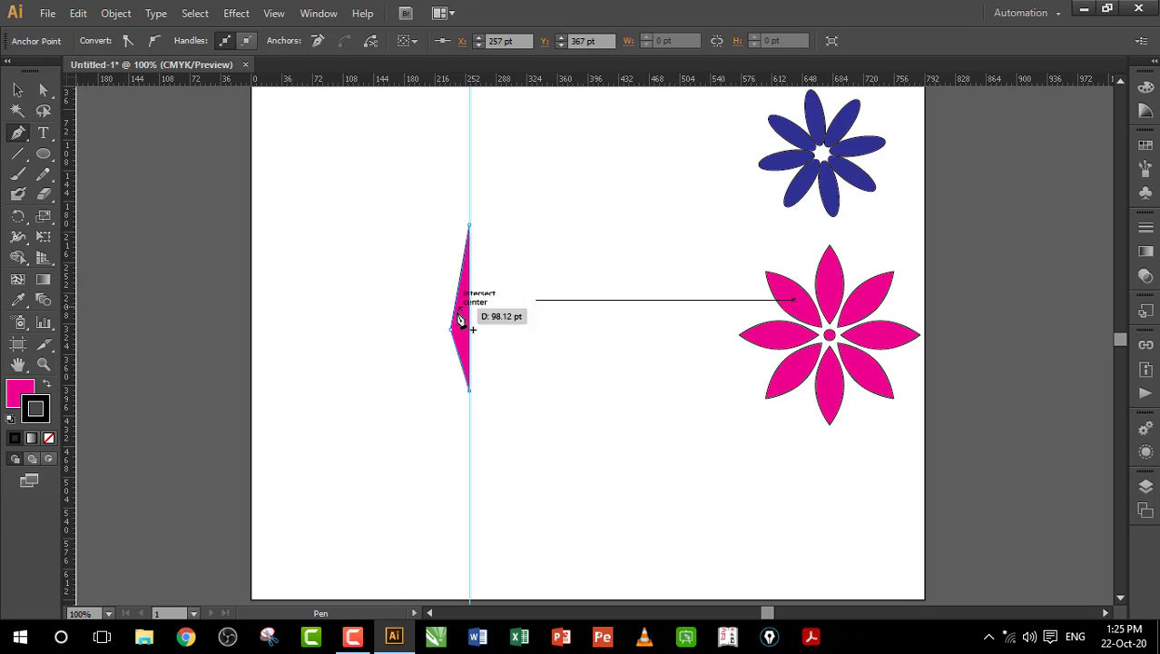
pyautogui.click(15, 393)
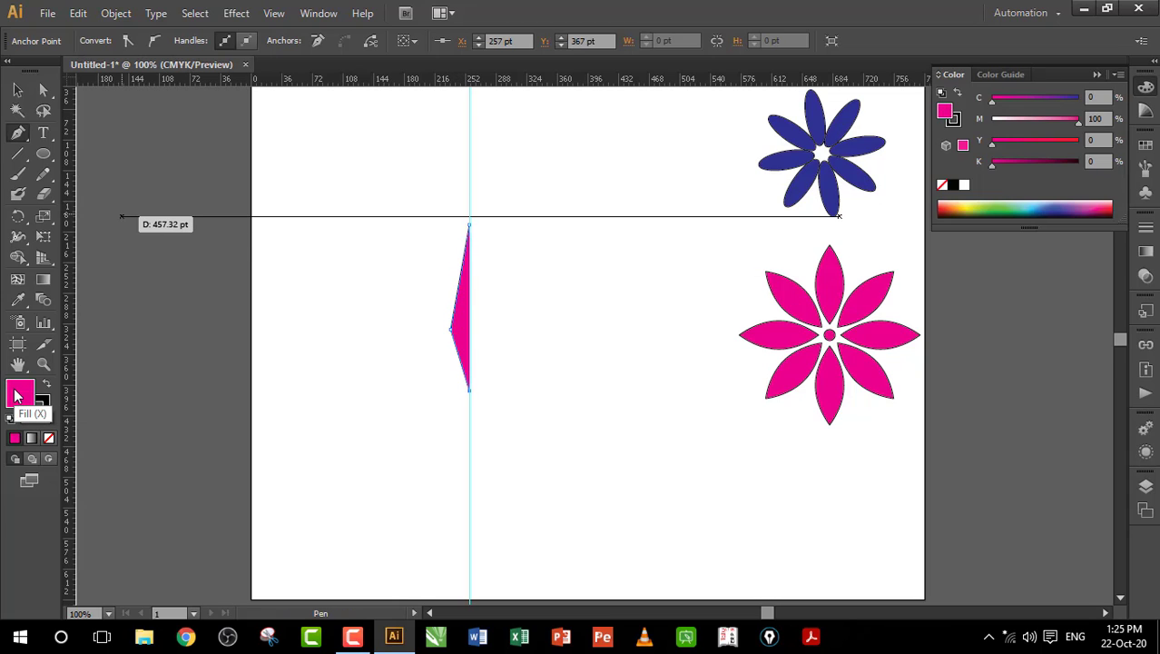
pyautogui.click(48, 439)
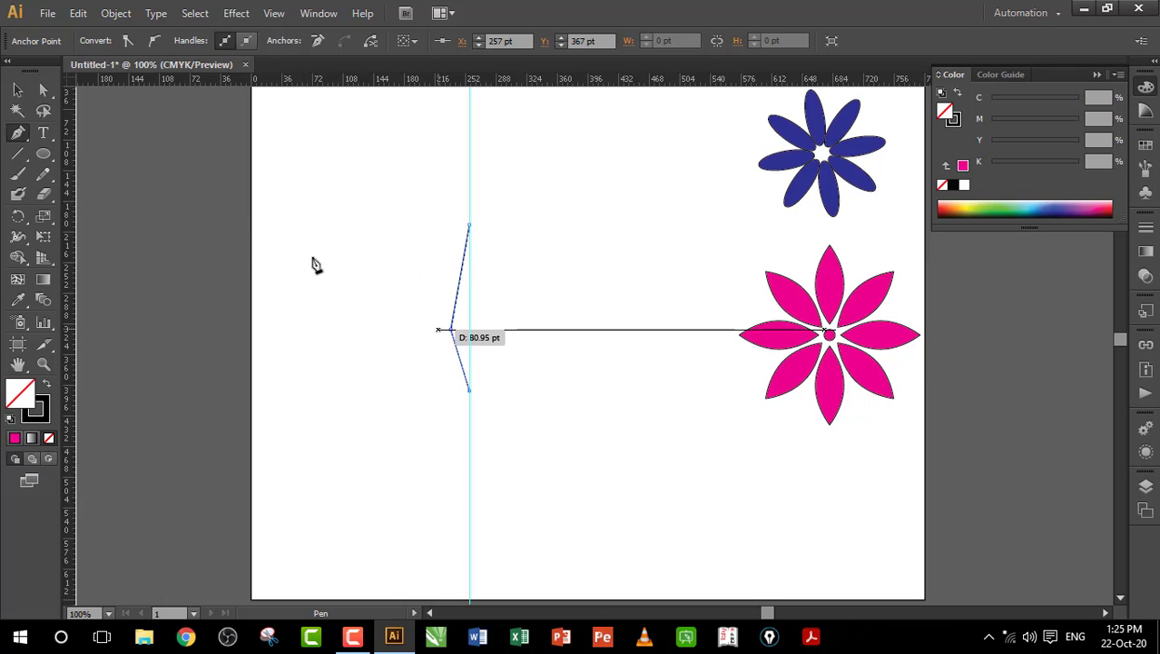
pyautogui.click(17, 132)
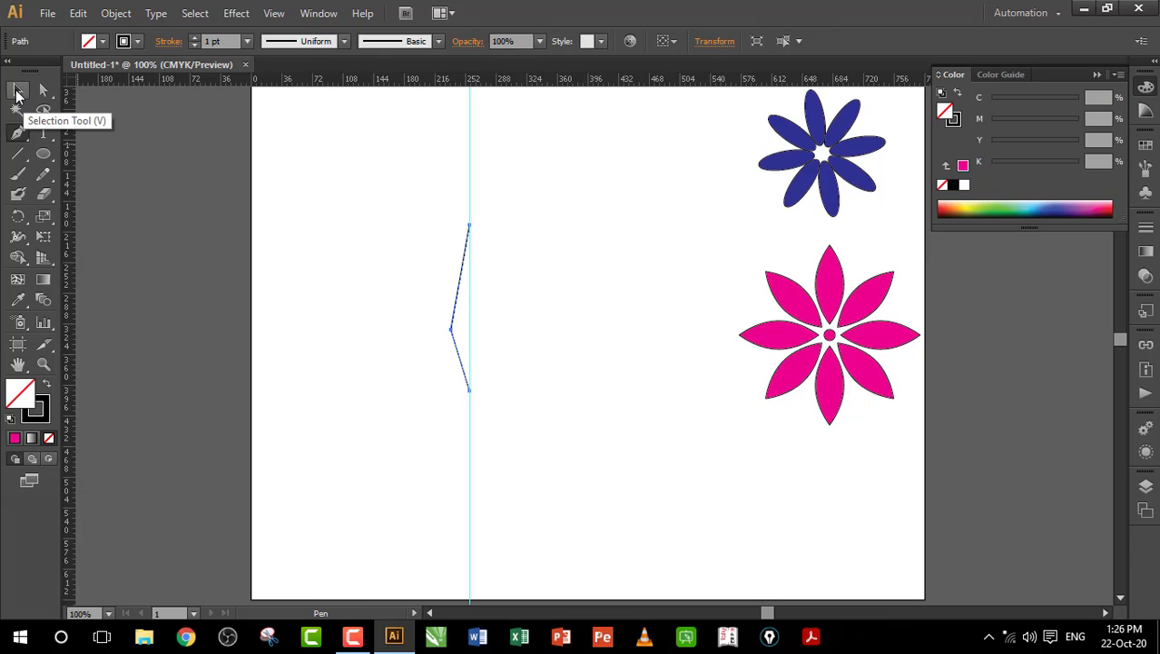
pyautogui.click(18, 92)
# Step: Reflect a vertical-axis copy of the path with Transform > Reflect and nudge it right into a diamond
pyautogui.moveTo(370, 194); pyautogui.dragTo(532, 448)
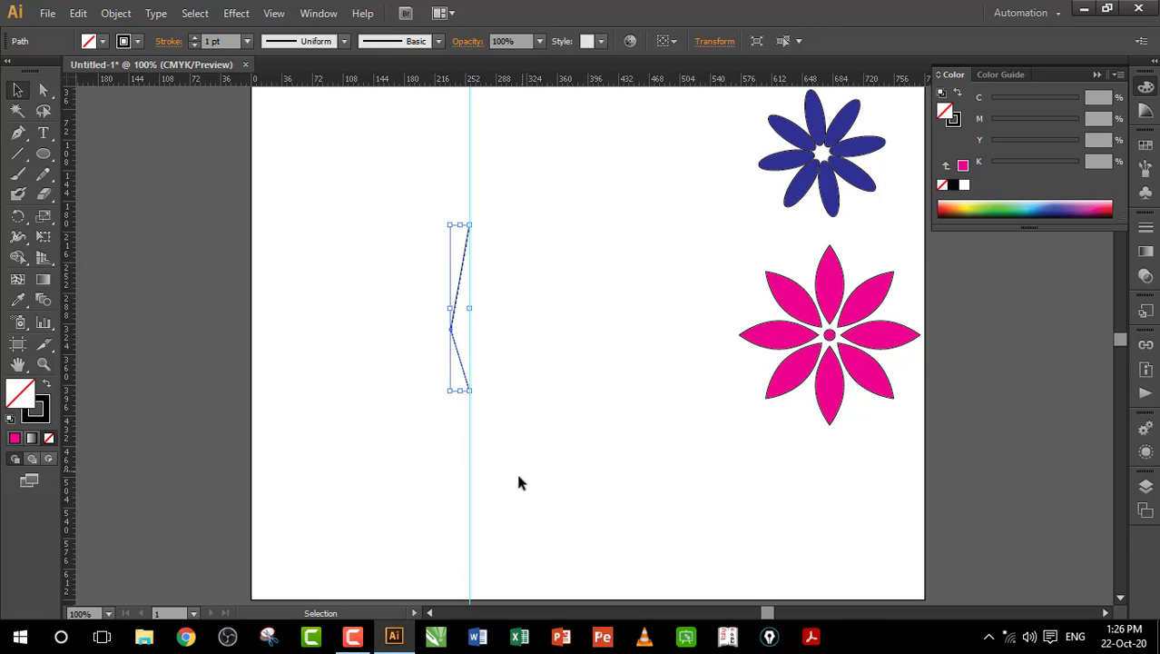
pyautogui.rightClick(451, 326)
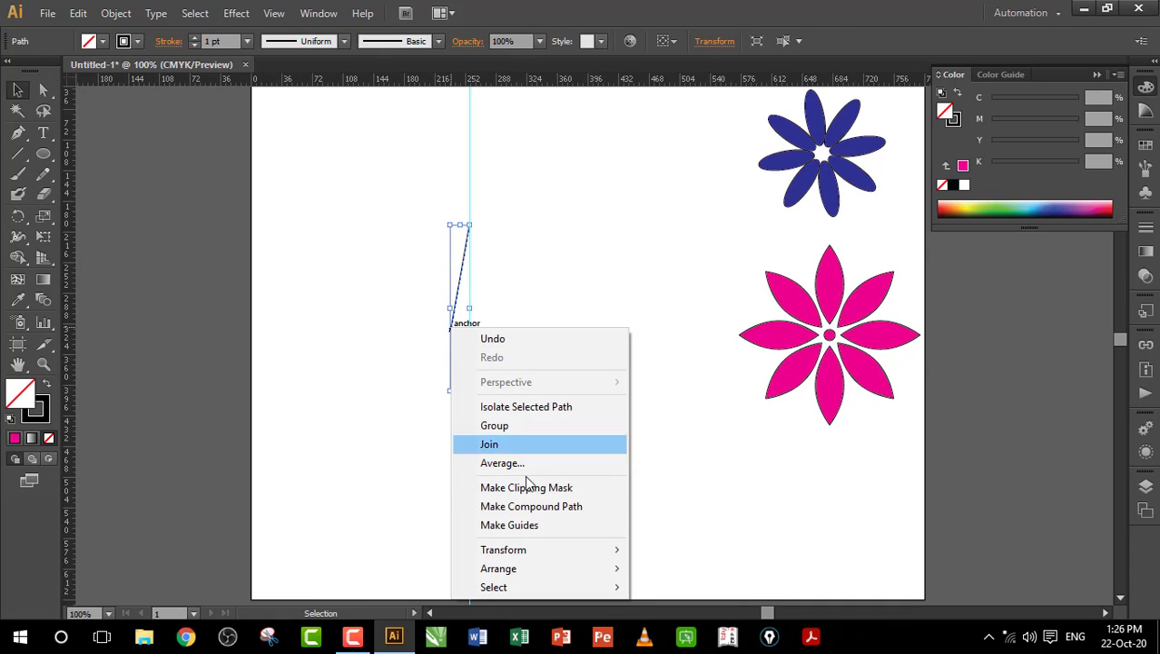
pyautogui.moveTo(519, 558)
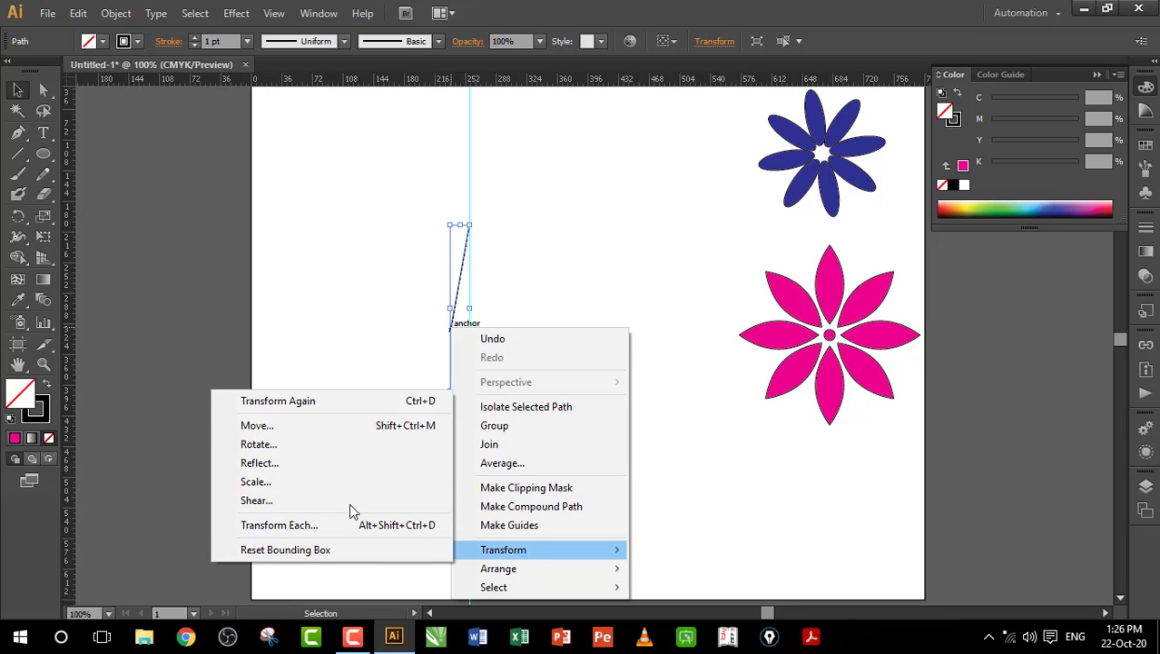
pyautogui.click(284, 463)
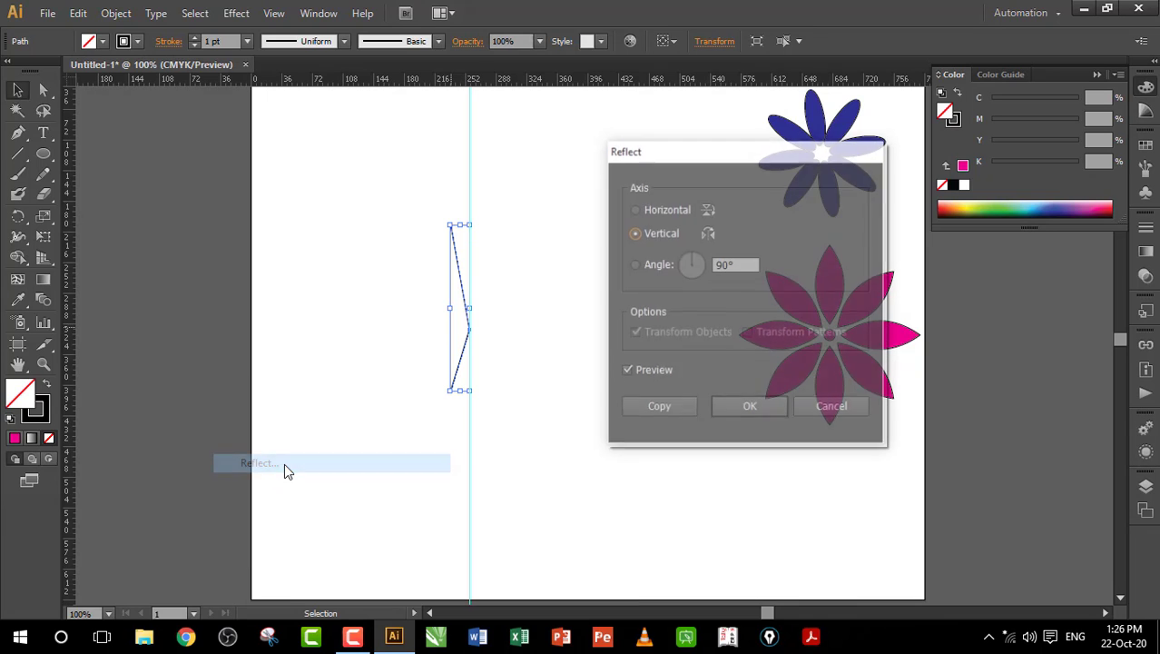
pyautogui.moveTo(692, 152); pyautogui.dragTo(647, 151)
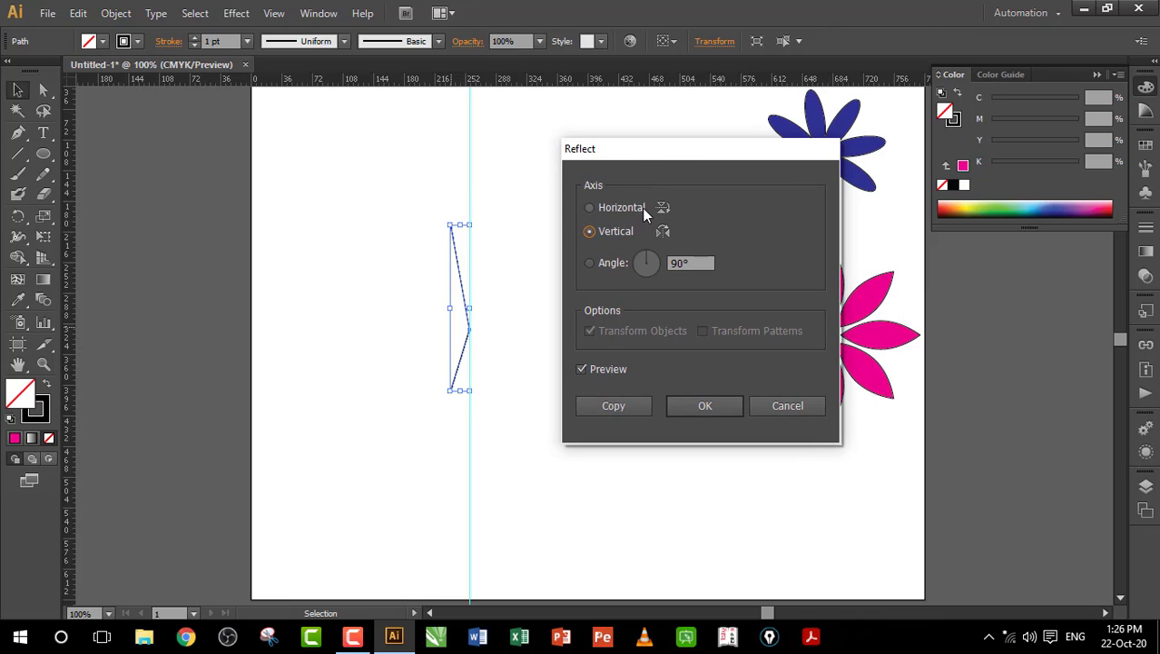
pyautogui.click(590, 208)
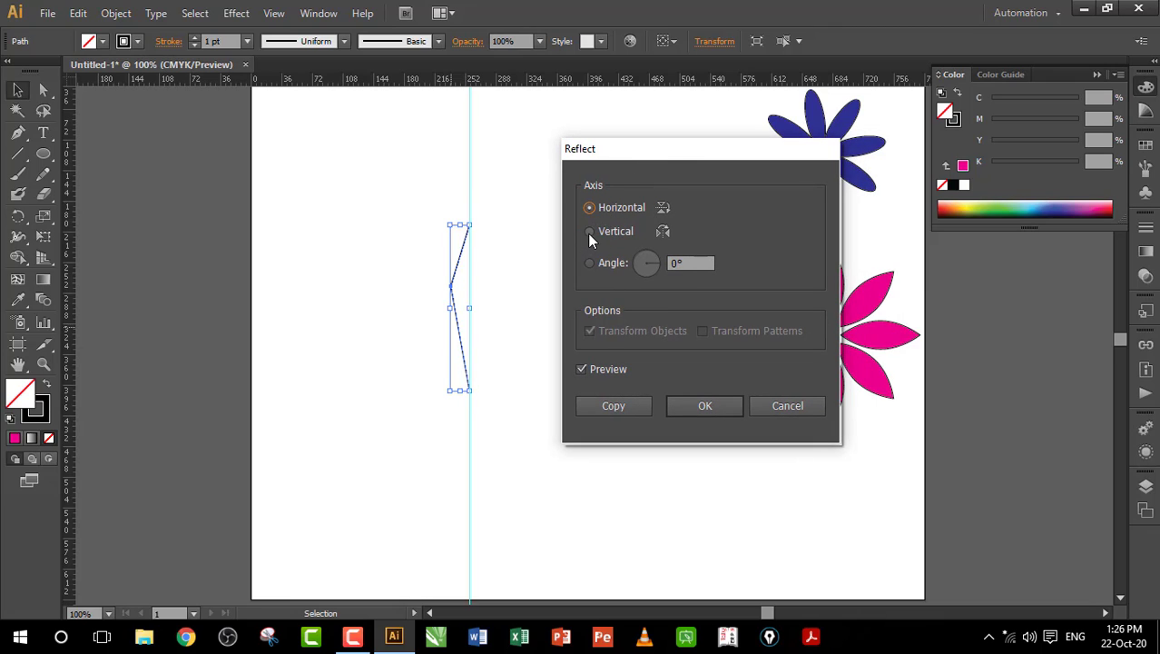
pyautogui.click(589, 232)
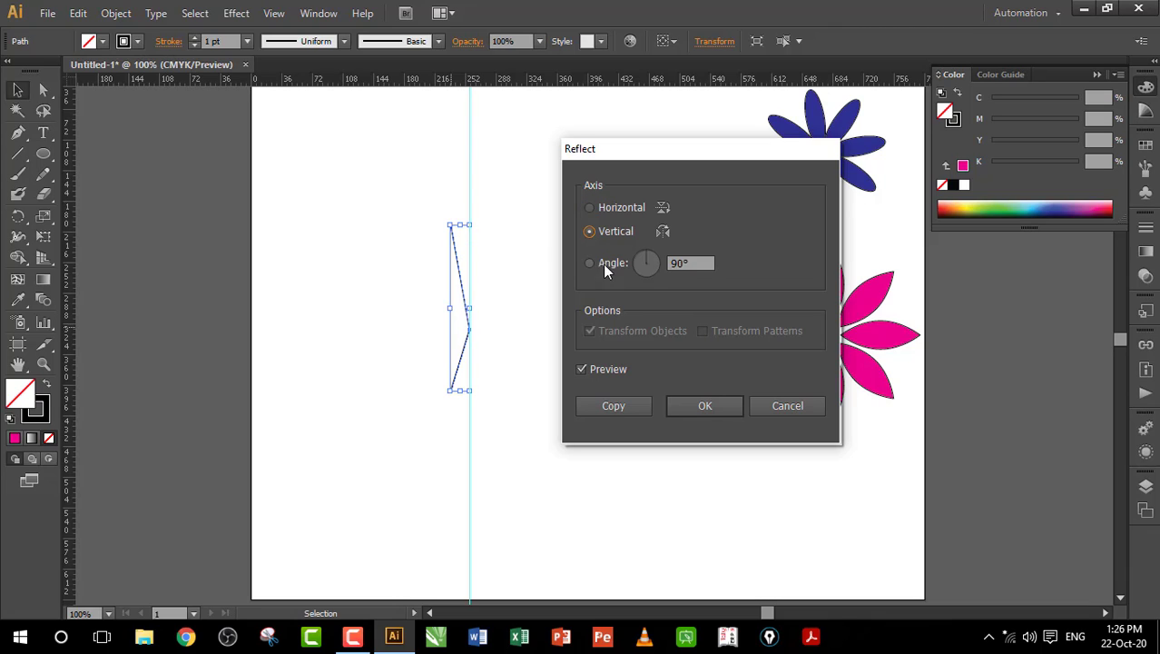
pyautogui.moveTo(648, 260); pyautogui.dragTo(645, 260)
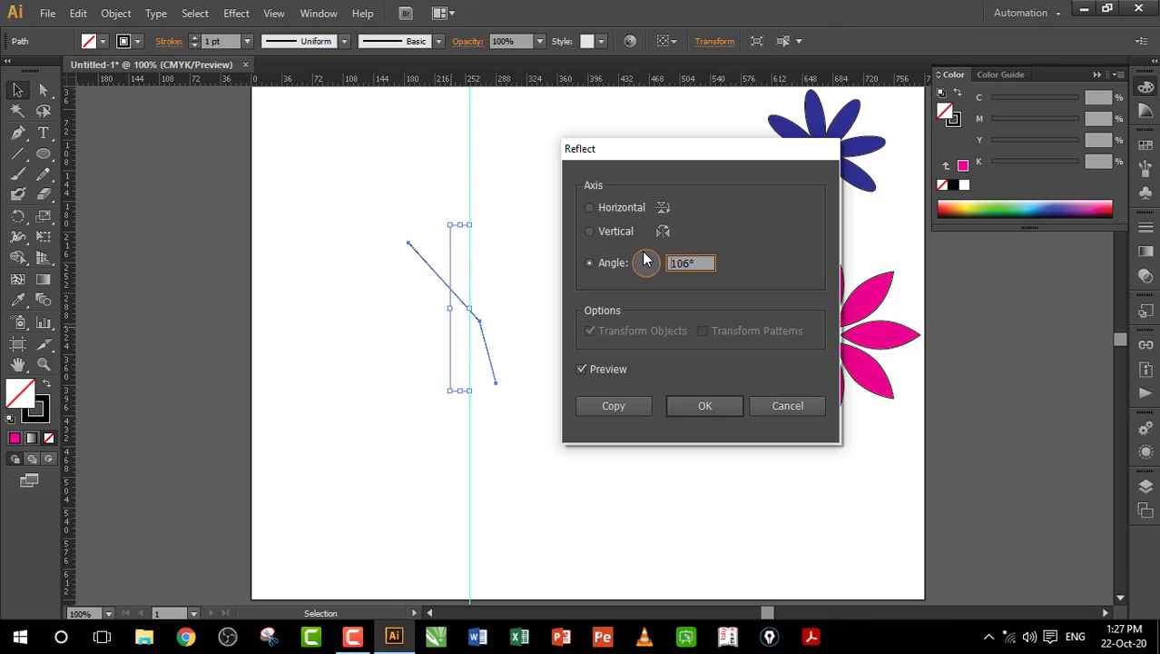
pyautogui.click(590, 233)
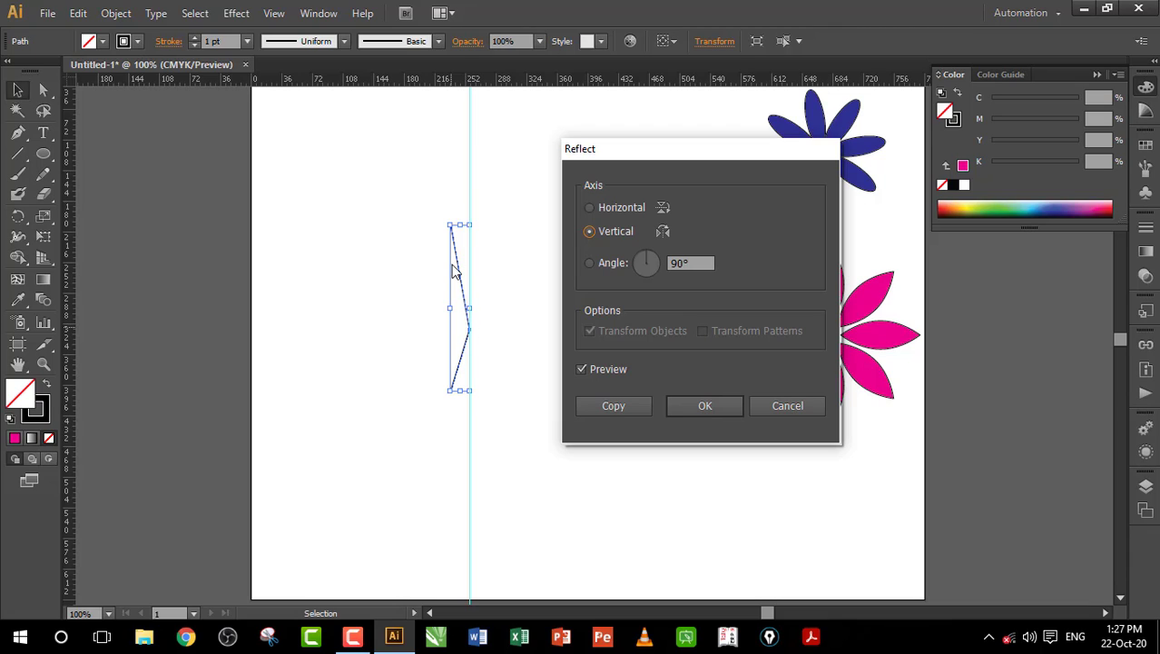
pyautogui.click(614, 406)
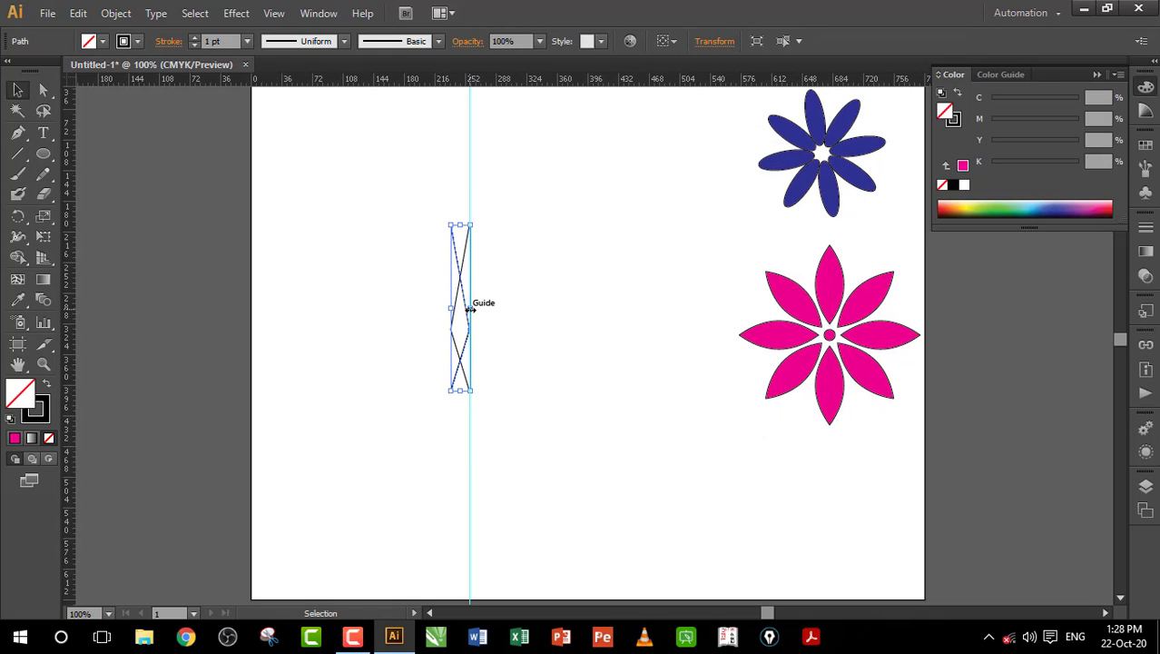
pyautogui.press('Right')
pyautogui.press('Right')
pyautogui.press('Right')
pyautogui.press('Right')
pyautogui.press('Right')
pyautogui.press('Right')
pyautogui.press('Right')
pyautogui.press('Right')
pyautogui.press('Right')
pyautogui.press('Right')
pyautogui.press('Right')
pyautogui.press('Right')
pyautogui.press('Right')
pyautogui.press('Right')
pyautogui.press('Right')
pyautogui.press('Right')
pyautogui.press('Right')
pyautogui.press('Right')
pyautogui.press('Right')
pyautogui.press('Right')
# Step: Average both top-tip anchors onto one point and join the two halves there
pyautogui.click(560, 295)
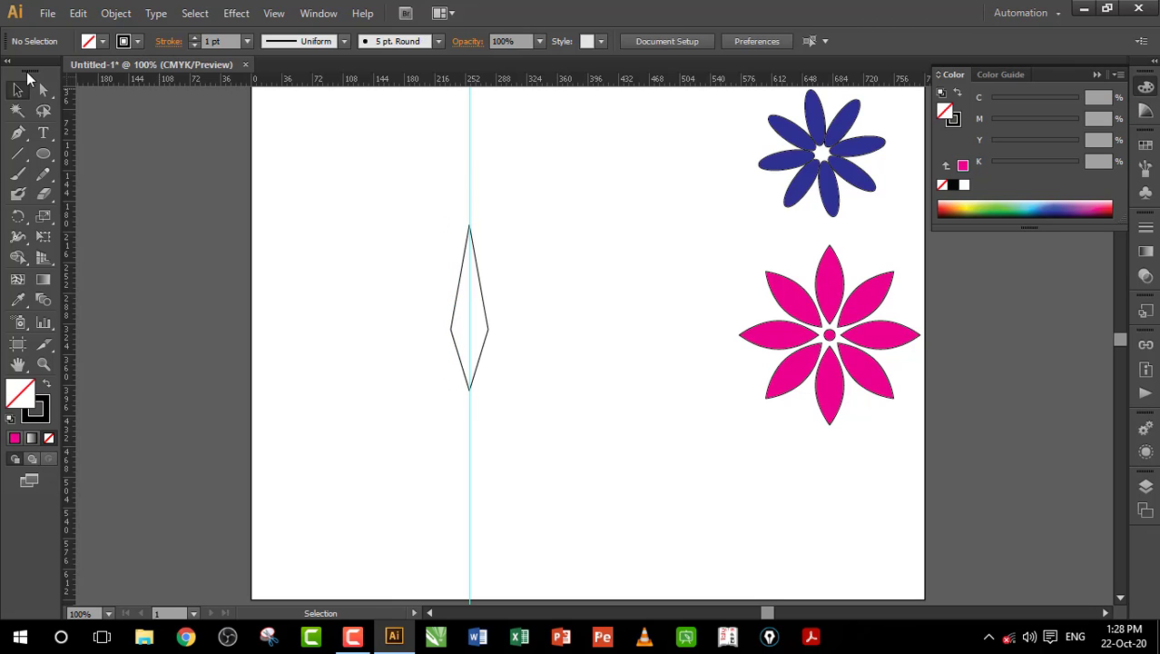
pyautogui.click(43, 89)
pyautogui.moveTo(444, 219); pyautogui.dragTo(480, 247)
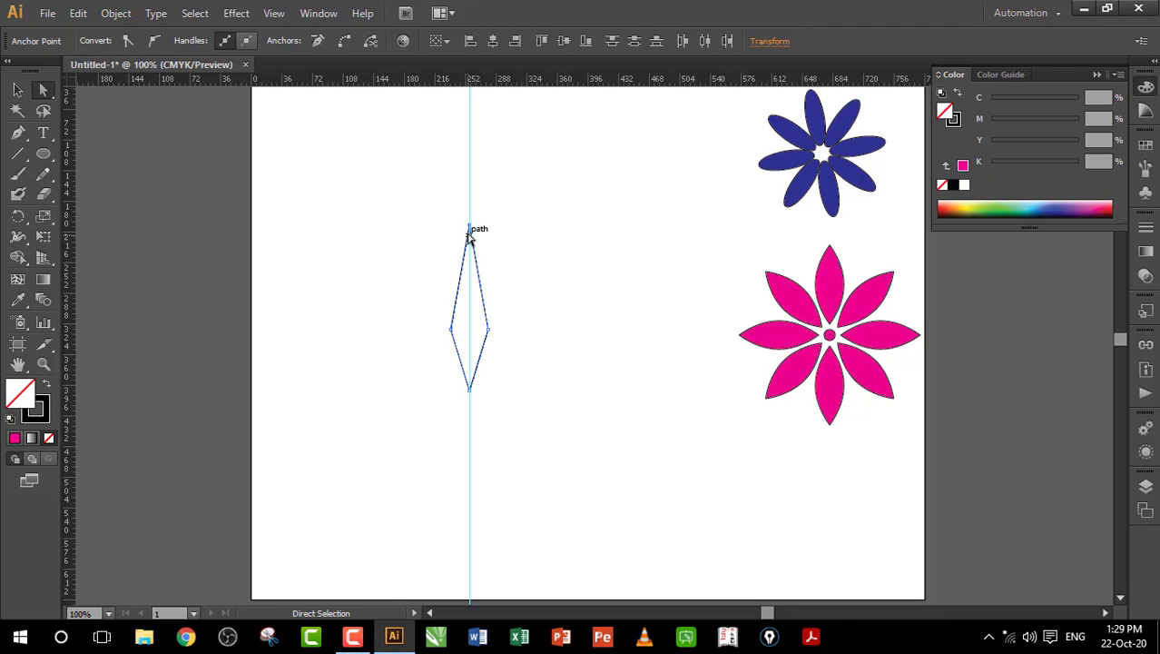
pyautogui.rightClick(470, 232)
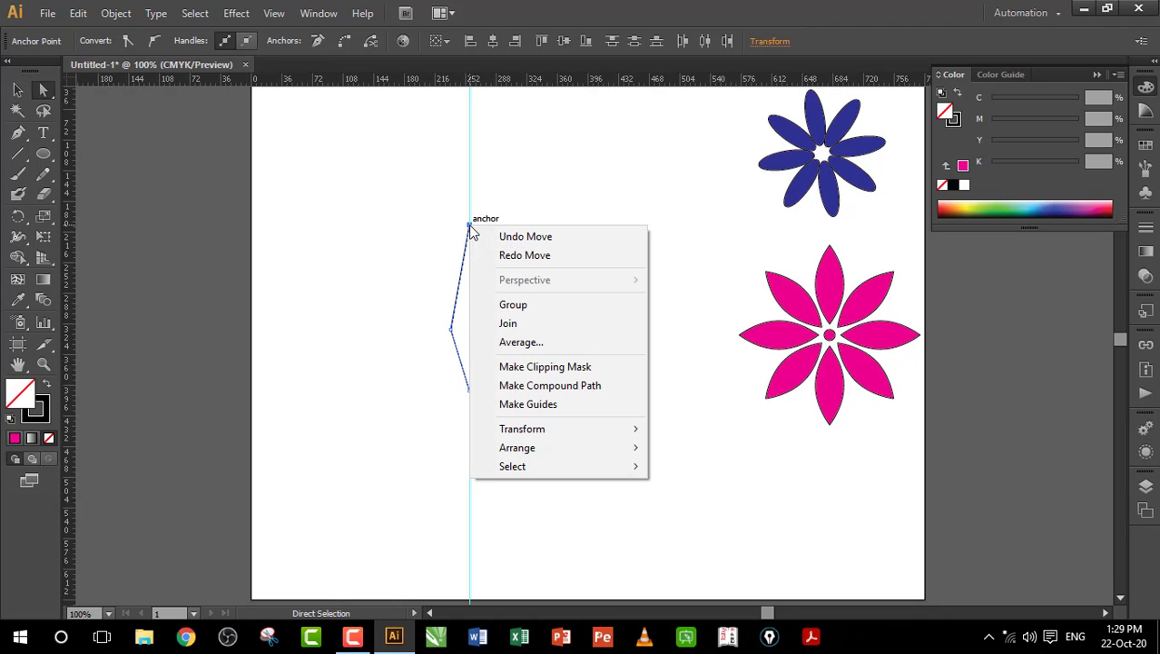
pyautogui.click(520, 346)
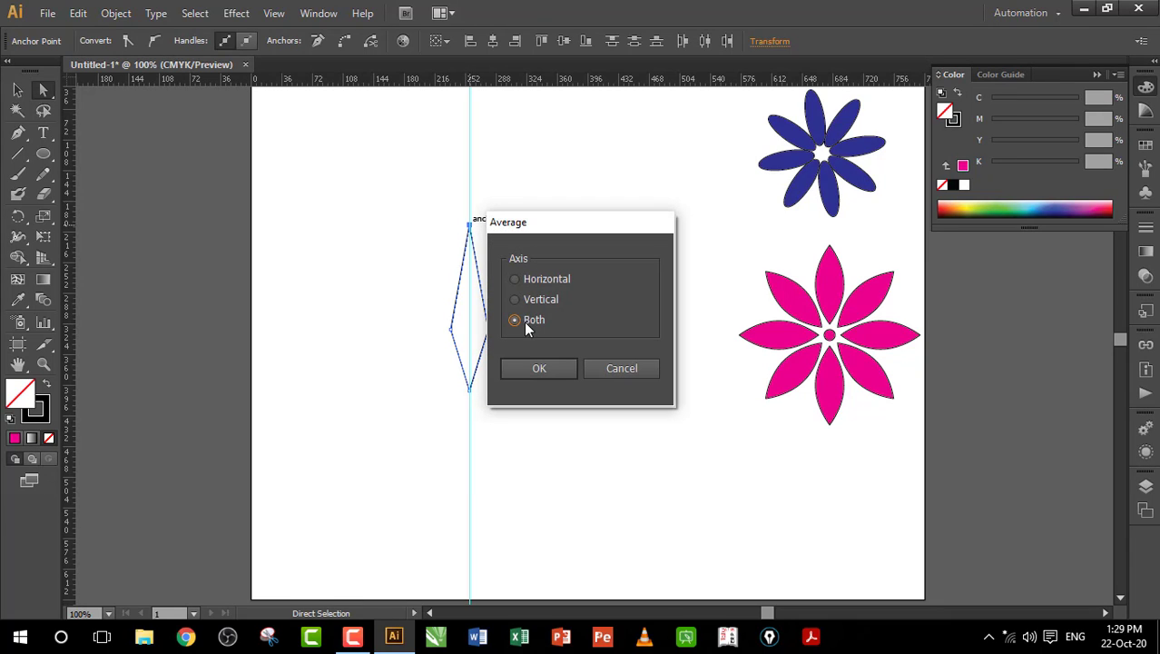
pyautogui.click(553, 369)
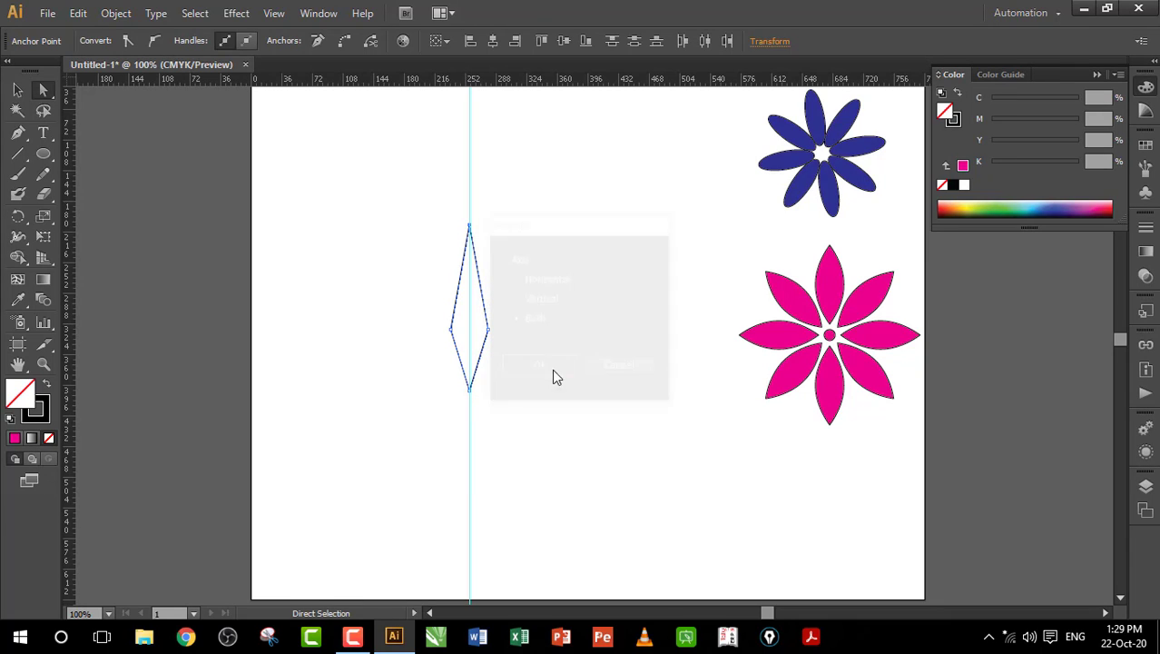
pyautogui.rightClick(470, 232)
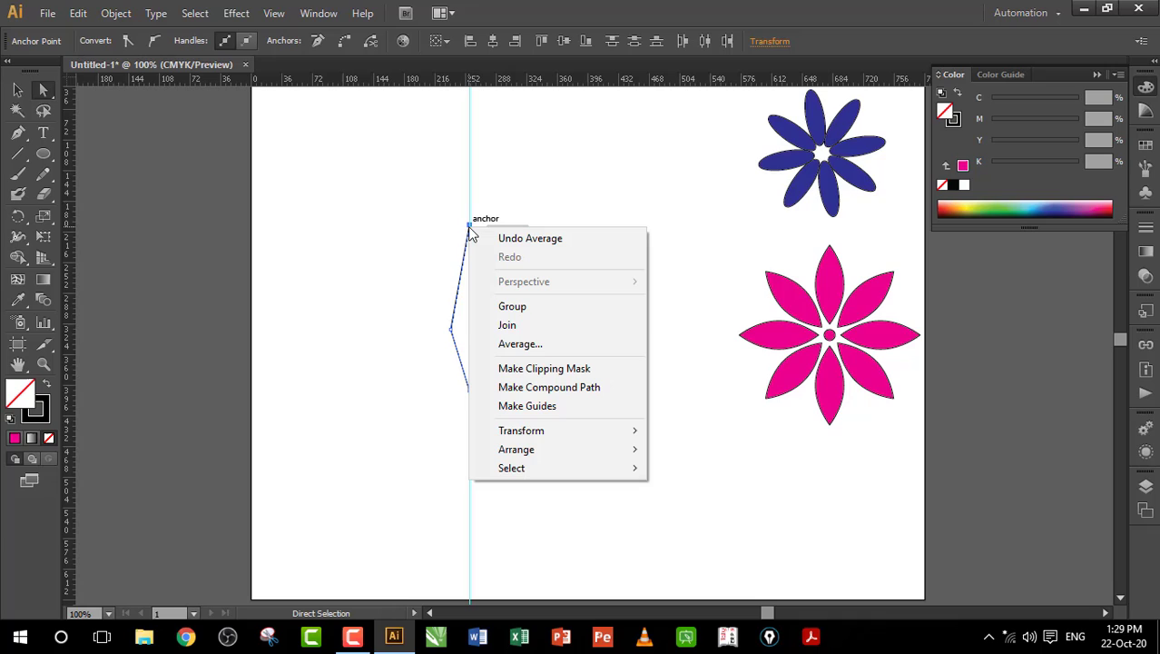
pyautogui.click(508, 325)
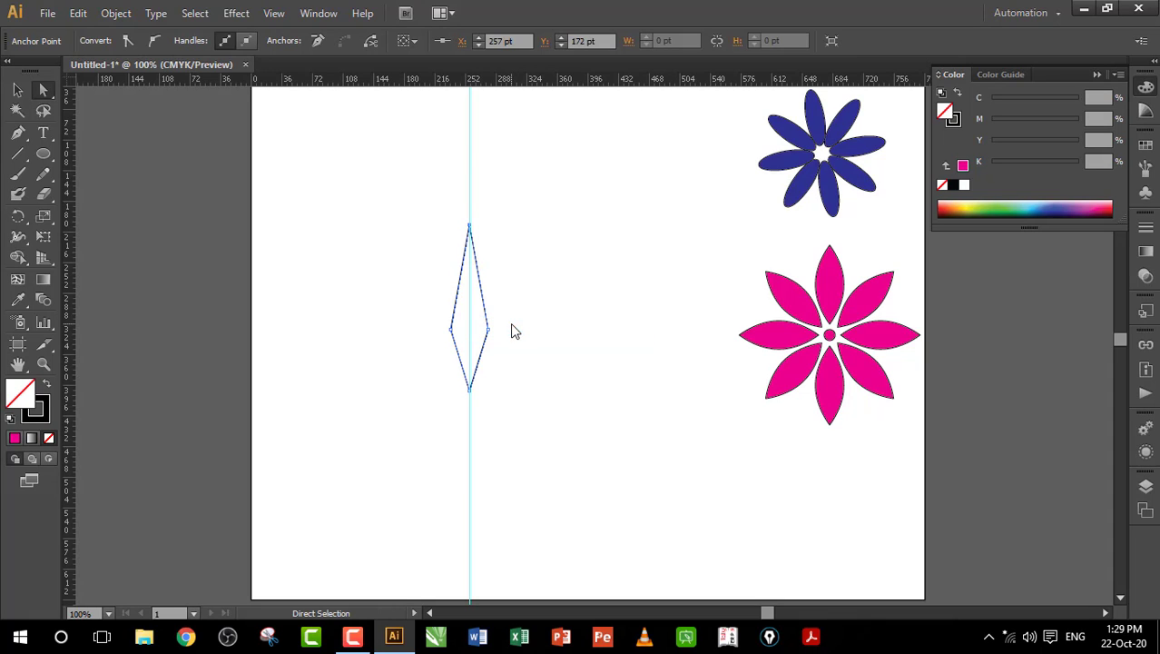
# Step: Average and join the bottom-tip anchors to close the diamond path
pyautogui.keyDown('shift'); pyautogui.click(468, 397); pyautogui.keyUp('shift')
pyautogui.rightClick(468, 397)
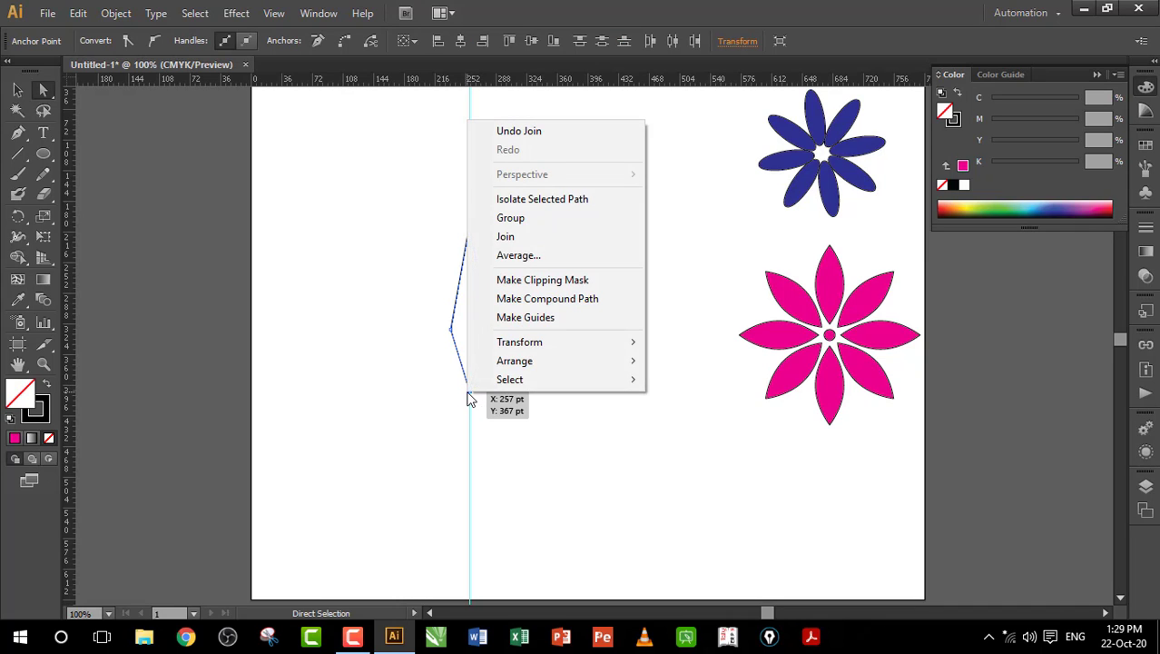
pyautogui.click(519, 259)
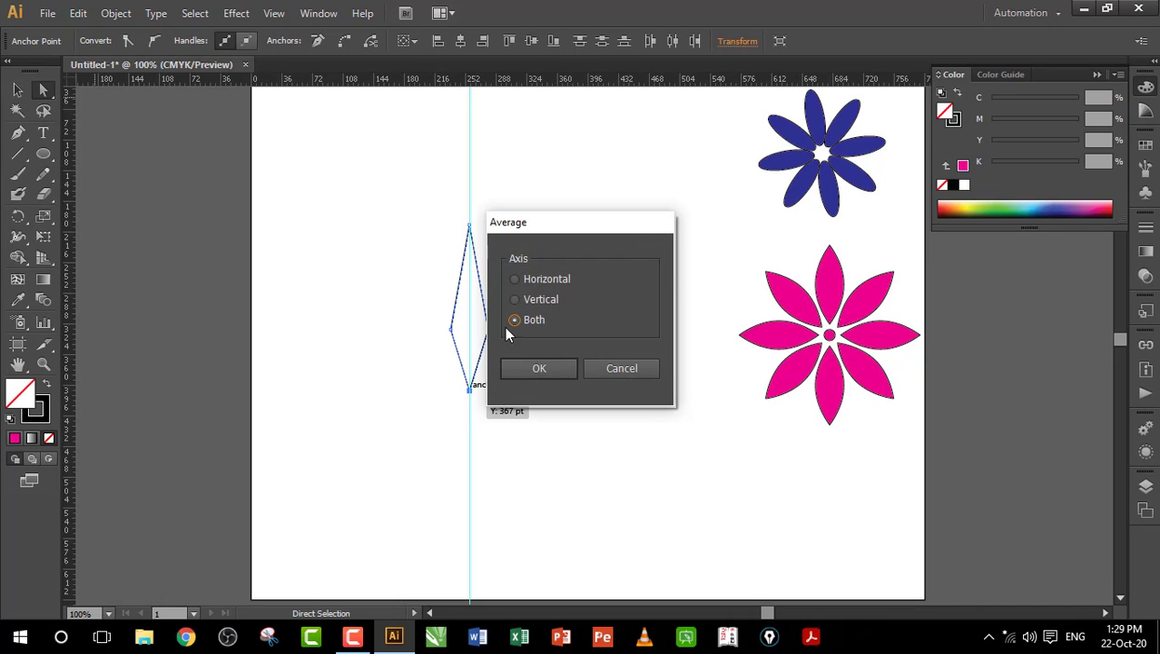
pyautogui.click(537, 366)
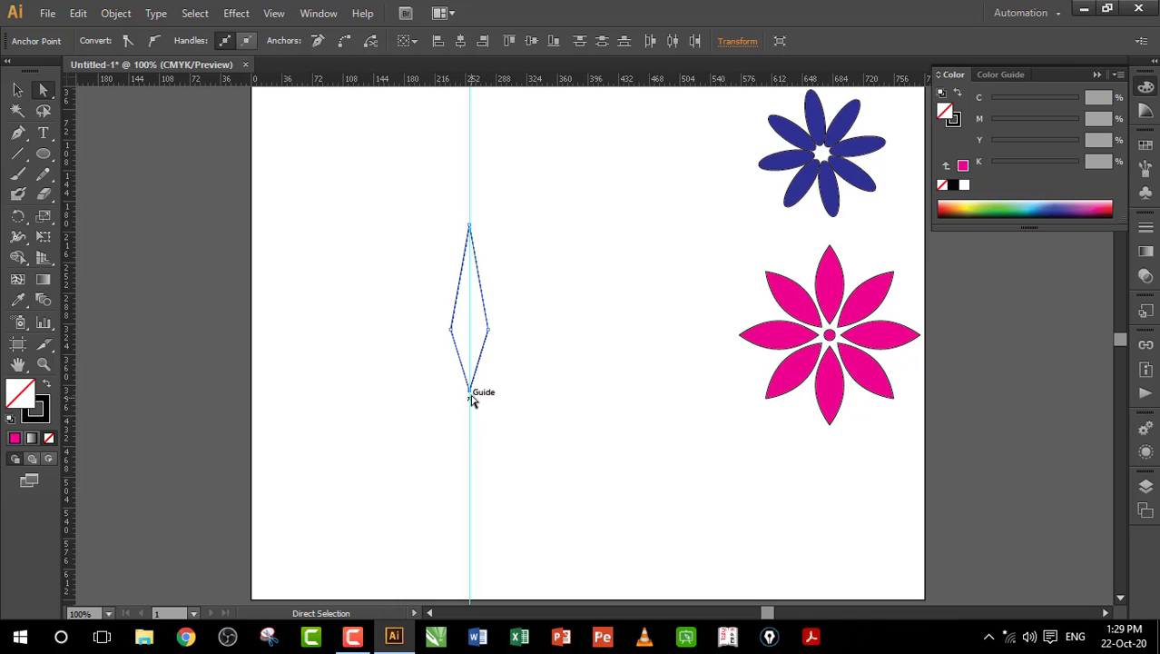
pyautogui.rightClick(470, 393)
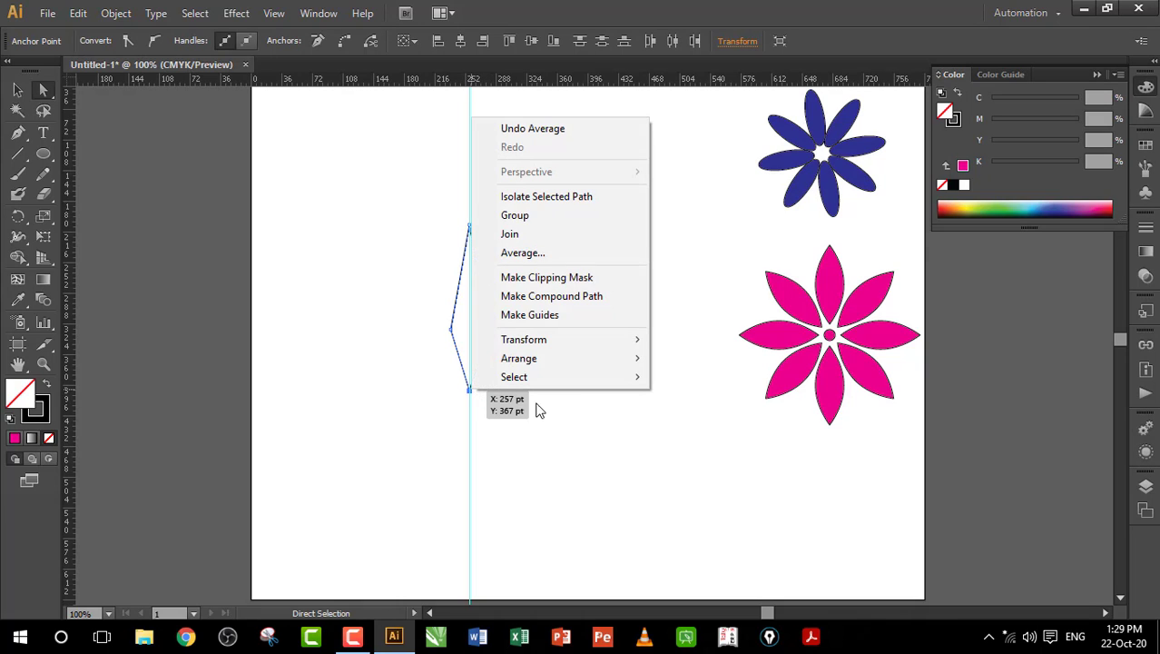
pyautogui.click(530, 243)
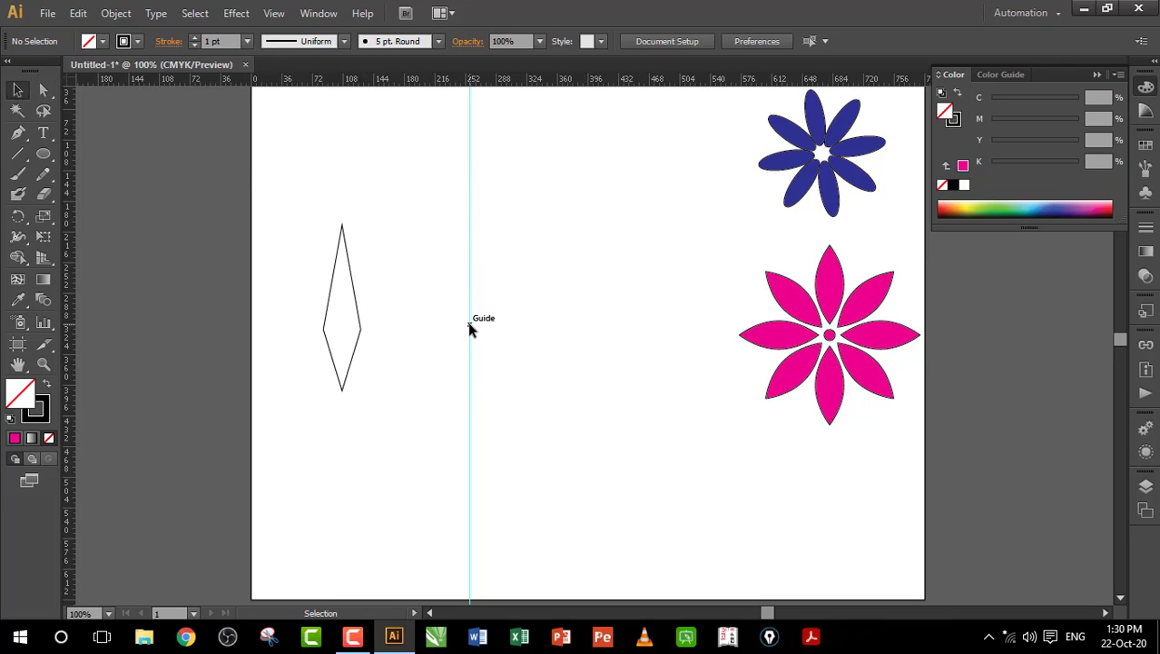
# Step: Hide the guides and drag the slim diamond up near the top centre of the page
pyautogui.rightClick(470, 329)
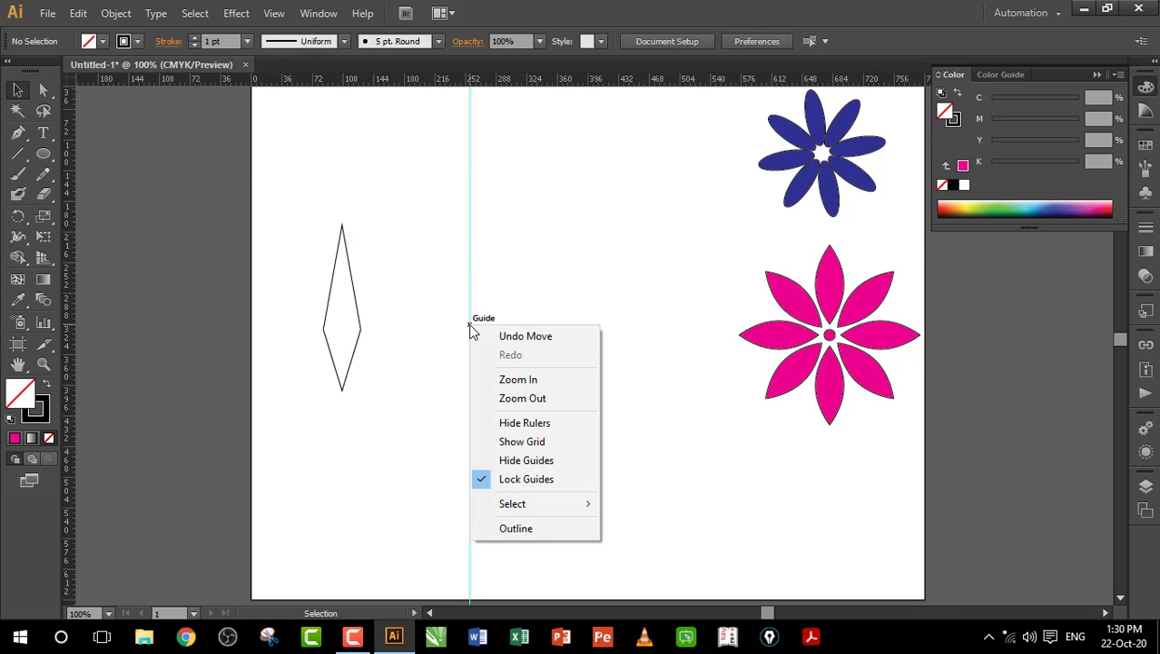
pyautogui.click(527, 461)
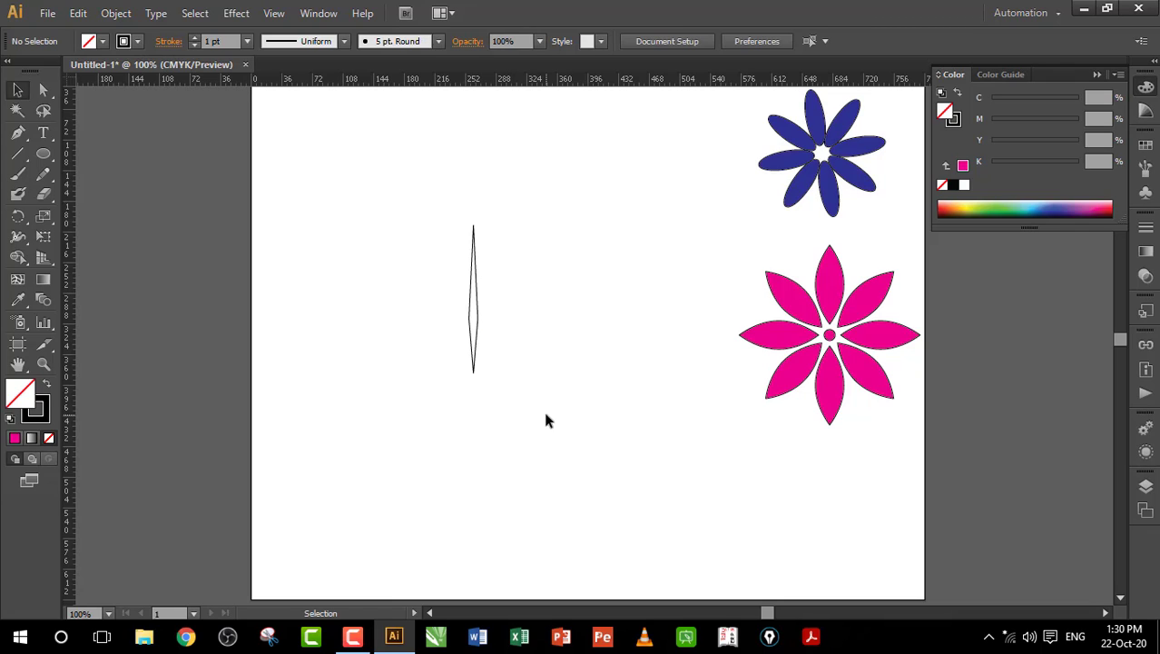
pyautogui.moveTo(472, 304); pyautogui.dragTo(601, 223)
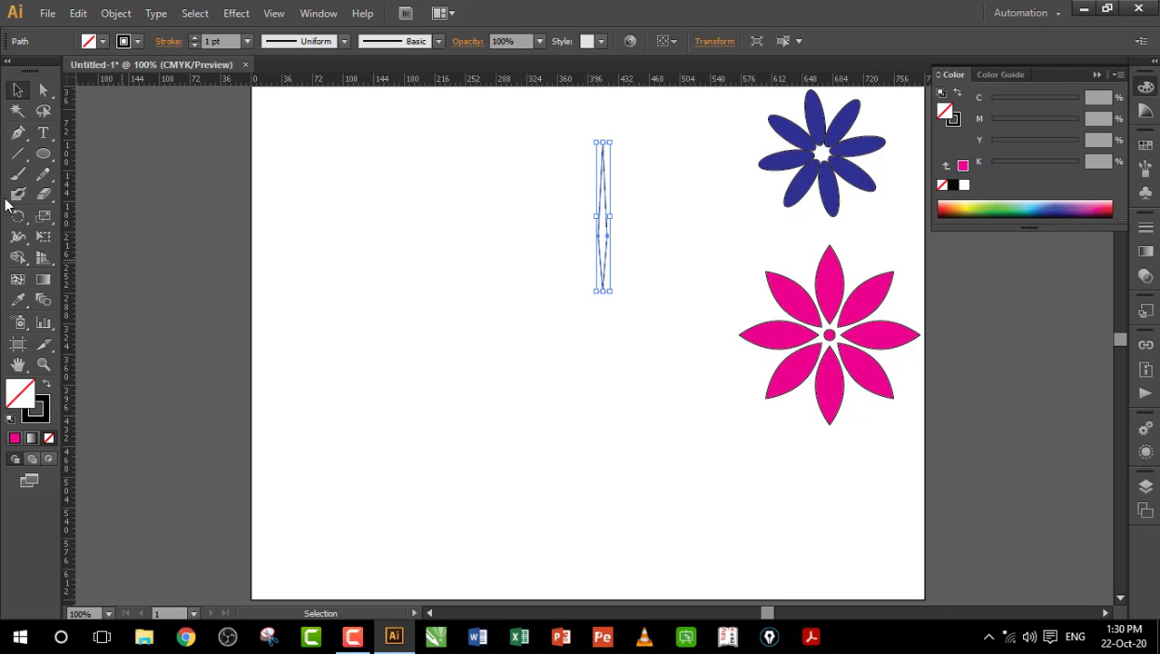
pyautogui.click(42, 153)
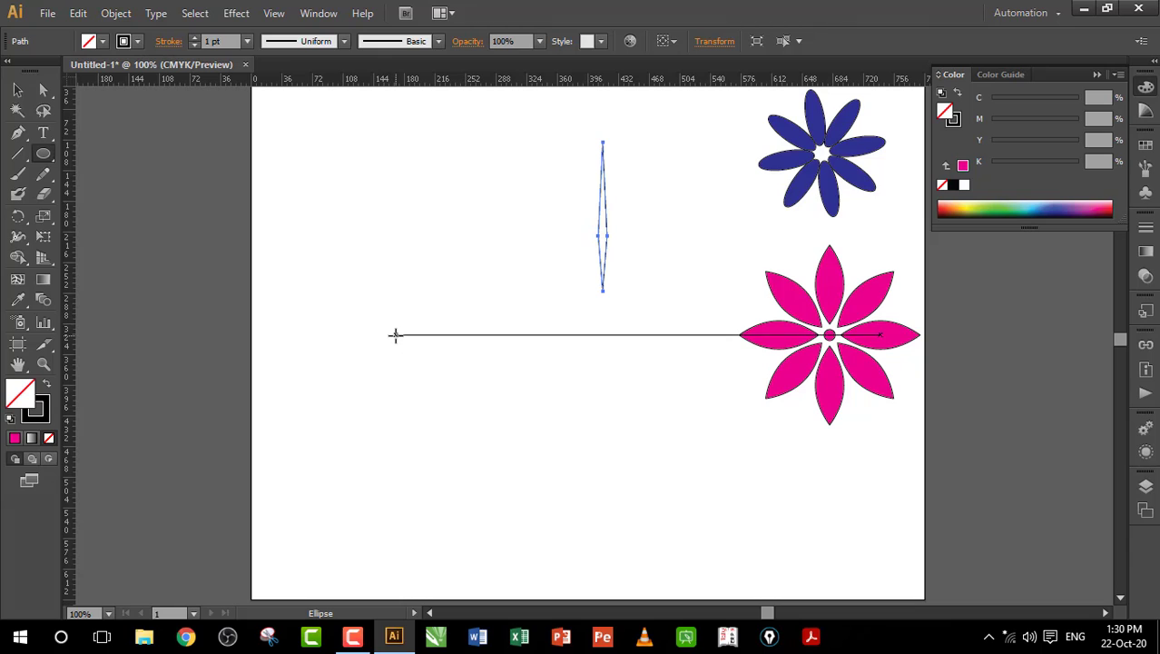
# Step: Draw a small circle and fill it CMYK Blue
pyautogui.moveTo(394, 332); pyautogui.dragTo(434, 354)
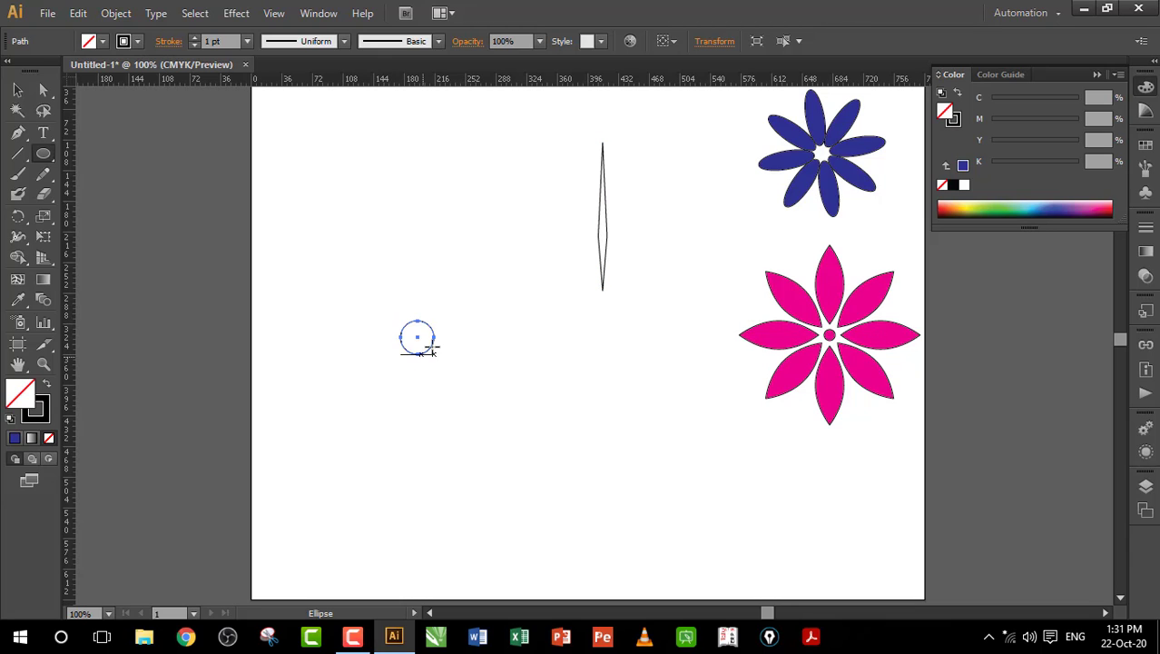
pyautogui.press('v')
pyautogui.click(104, 42)
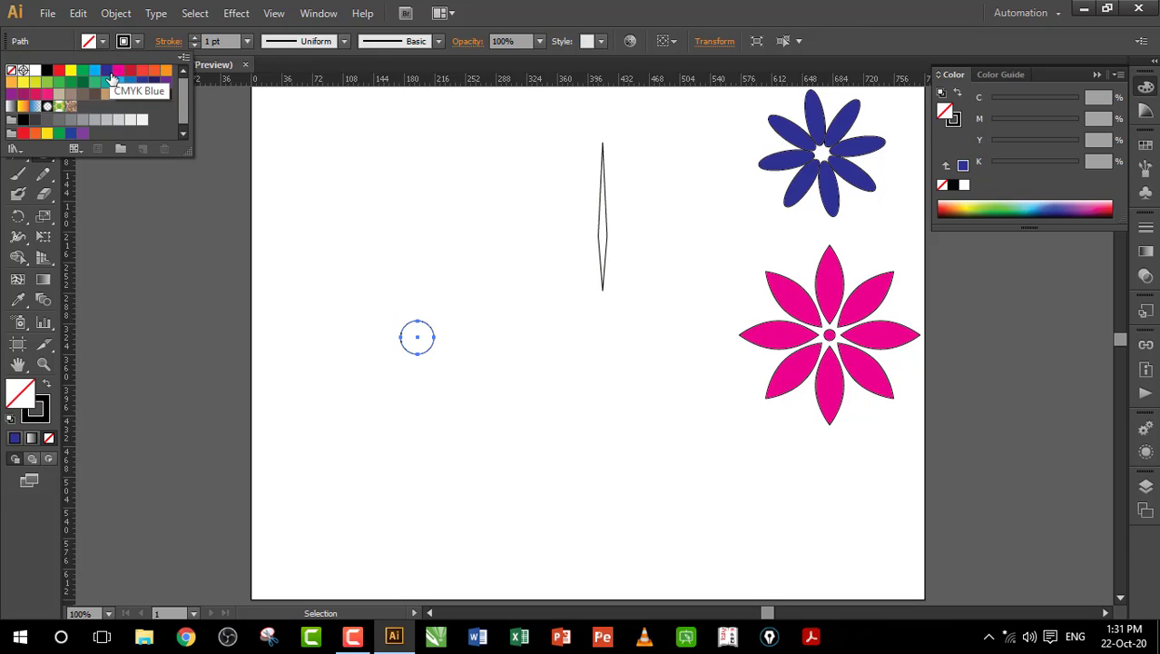
pyautogui.click(107, 71)
# Step: Draw a large circle around the dot with fill None and a 7 pt CMYK Blue stroke
pyautogui.press('l')
pyautogui.moveTo(325, 244); pyautogui.dragTo(560, 474)
pyautogui.press('v')
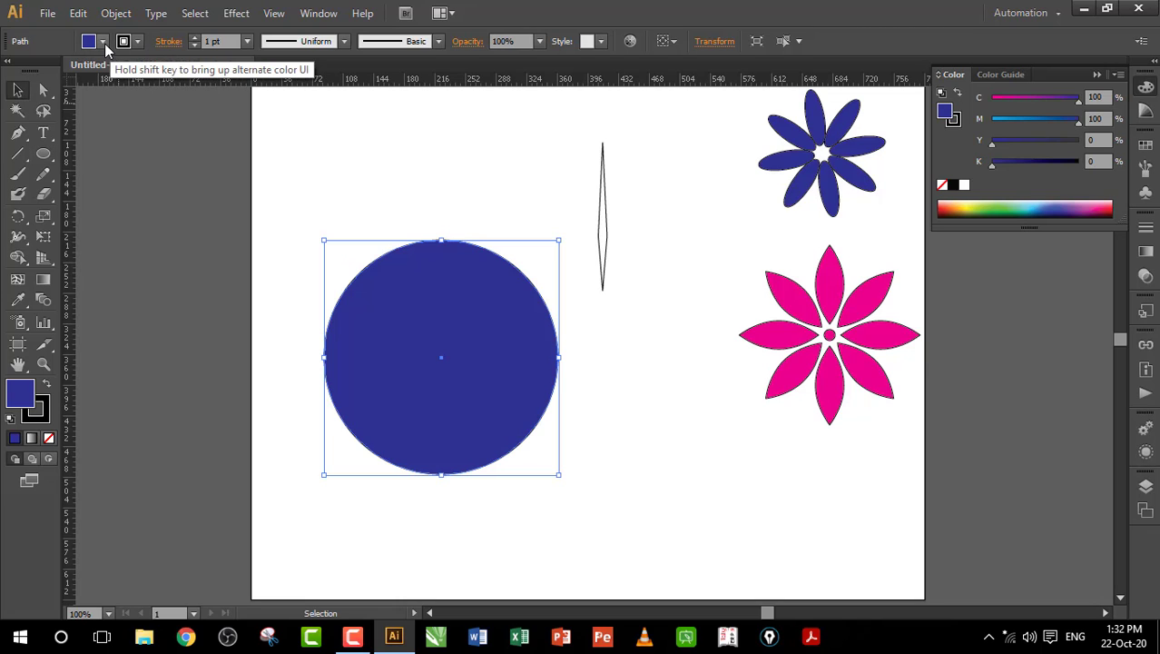
pyautogui.click(104, 42)
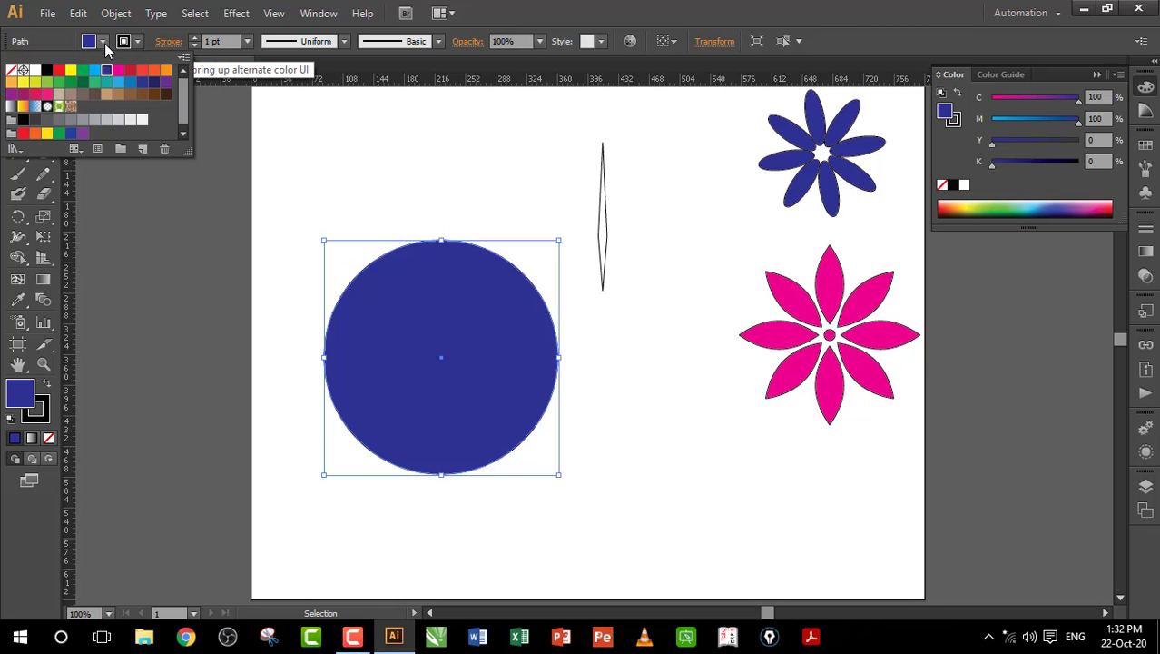
pyautogui.click(11, 70)
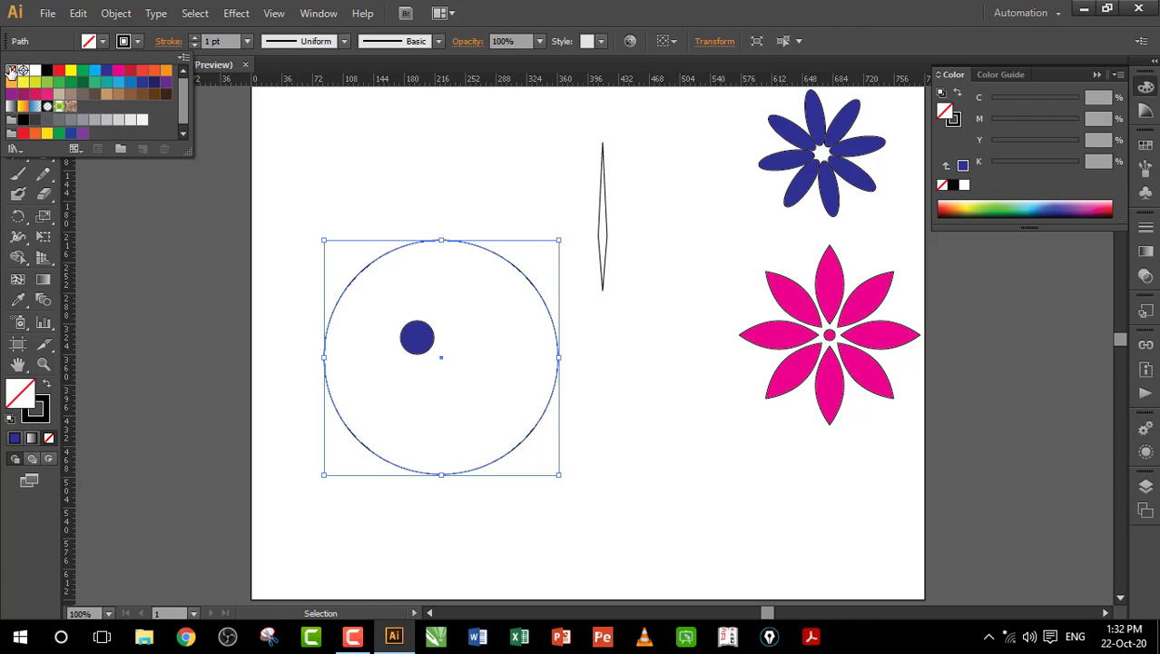
pyautogui.click(139, 42)
pyautogui.click(107, 80)
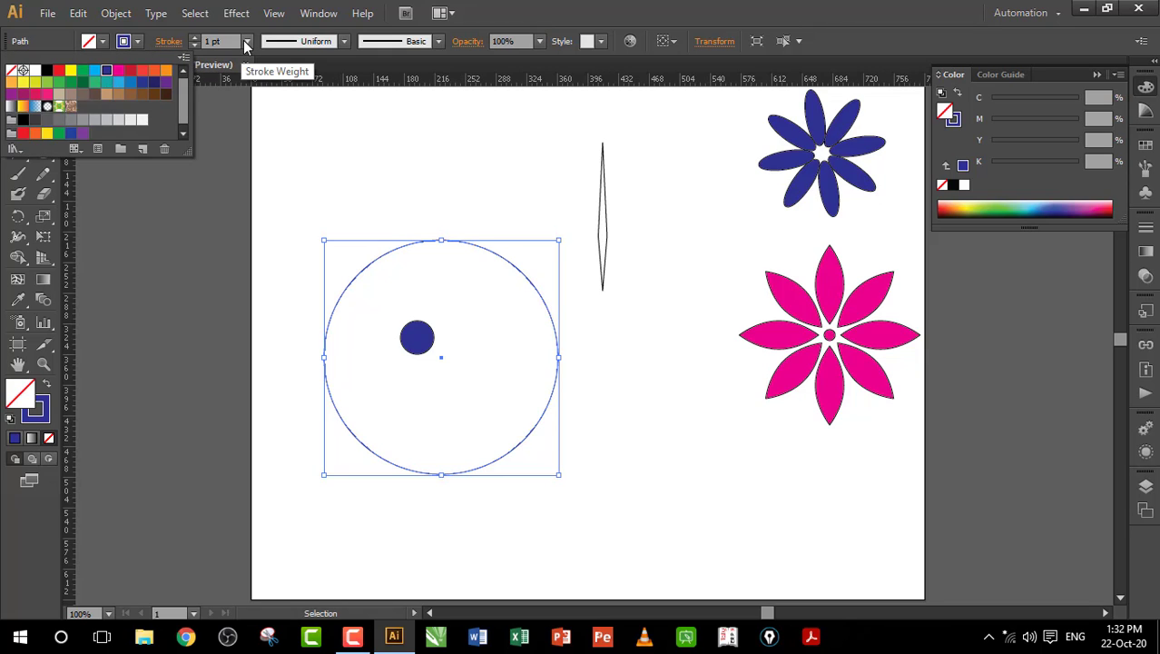
pyautogui.click(246, 42)
pyautogui.click(270, 227)
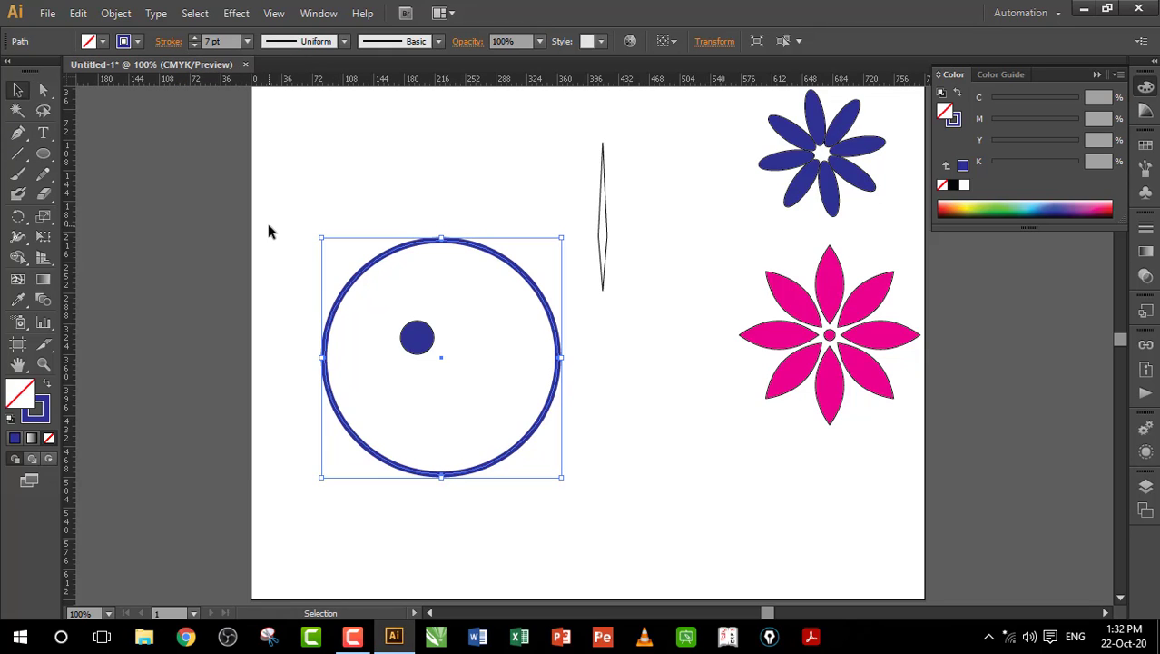
pyautogui.click(601, 228)
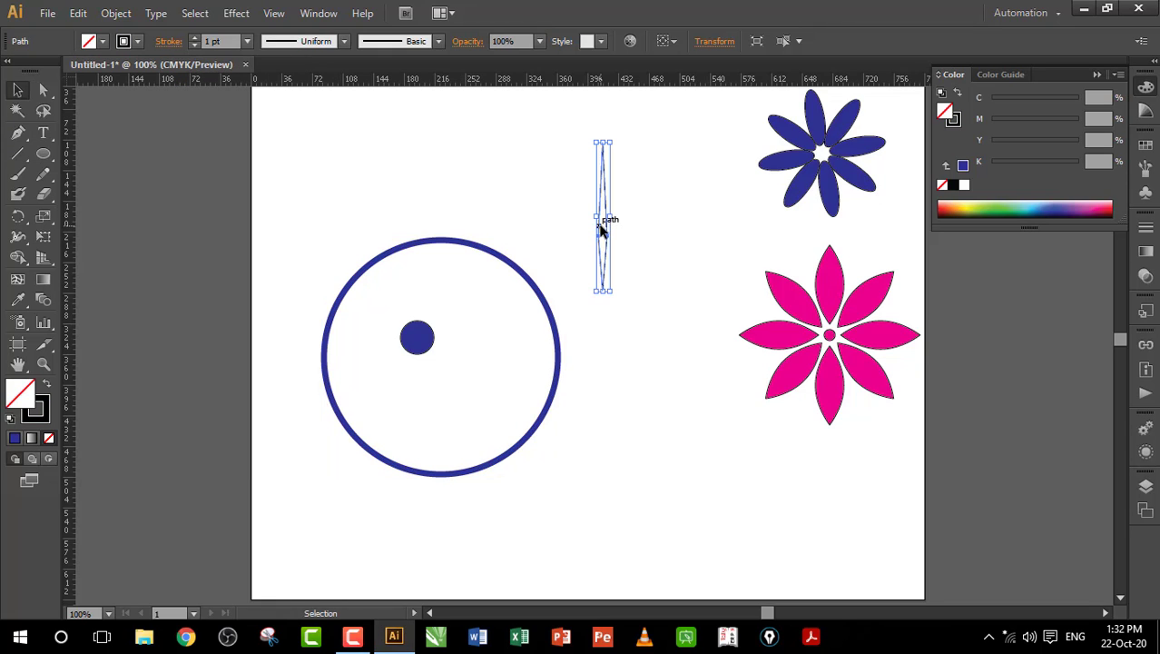
# Step: Fill the slim diamond CMYK Blue and set the stroke to None on it and the dot
pyautogui.click(103, 41)
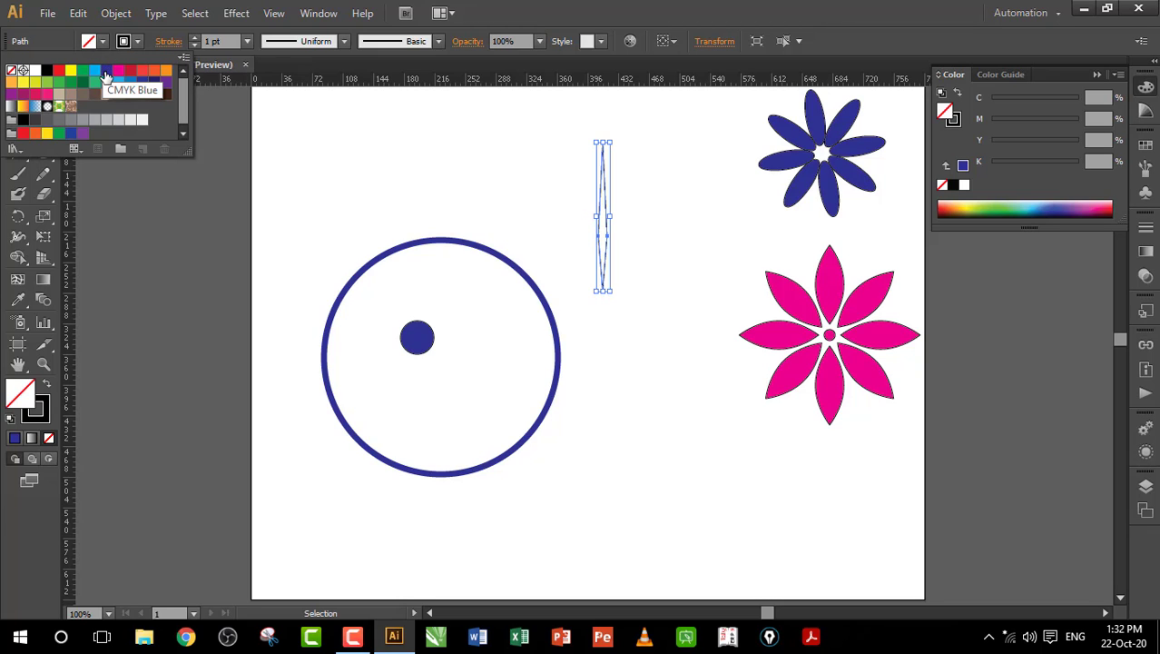
pyautogui.click(106, 78)
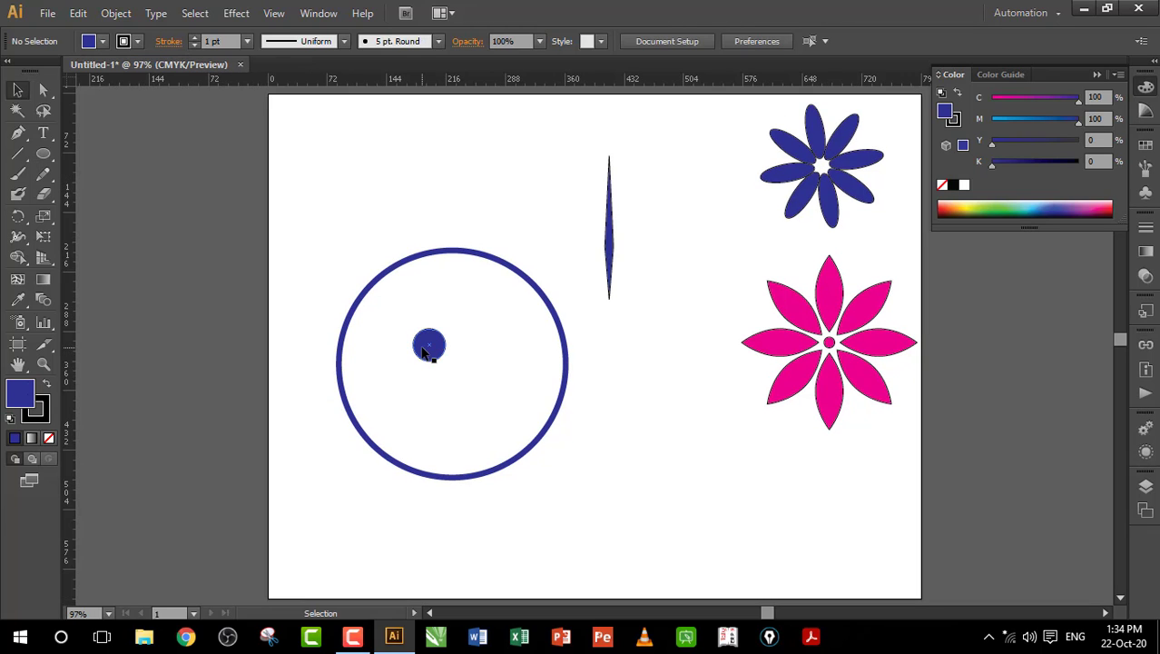
pyautogui.click(424, 353)
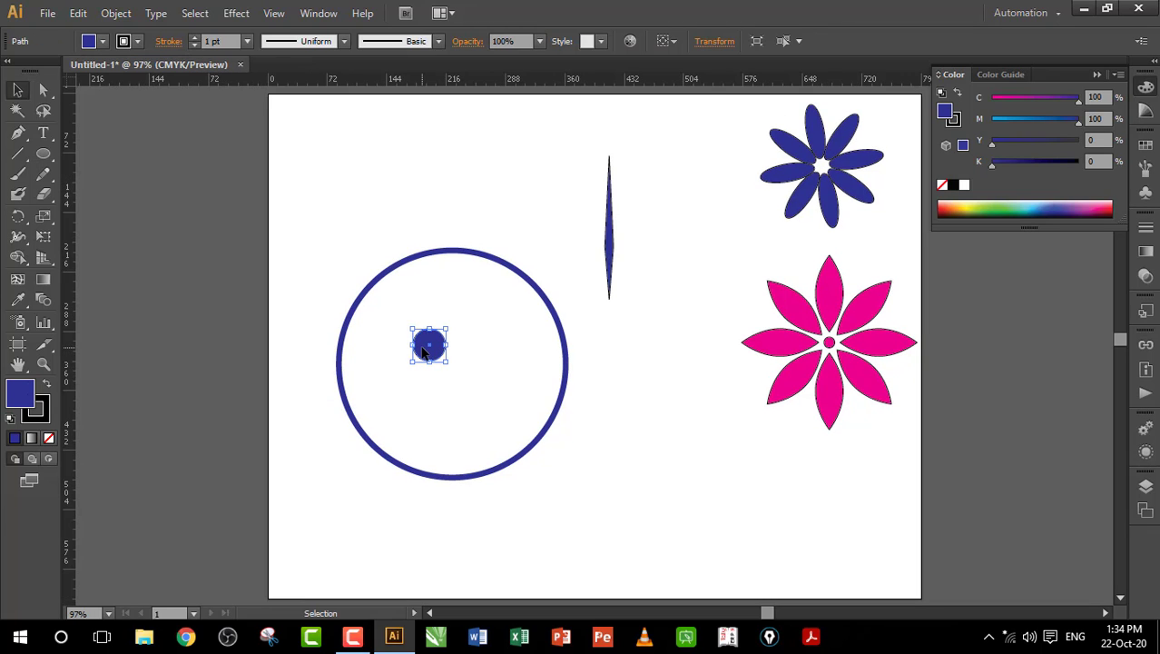
pyautogui.keyDown('shift'); pyautogui.click(611, 257); pyautogui.keyUp('shift')
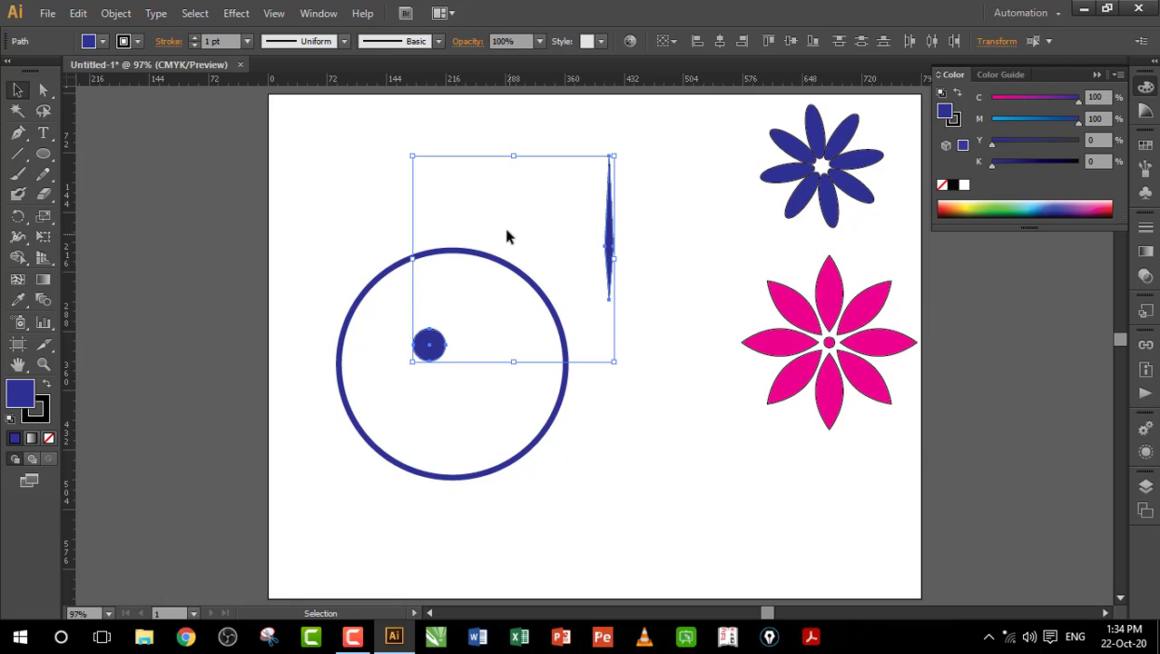
pyautogui.click(139, 42)
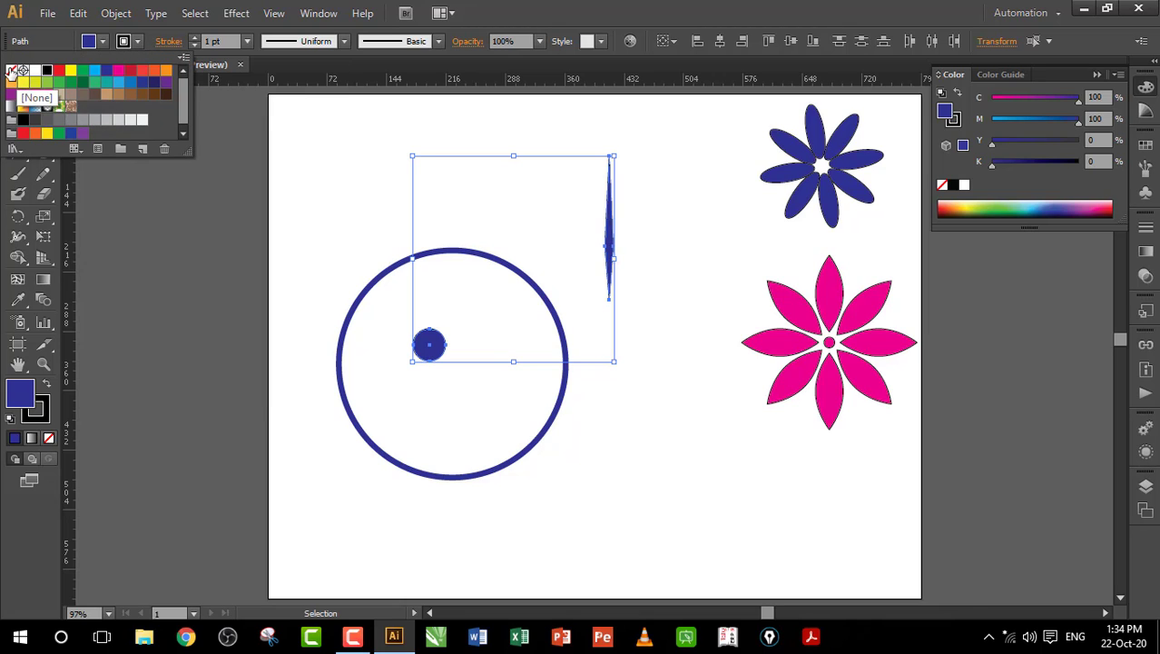
pyautogui.click(11, 71)
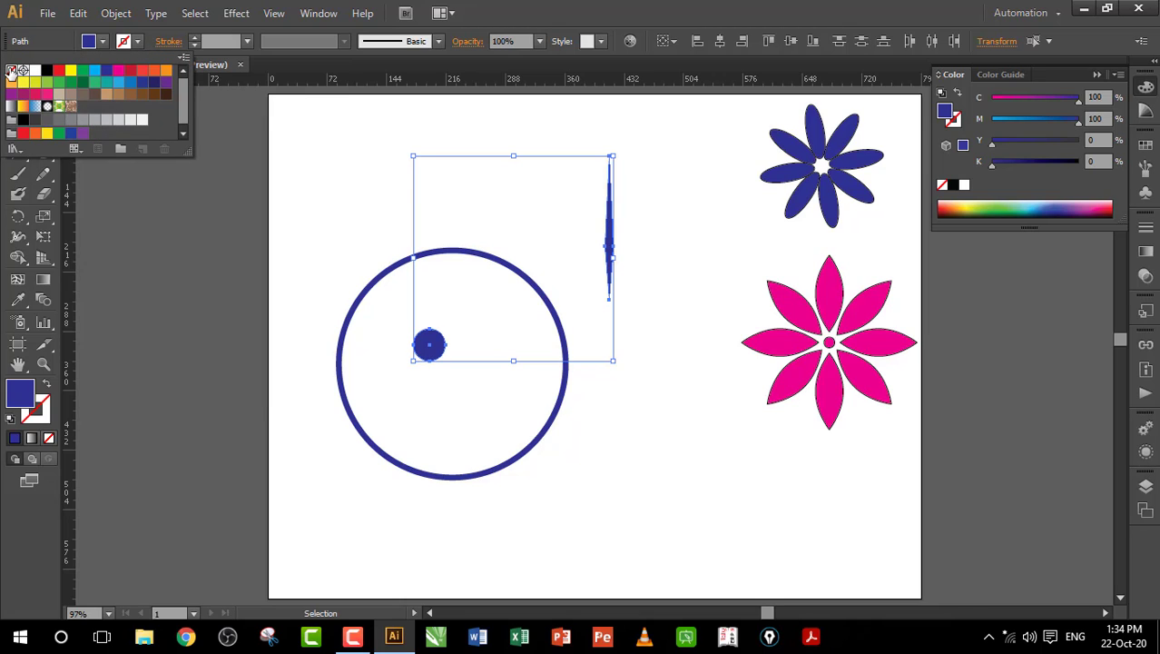
pyautogui.click(296, 157)
# Step: Align the ring, dot and diamond on their horizontal and vertical centres
pyautogui.moveTo(281, 129); pyautogui.dragTo(643, 547)
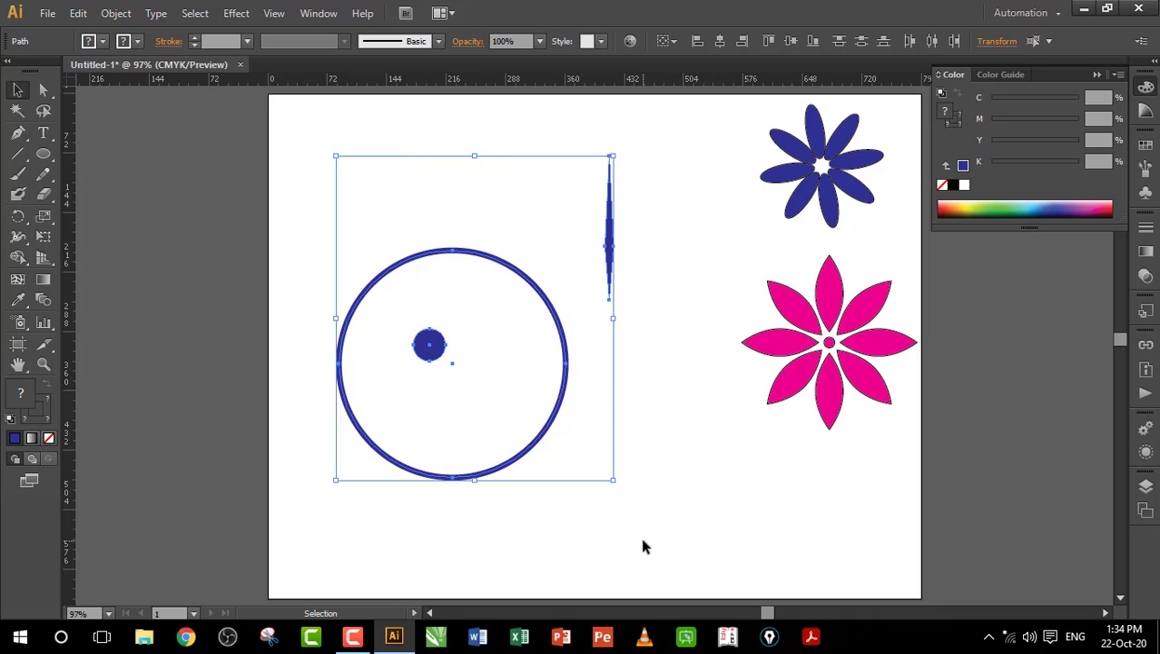
pyautogui.click(720, 43)
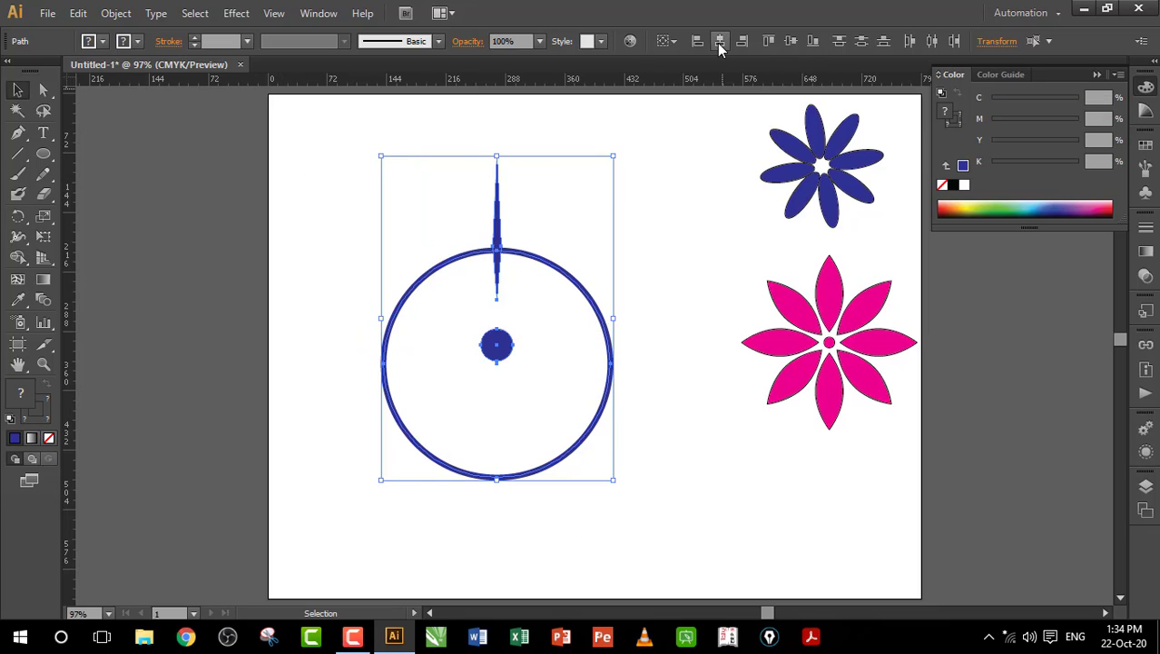
pyautogui.click(790, 42)
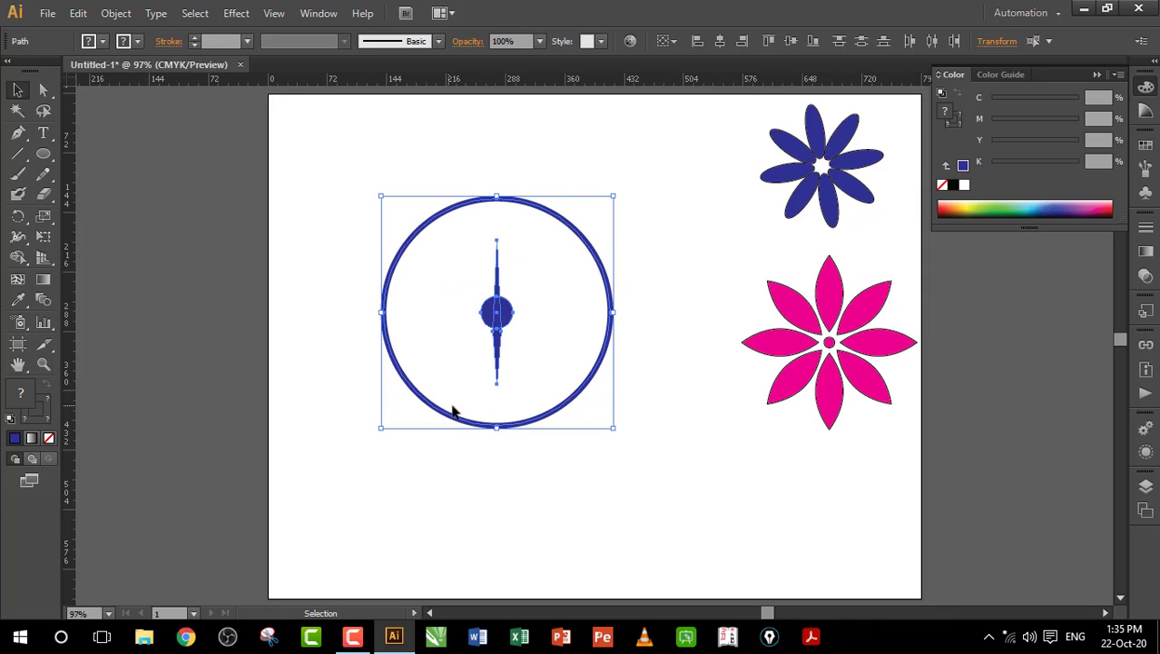
pyautogui.click(740, 238)
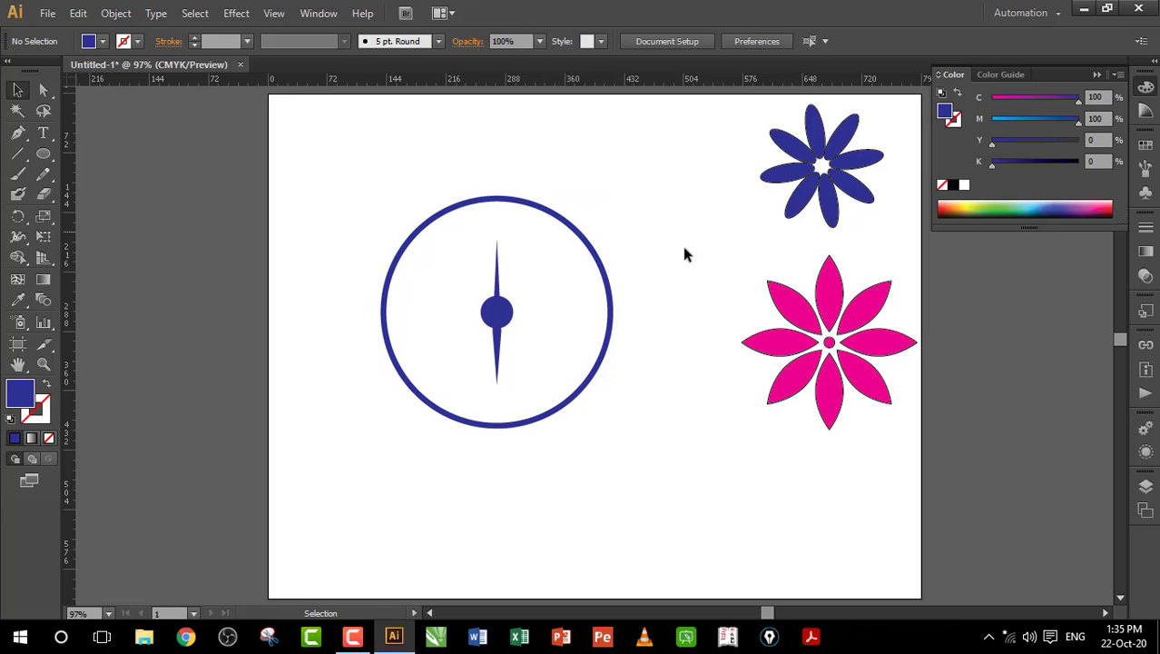
# Step: Move the needle up so its tip pokes above the ring
pyautogui.click(500, 285)
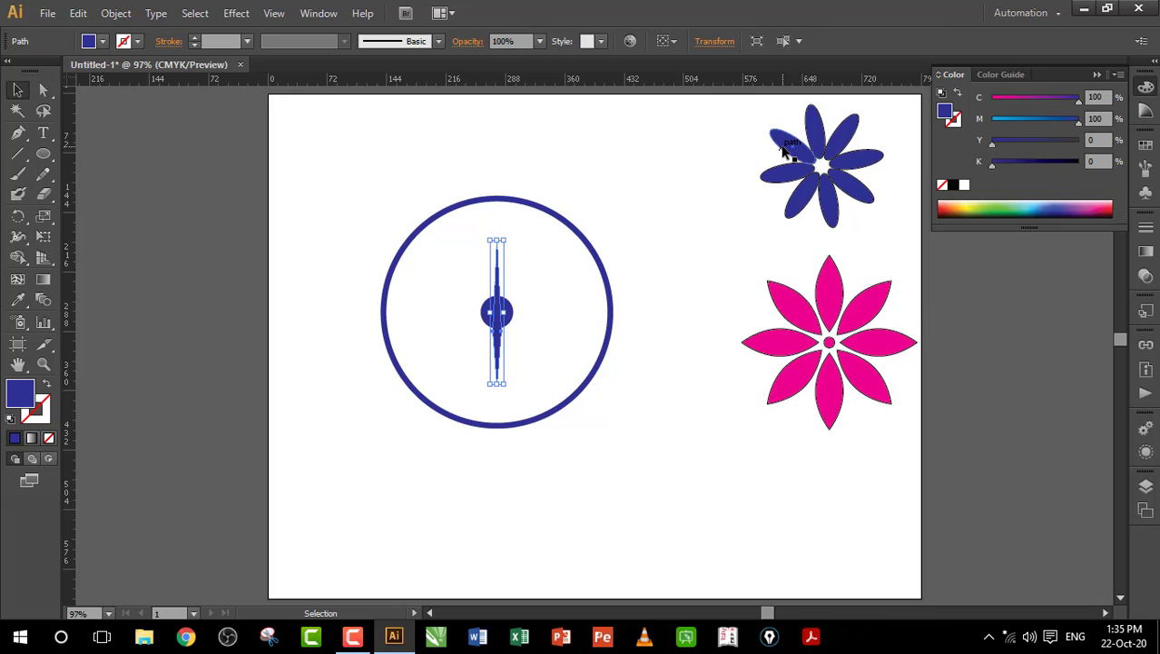
pyautogui.moveTo(497, 345); pyautogui.dragTo(498, 252)
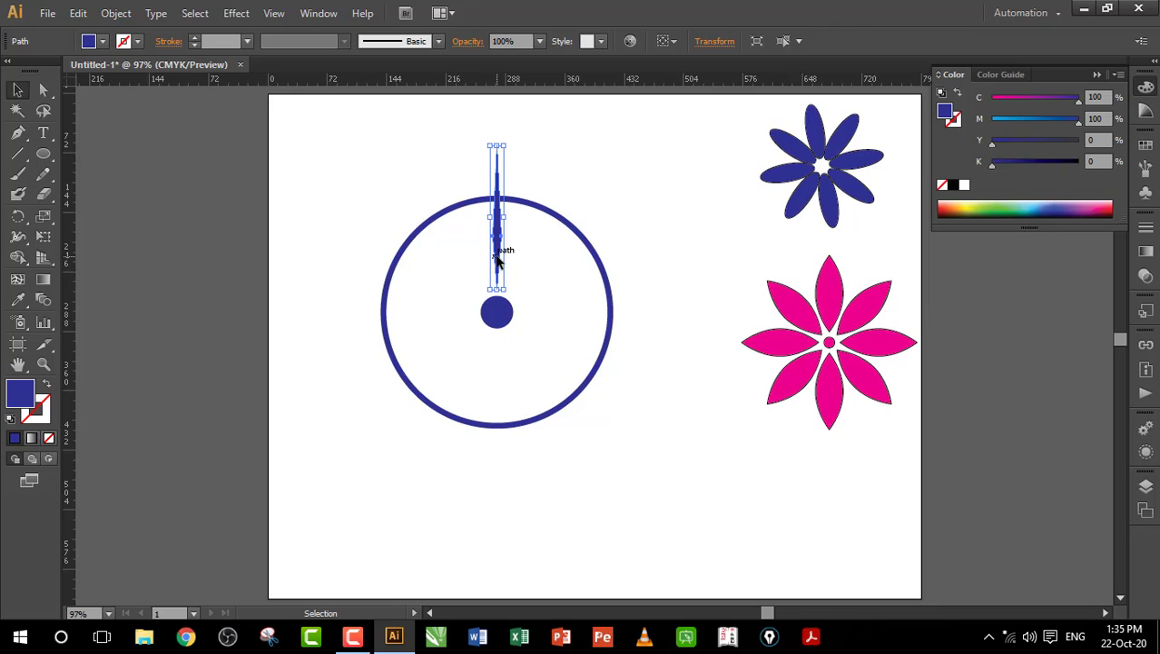
pyautogui.click(474, 322)
pyautogui.click(499, 314)
pyautogui.click(499, 247)
pyautogui.click(552, 243)
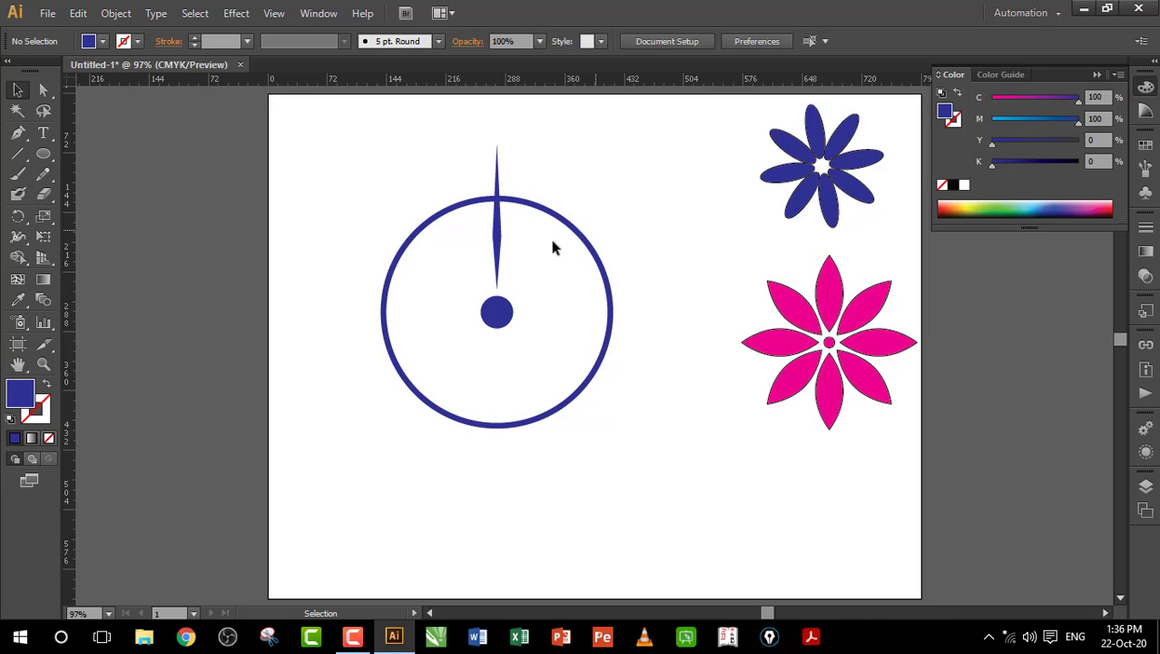
pyautogui.click(498, 238)
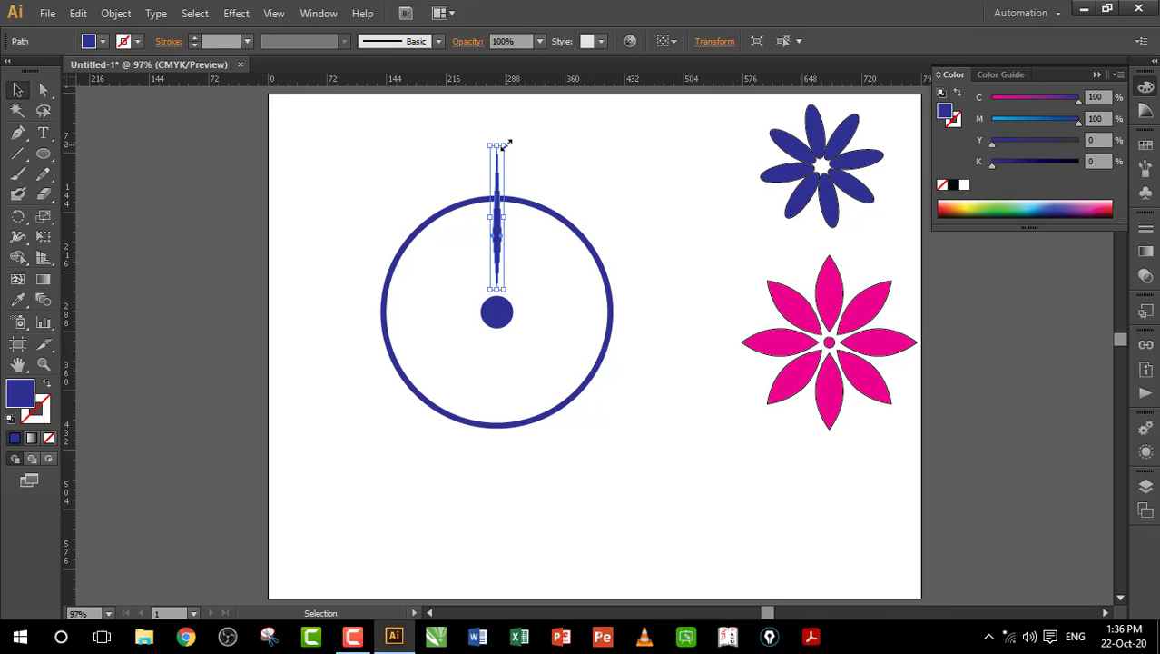
# Step: Scale the needle thinner and shorter so it sits inside the ring, then fit the artboard in view
pyautogui.press('z')
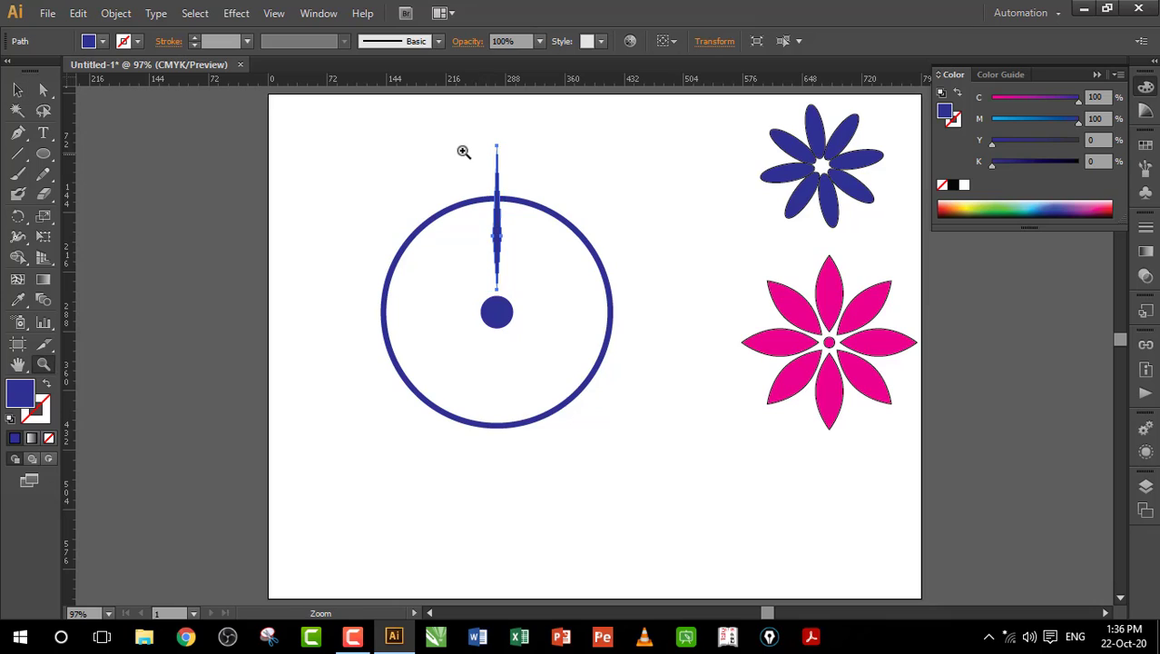
pyautogui.moveTo(459, 136); pyautogui.dragTo(537, 263)
pyautogui.press('v')
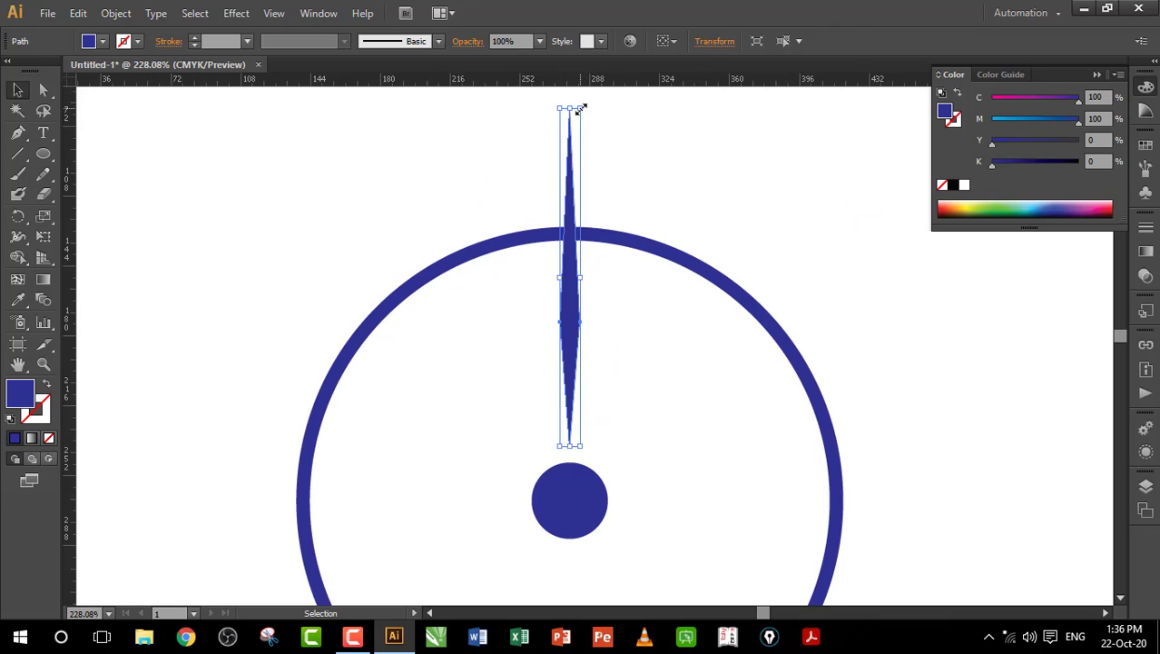
pyautogui.moveTo(581, 109); pyautogui.dragTo(569, 257)
pyautogui.click(715, 188)
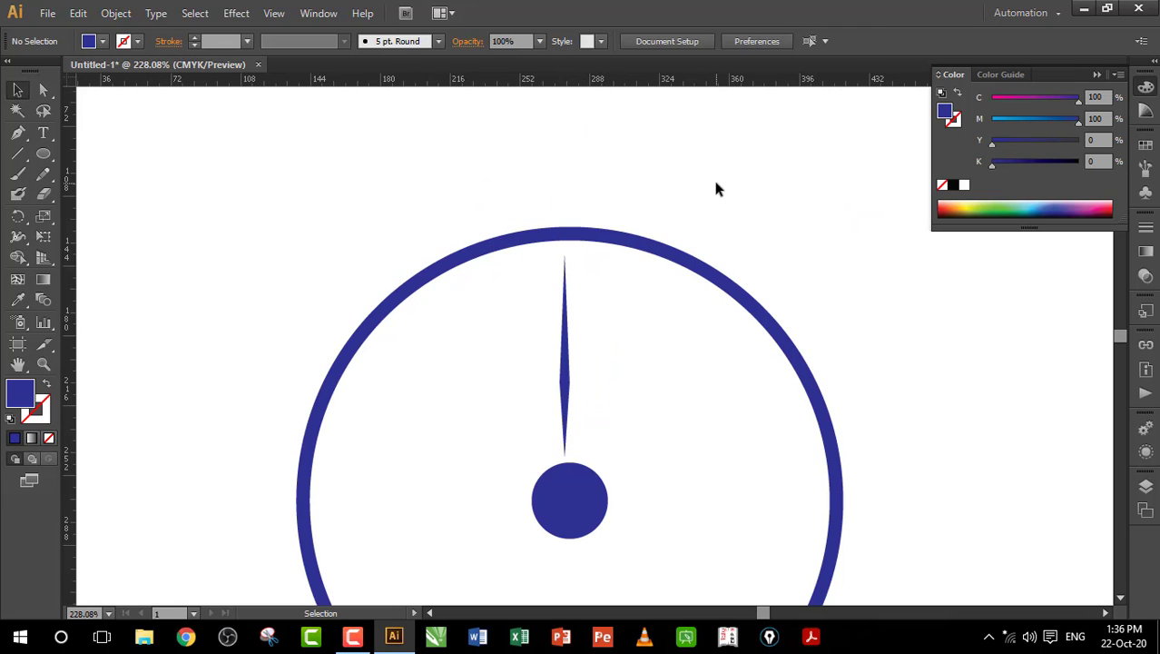
pyautogui.hotkey('ctrl', '0')
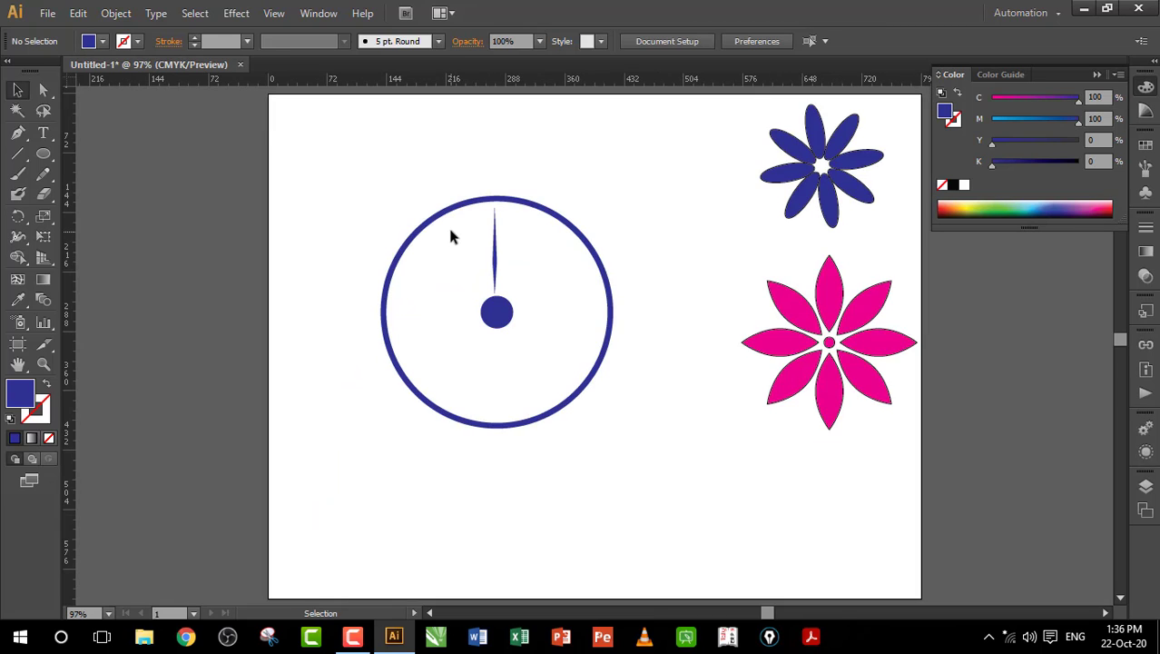
# Step: Horizontally centre the needle over the small blue dot, then reselect the needle
pyautogui.click(527, 210)
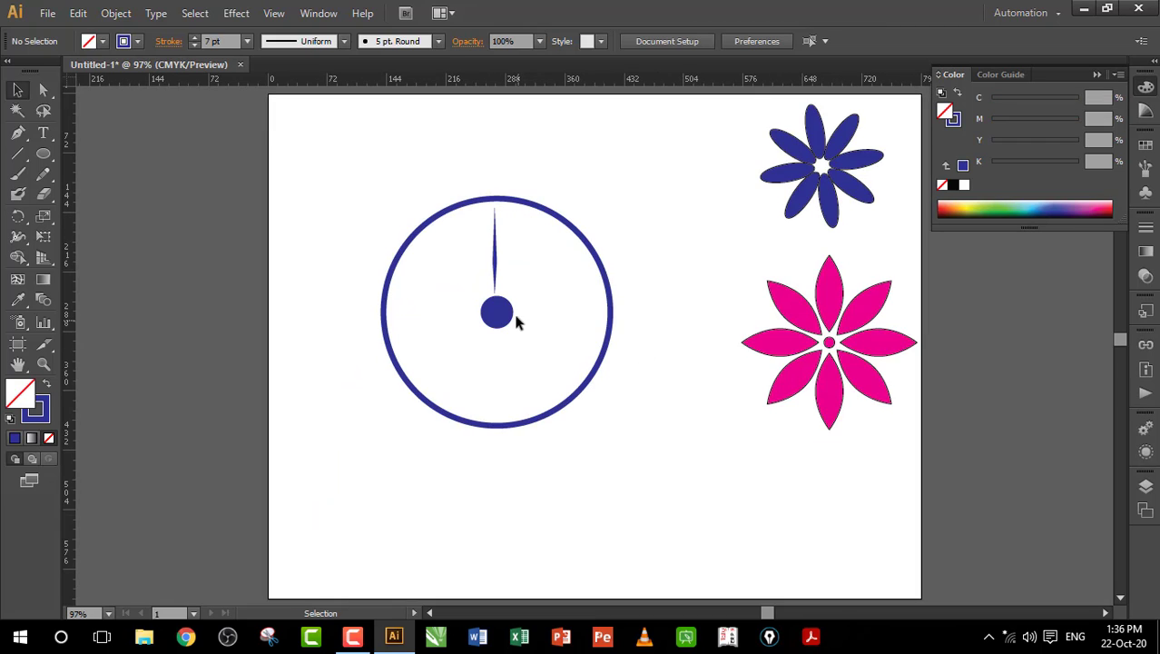
pyautogui.click(508, 322)
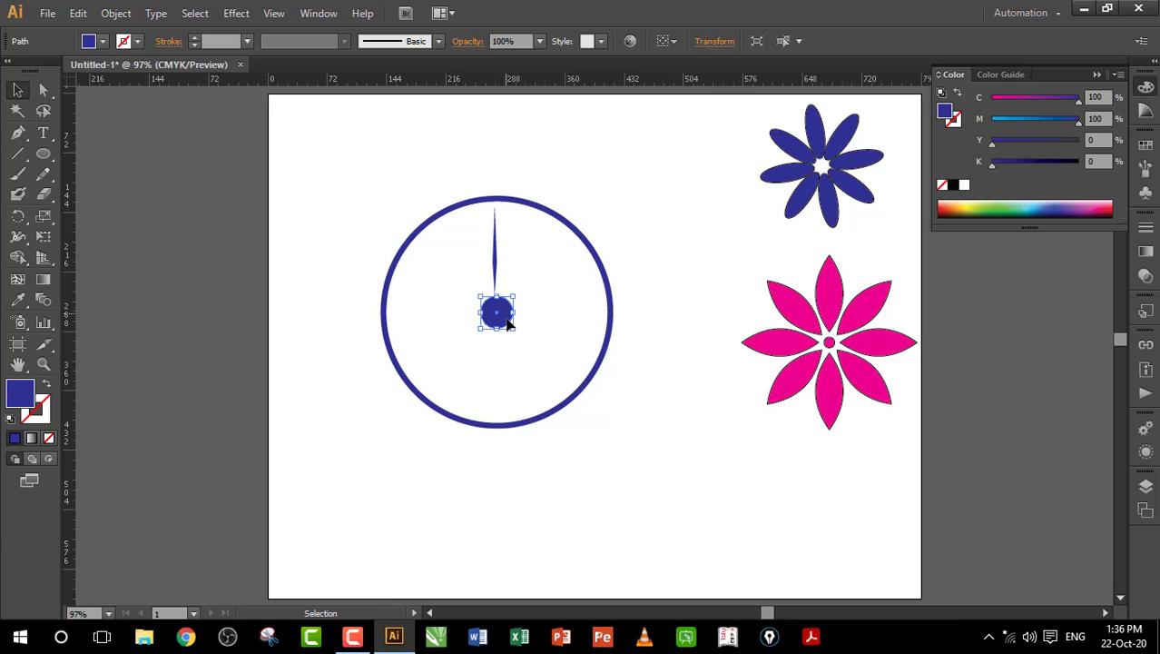
pyautogui.keyDown('shift'); pyautogui.click(495, 262); pyautogui.keyUp('shift')
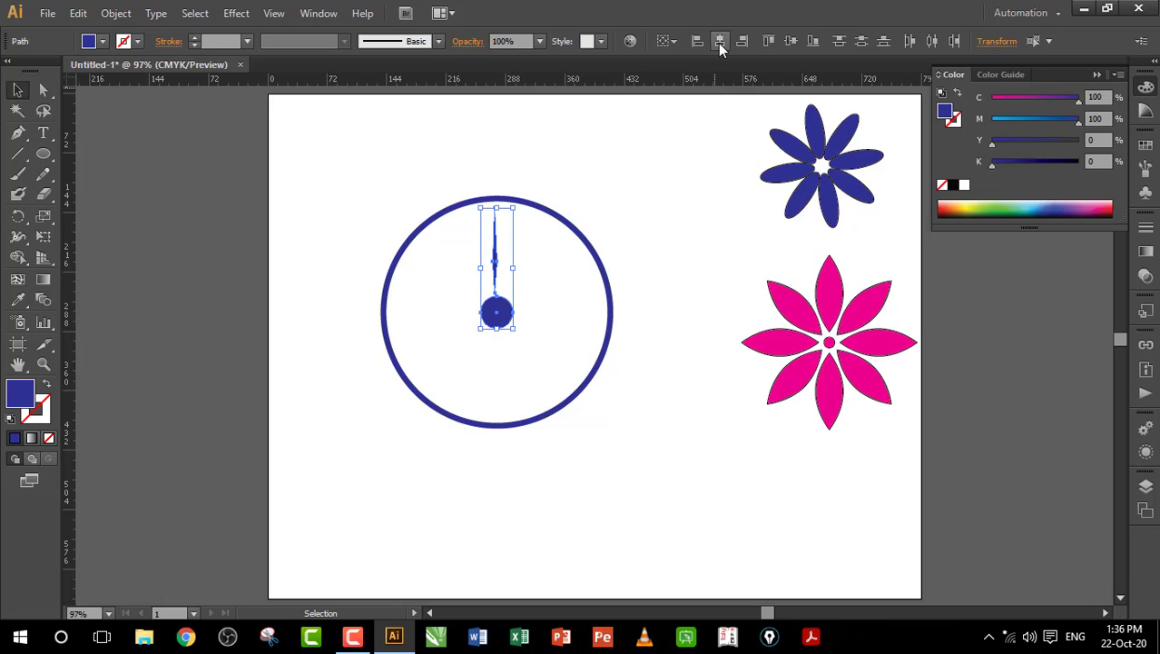
pyautogui.click(720, 41)
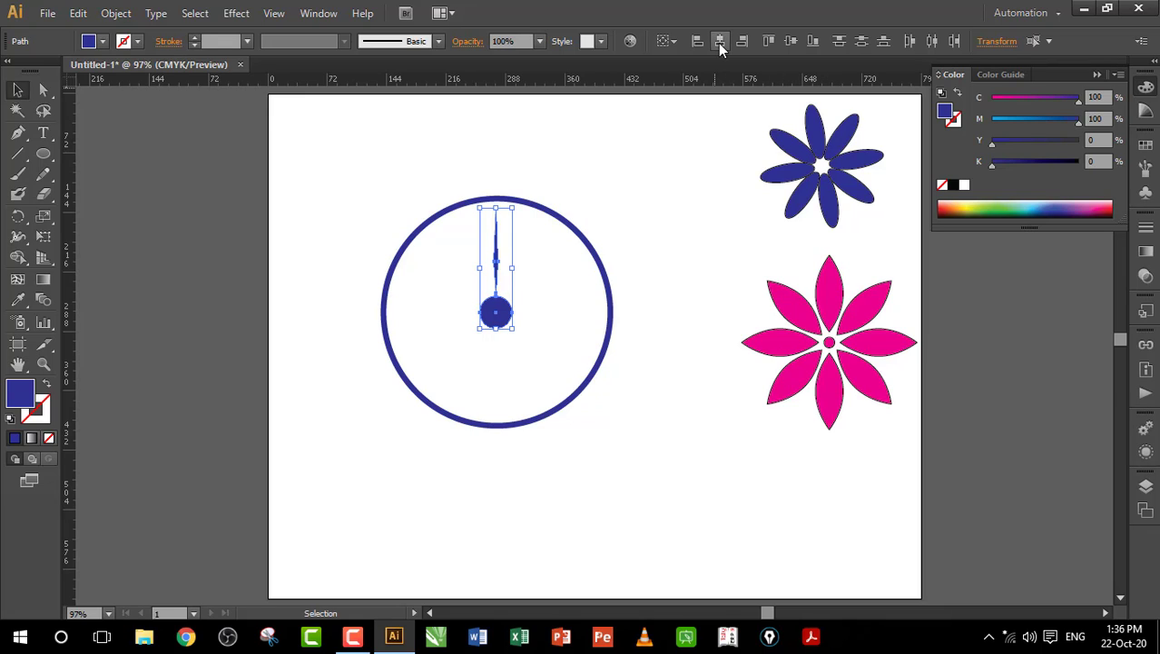
pyautogui.click(600, 163)
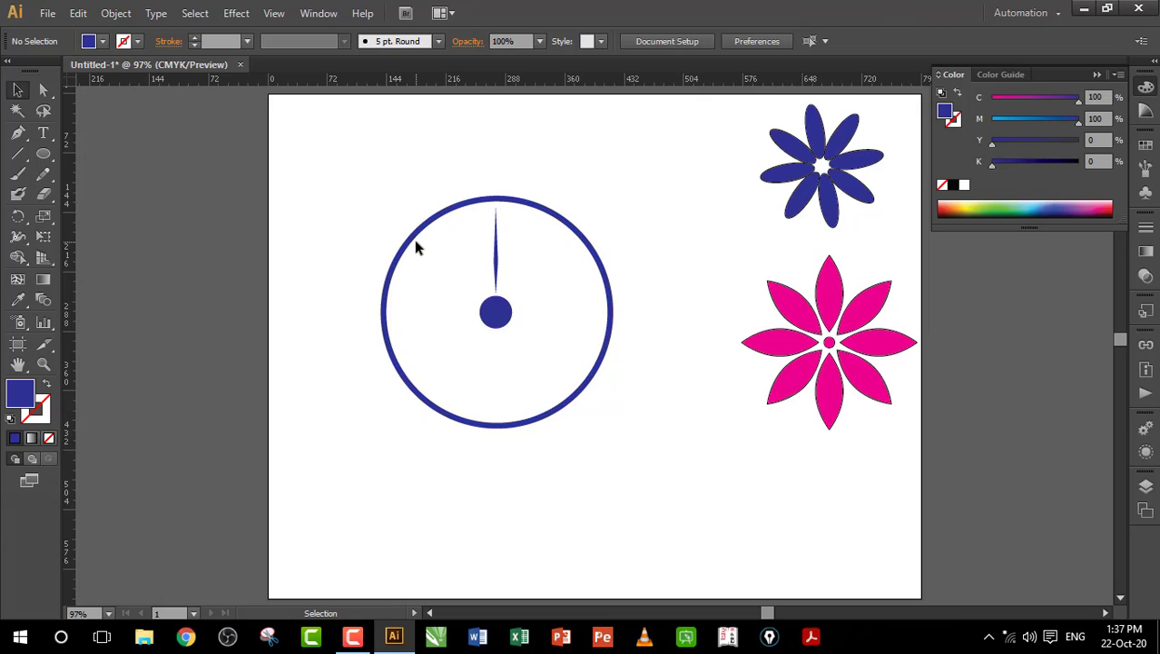
pyautogui.click(496, 256)
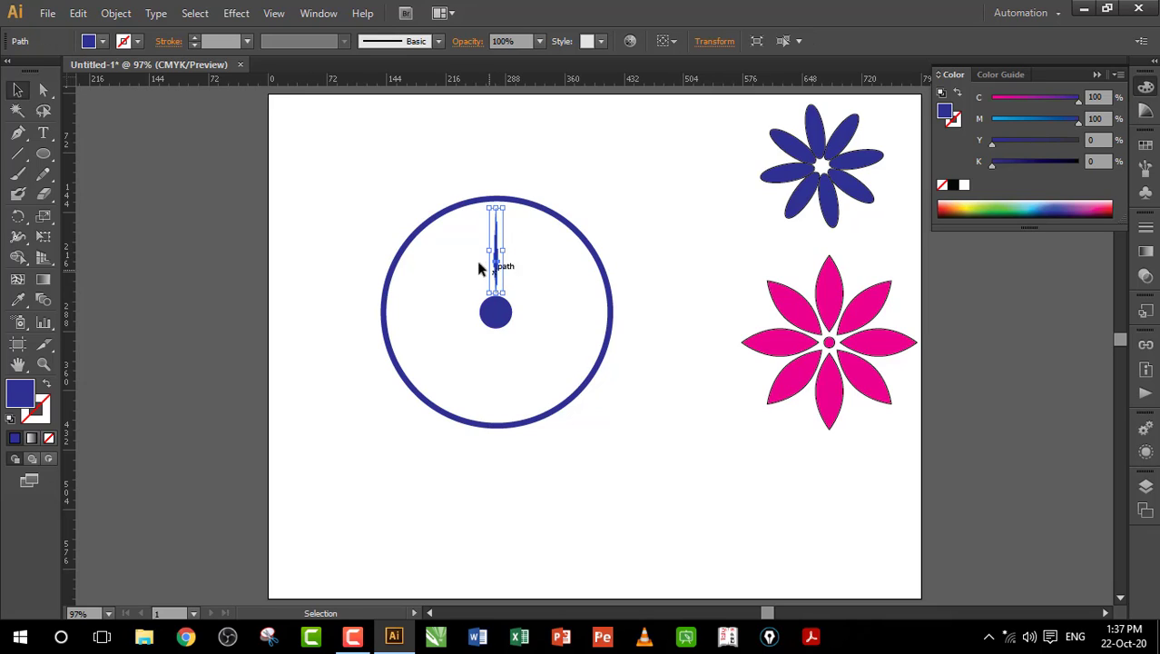
pyautogui.click(18, 216)
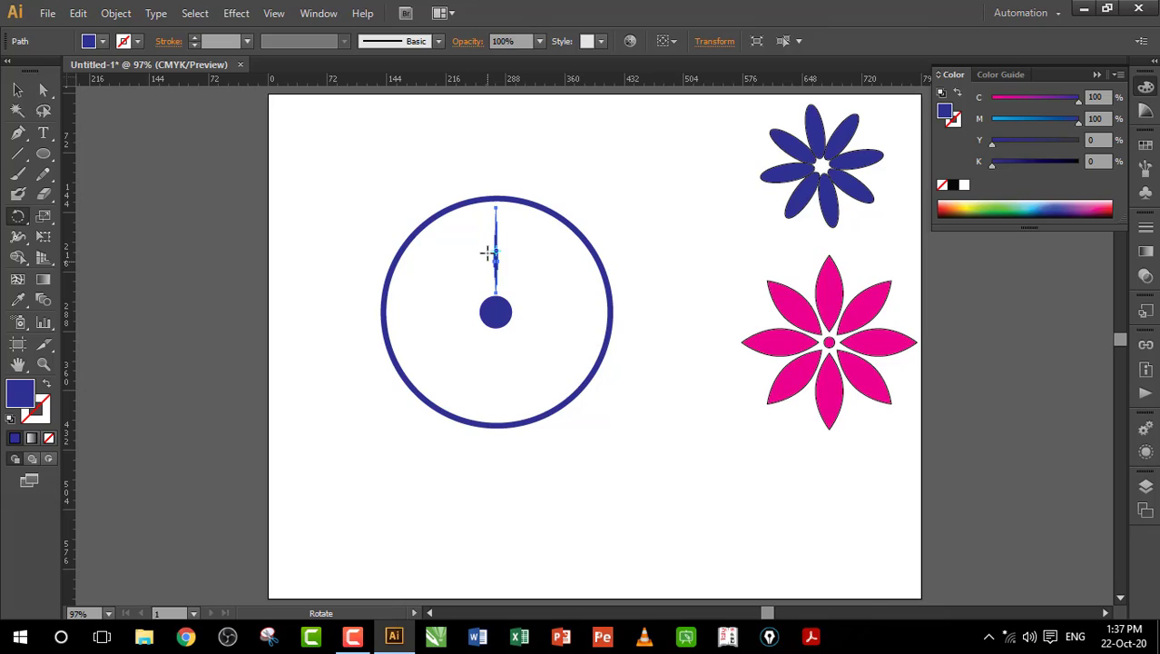
pyautogui.click(496, 313)
pyautogui.moveTo(495, 247); pyautogui.dragTo(512, 260)
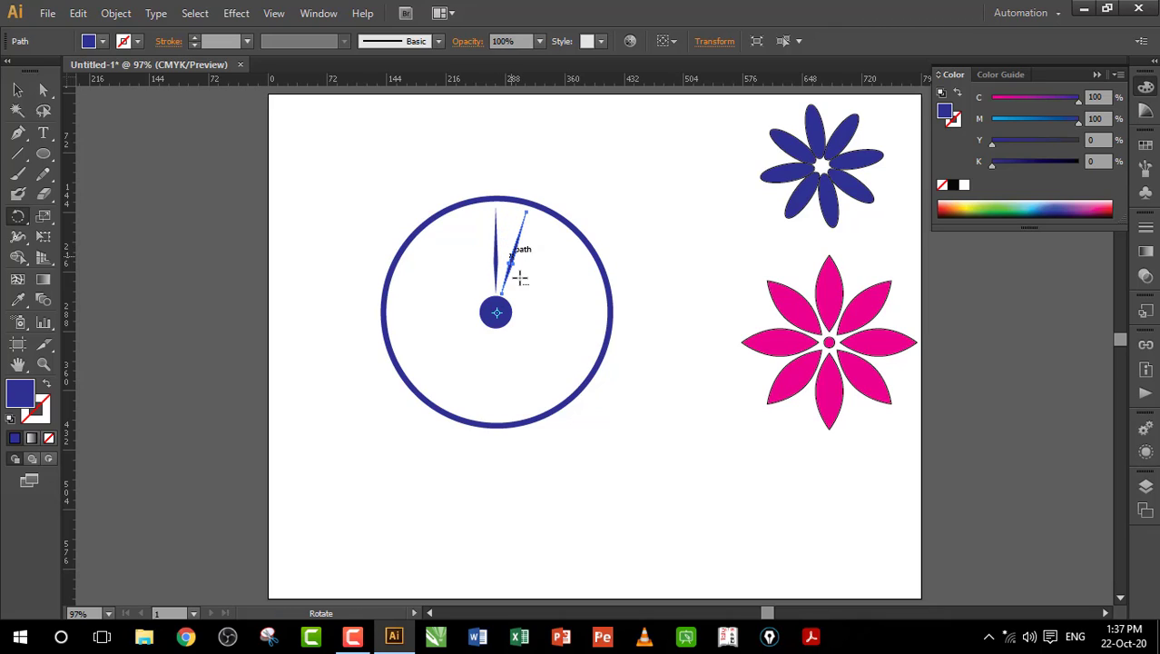
pyautogui.press('v')
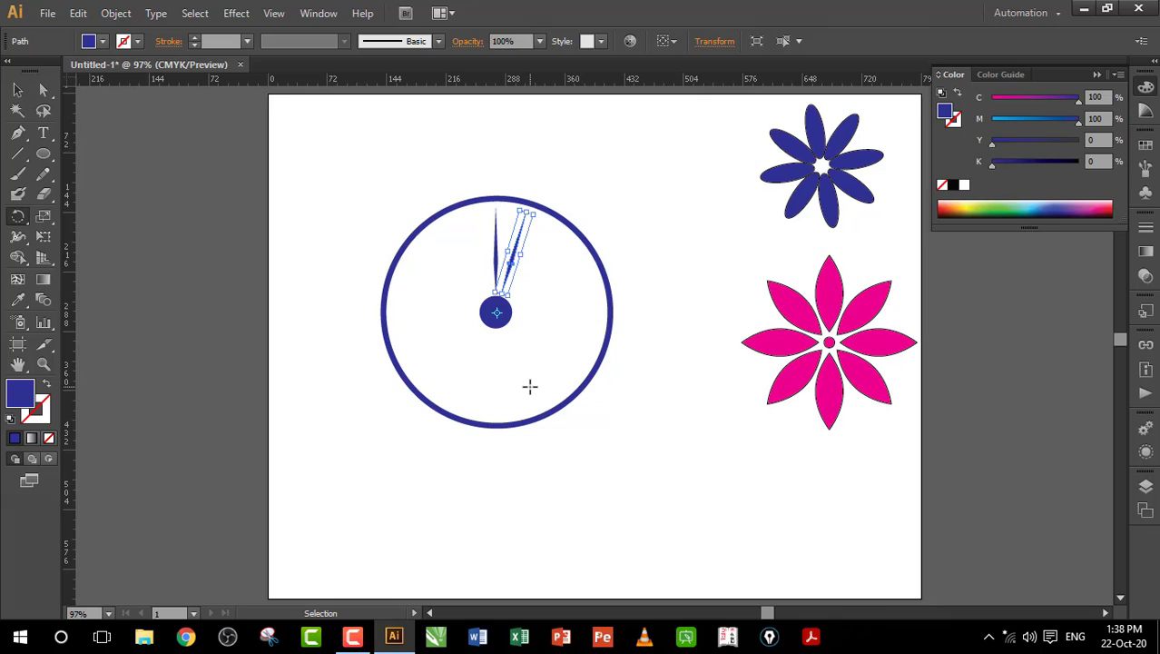
pyautogui.hotkey('ctrl', 'd')
pyautogui.hotkey('ctrl', 'd')
pyautogui.hotkey('ctrl', 'd')
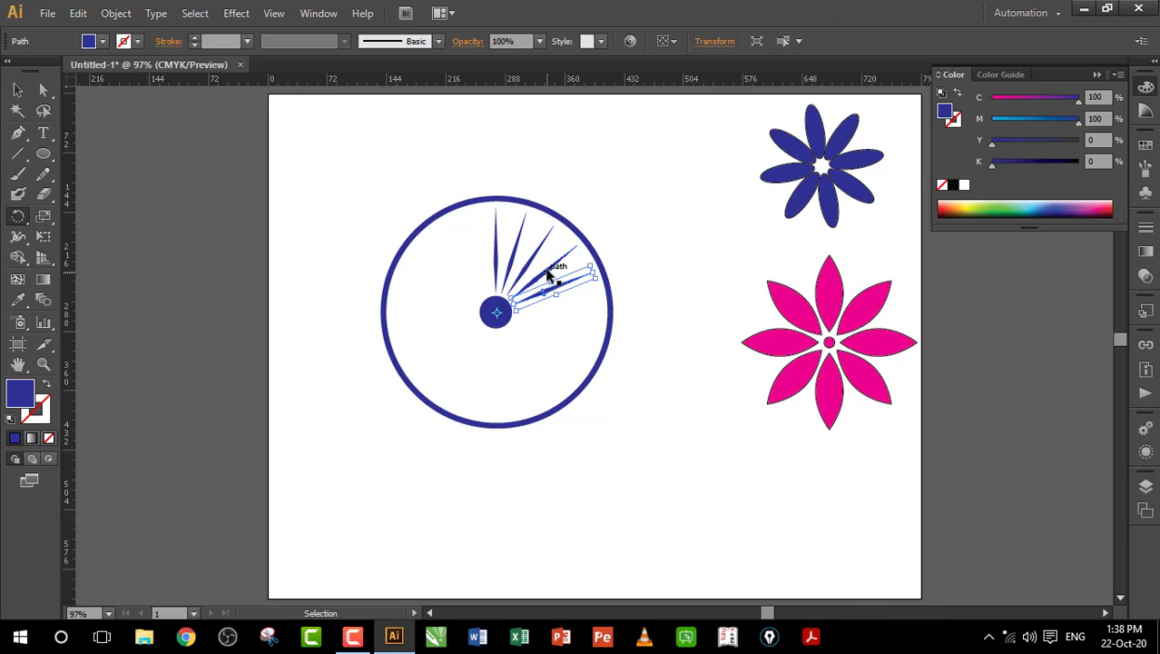
pyautogui.hotkey('ctrl', 'd')
pyautogui.hotkey('ctrl', 'd')
pyautogui.hotkey('ctrl', 'd')
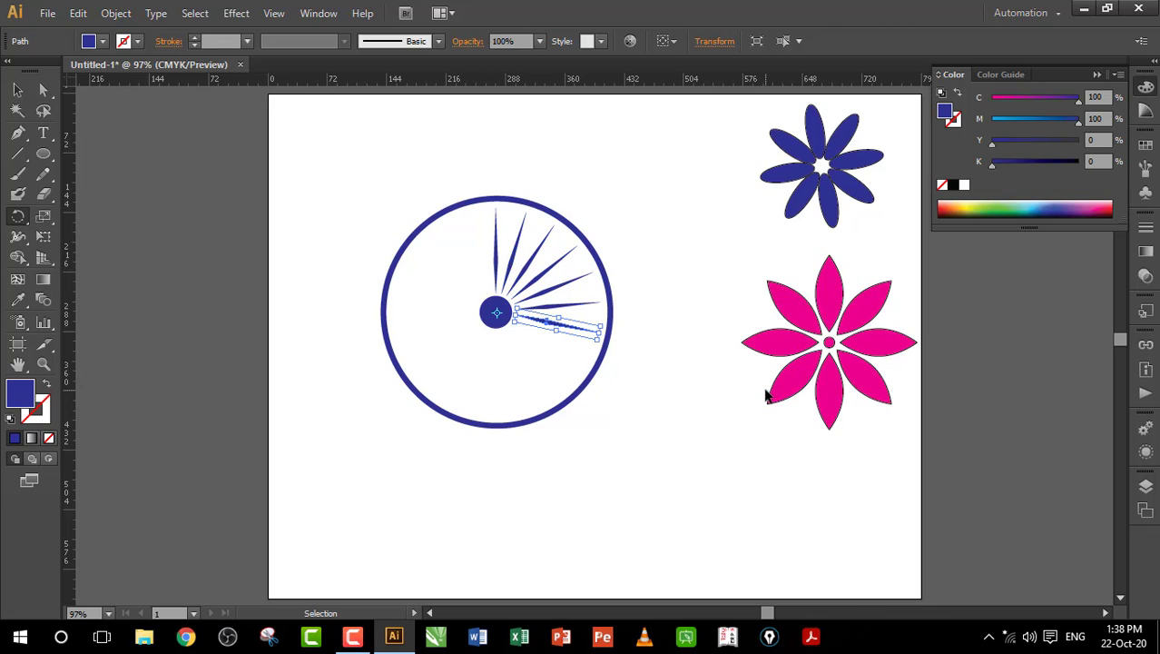
pyautogui.hotkey('ctrl', 'd')
pyautogui.hotkey('ctrl', 'd')
pyautogui.hotkey('ctrl', 'd')
pyautogui.hotkey('ctrl', 'd')
pyautogui.hotkey('ctrl', 'd')
pyautogui.hotkey('ctrl', 'd')
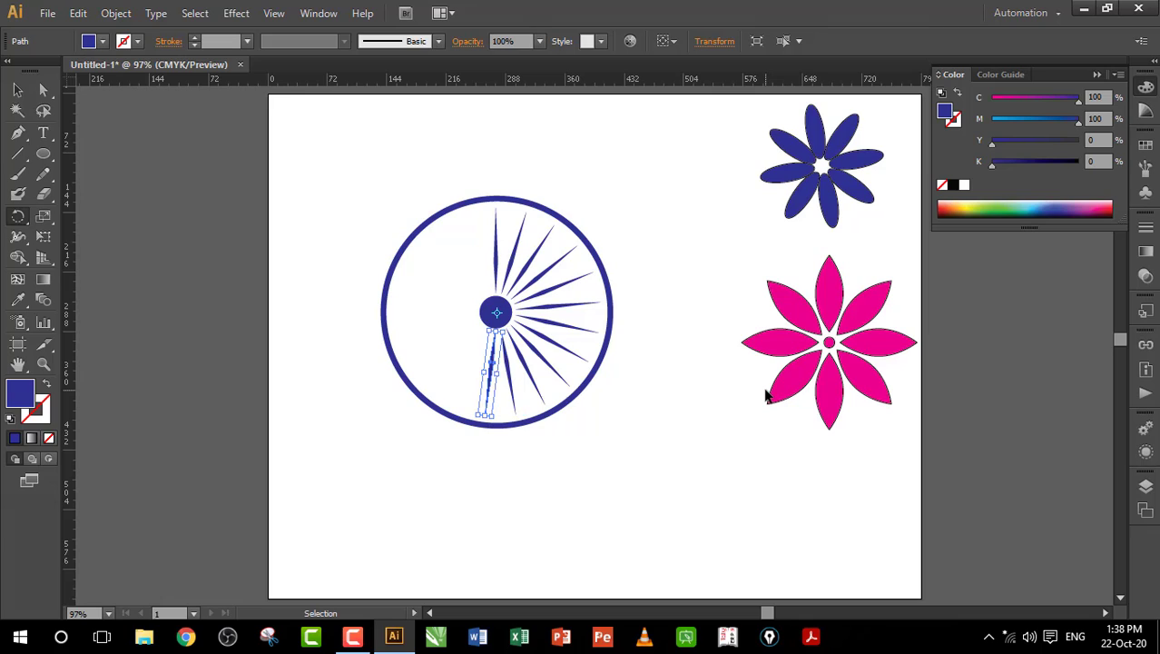
pyautogui.hotkey('ctrl', 'd')
pyautogui.hotkey('ctrl', 'd')
pyautogui.hotkey('ctrl', 'd')
pyautogui.hotkey('ctrl', 'd')
pyautogui.hotkey('ctrl', 'd')
pyautogui.hotkey('ctrl', 'd')
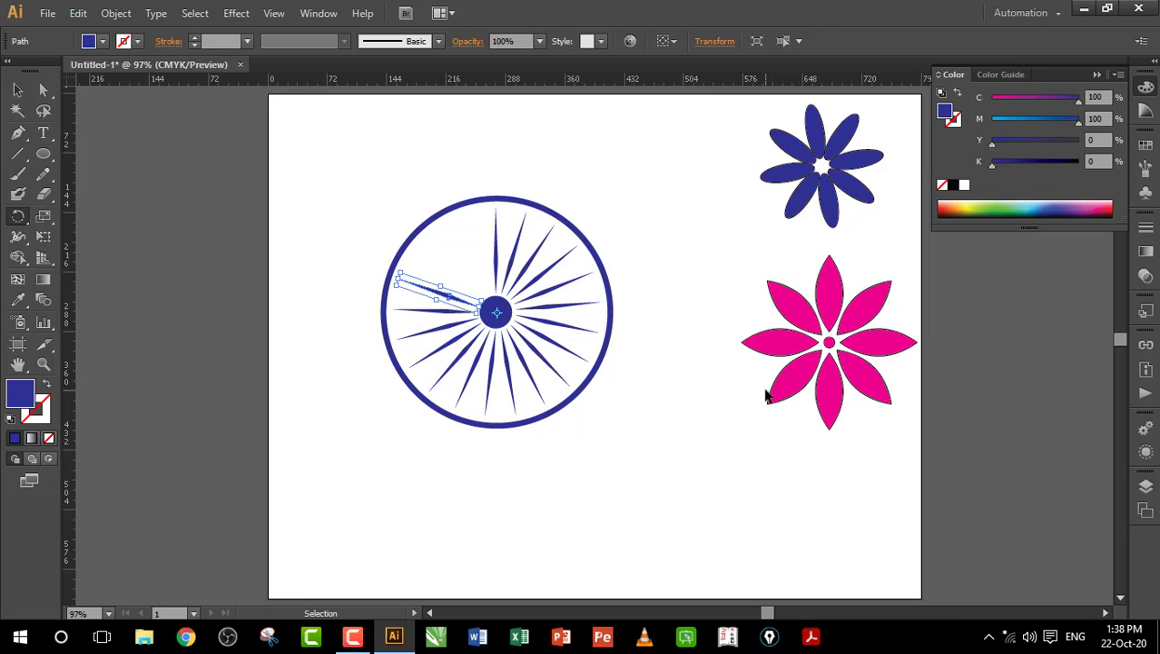
pyautogui.hotkey('ctrl', 'd')
pyautogui.hotkey('ctrl', 'd')
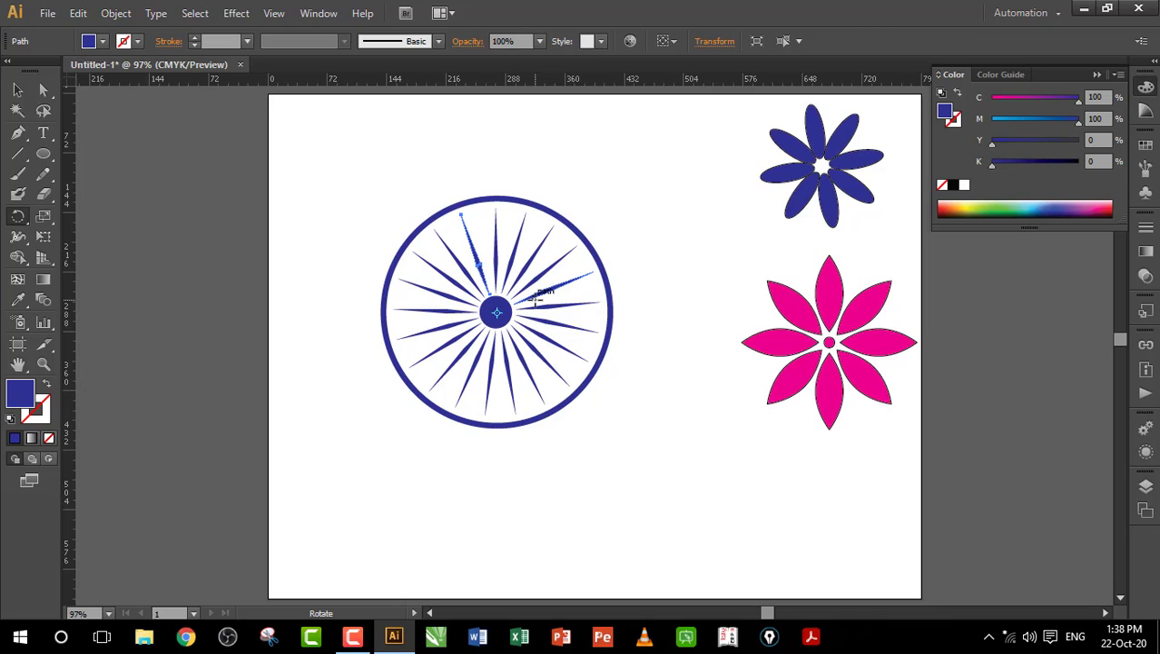
pyautogui.hotkey('ctrl', 'z')
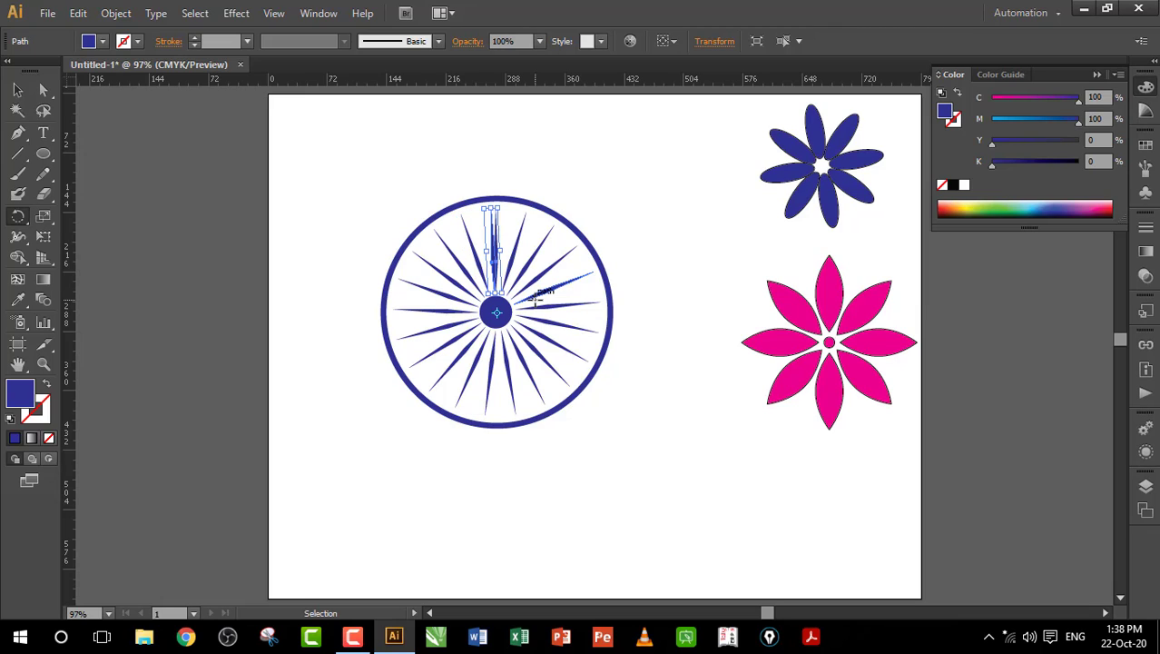
pyautogui.hotkey('ctrl', 'shift', 'z')
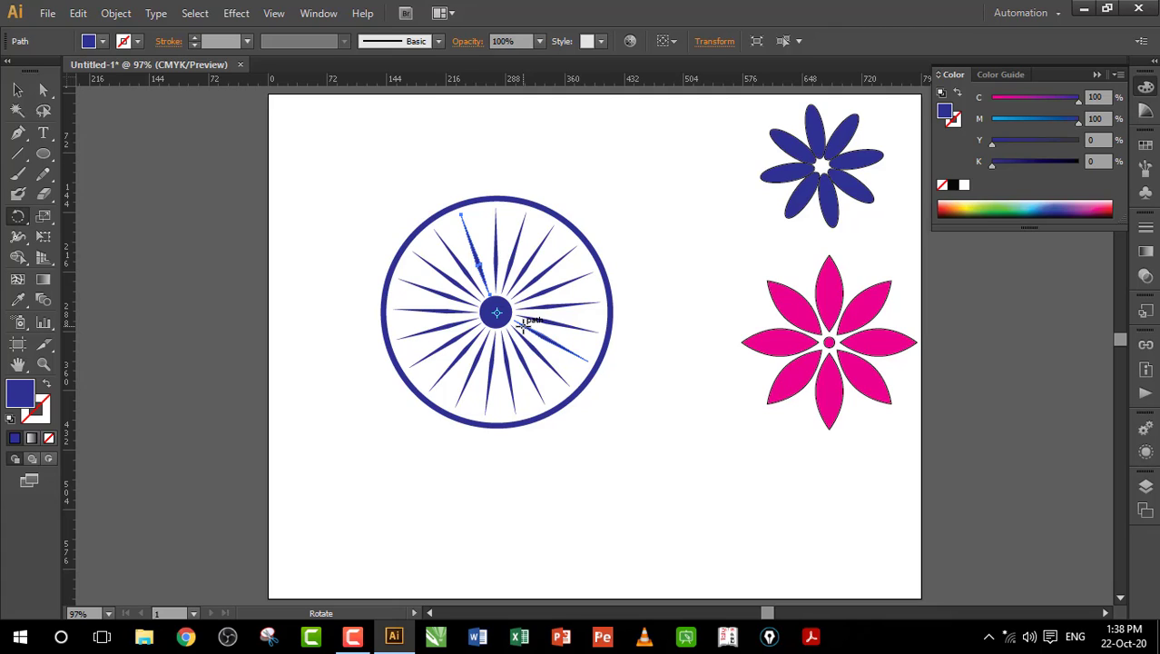
pyautogui.press('ctrl')
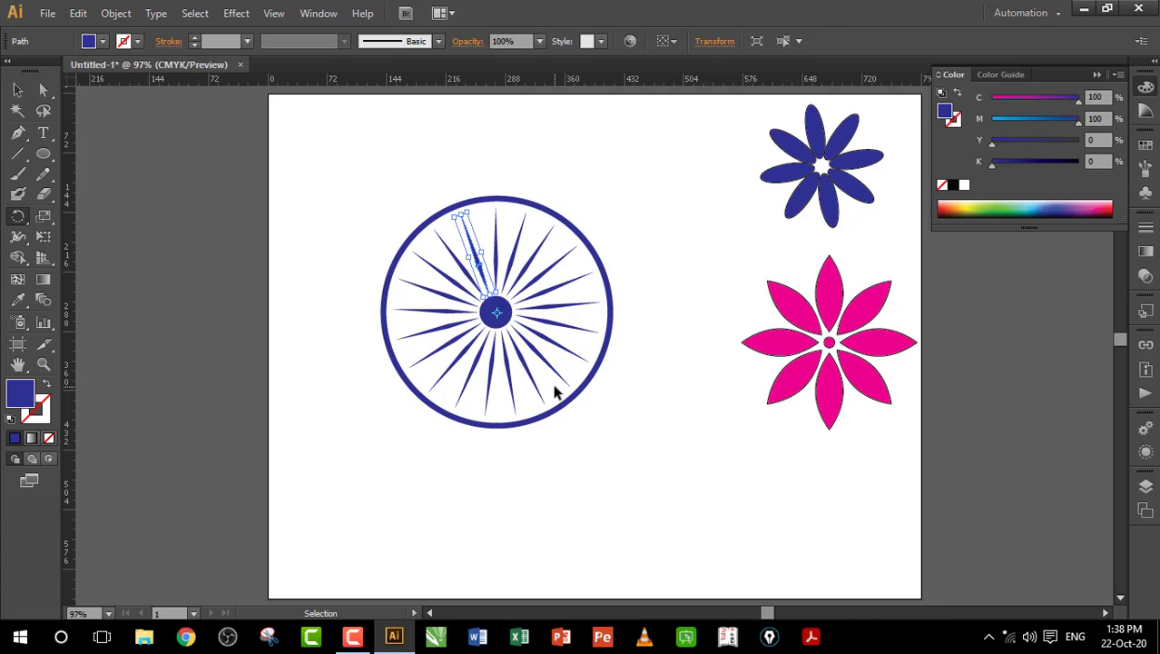
pyautogui.hotkey('ctrl', 'z')
pyautogui.hotkey('ctrl', 'z')
pyautogui.hotkey('ctrl', 'z')
pyautogui.hotkey('ctrl', 'z')
pyautogui.hotkey('ctrl', 'z')
pyautogui.hotkey('ctrl', 'z')
pyautogui.hotkey('ctrl', 'z')
pyautogui.hotkey('ctrl', 'z')
pyautogui.hotkey('ctrl', 'z')
pyautogui.hotkey('ctrl', 'z')
pyautogui.hotkey('ctrl', 'z')
pyautogui.hotkey('ctrl', 'z')
pyautogui.hotkey('ctrl', 'z')
pyautogui.hotkey('ctrl', 'z')
pyautogui.hotkey('ctrl', 'z')
pyautogui.hotkey('ctrl', 'z')
pyautogui.hotkey('ctrl', 'z')
pyautogui.hotkey('ctrl', 'z')
pyautogui.hotkey('ctrl', 'z')
pyautogui.hotkey('ctrl', 'z')
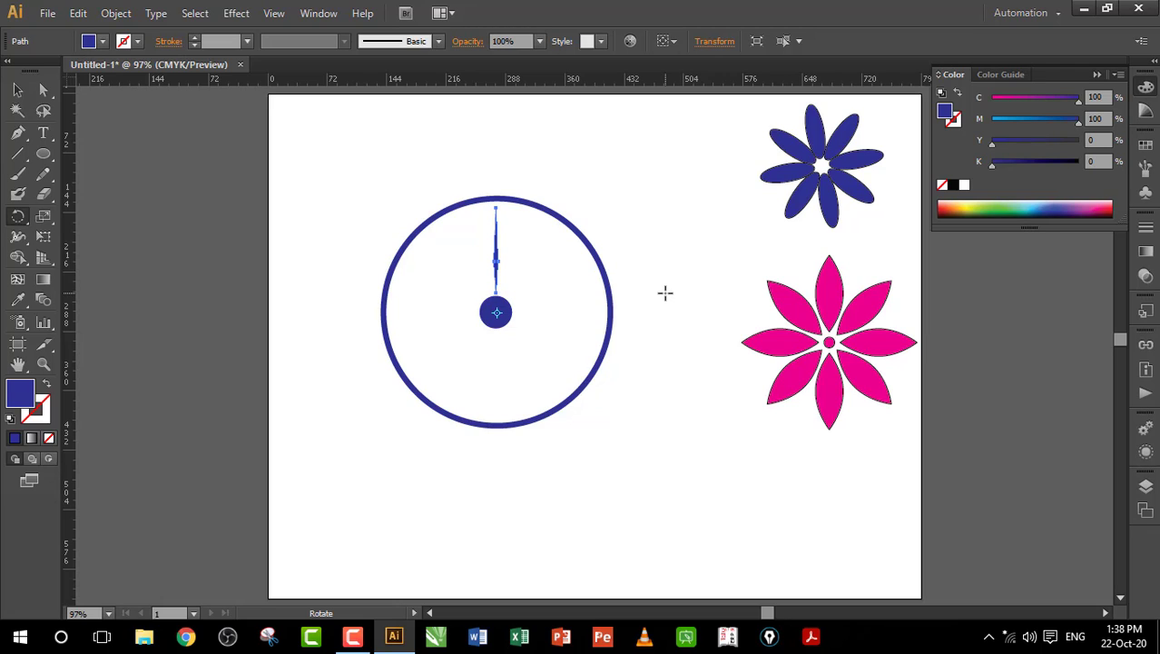
# Step: Launch Windows Calculator by running calc from the Run prompt
pyautogui.press('super+r')
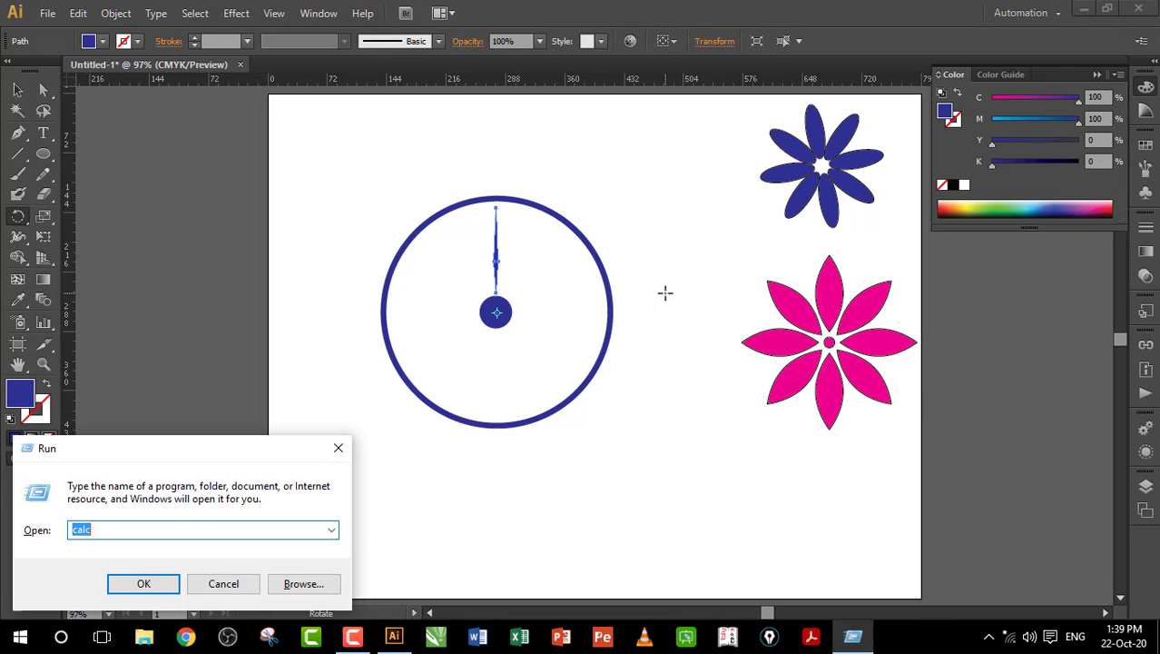
pyautogui.write('calc')
pyautogui.press('Return')
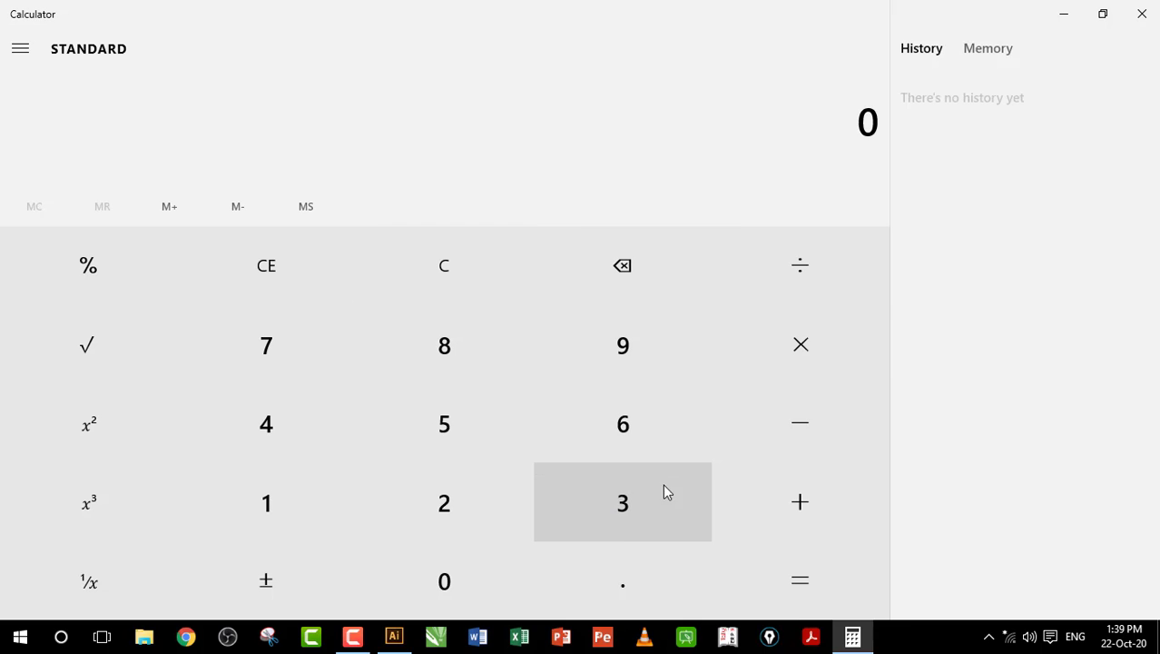
# Step: Calculate 360 ÷ 24 = 15, then return to Illustrator
pyautogui.click(632, 509)
pyautogui.click(625, 454)
pyautogui.click(442, 586)
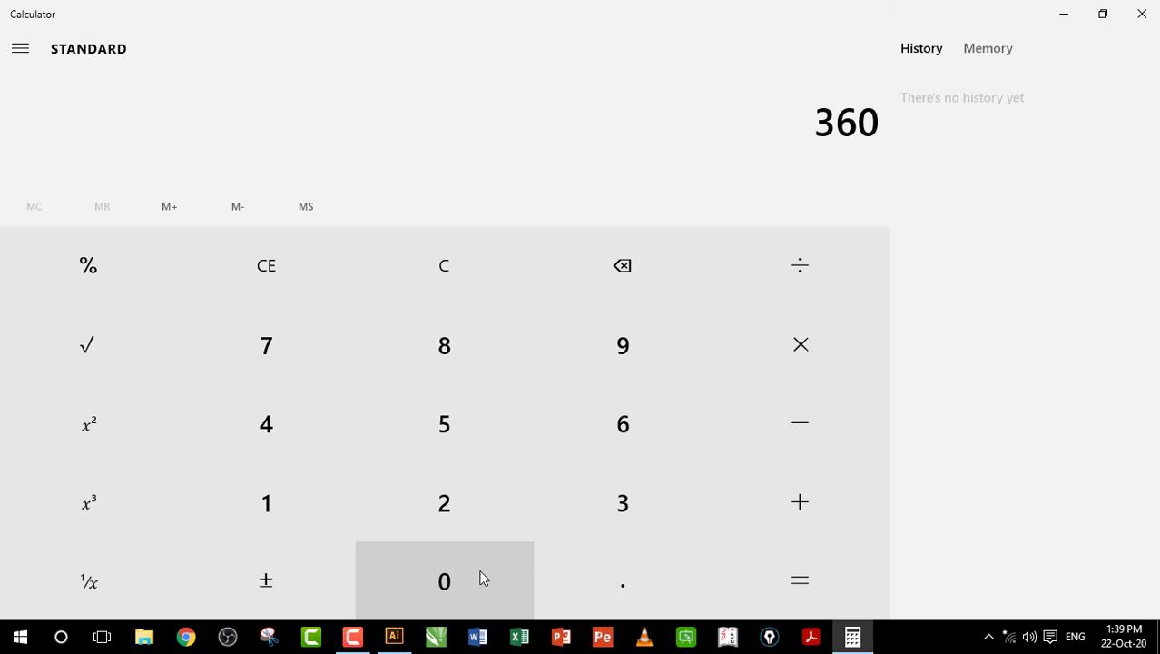
pyautogui.click(806, 270)
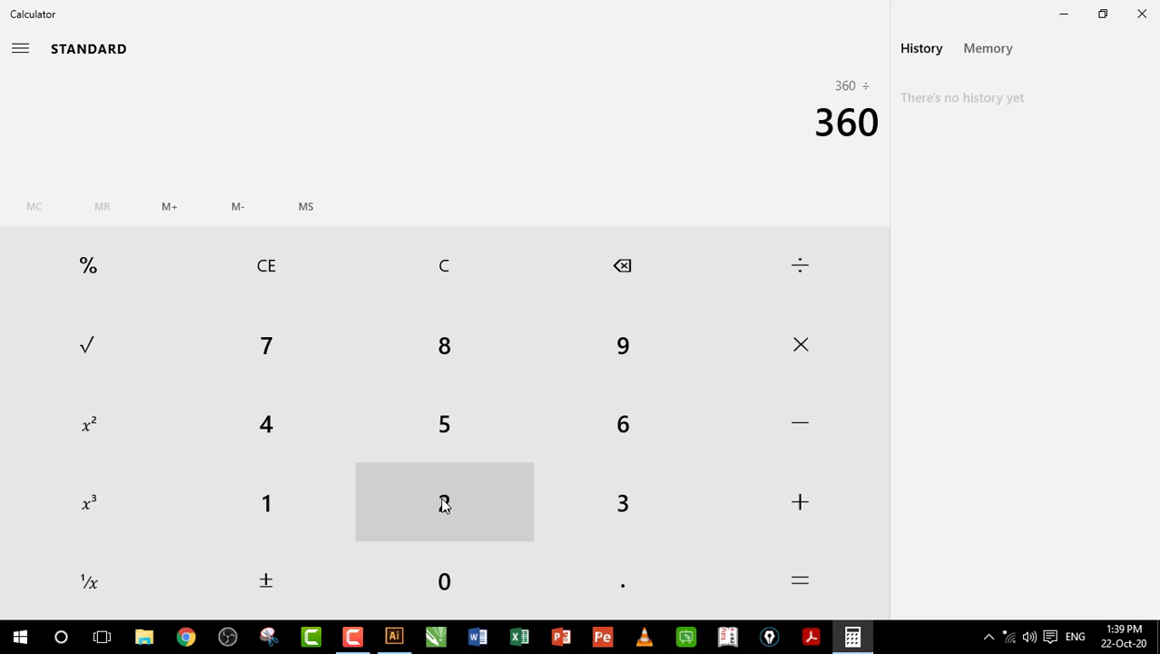
pyautogui.click(443, 491)
pyautogui.click(268, 435)
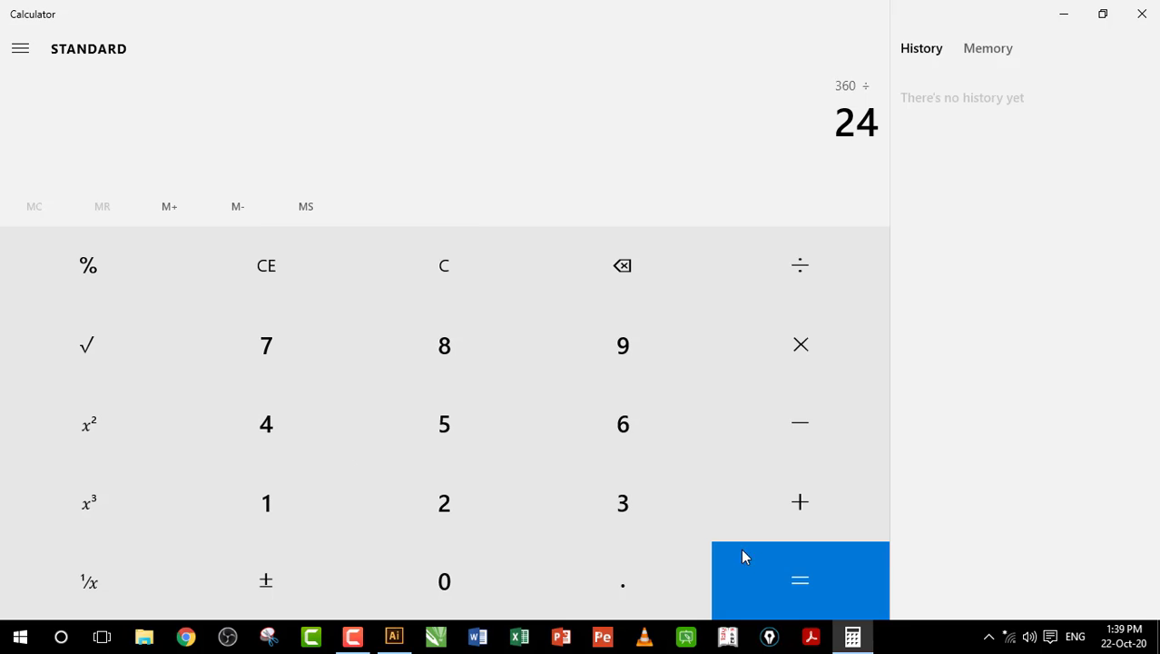
pyautogui.click(799, 581)
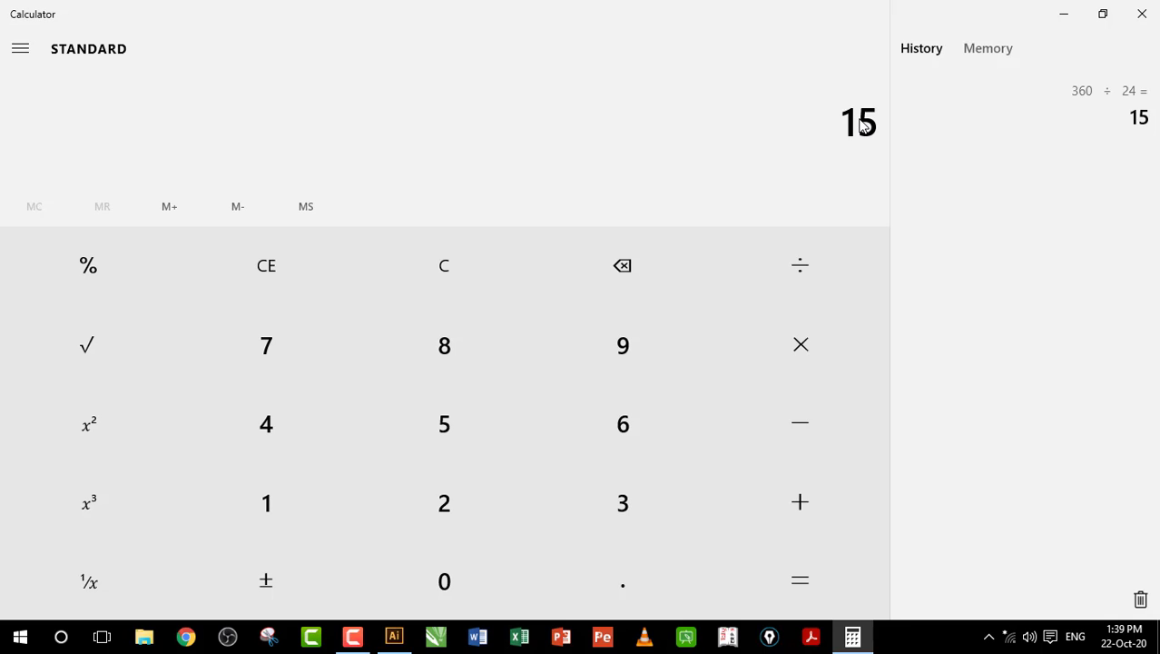
pyautogui.click(397, 641)
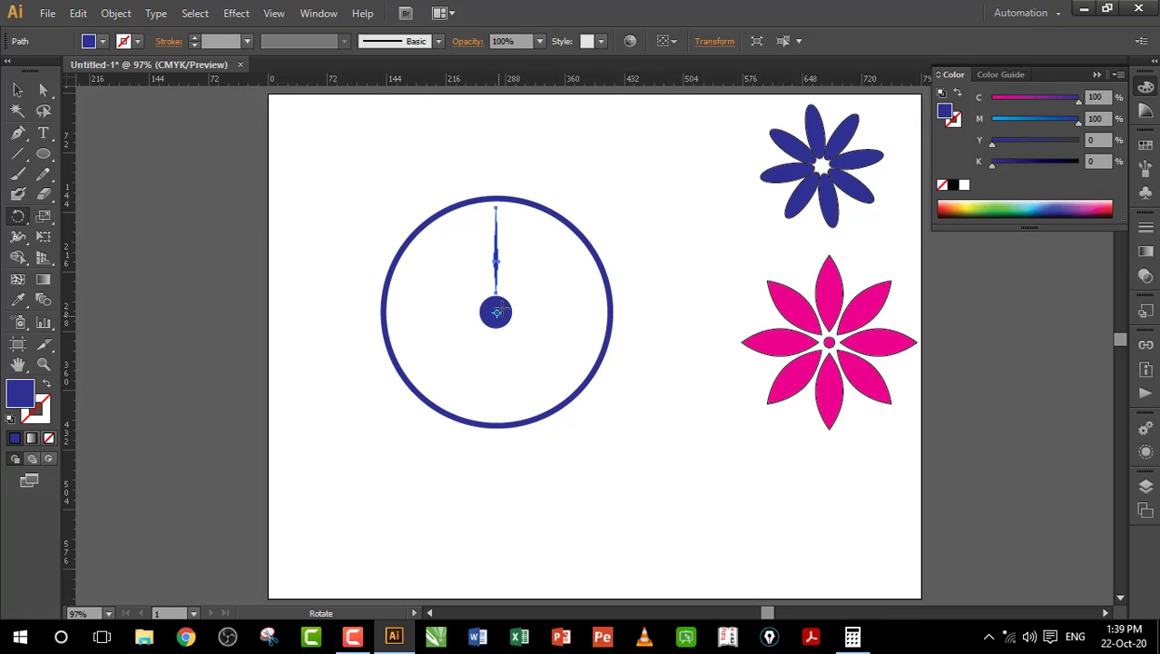
# Step: Rotate-copy the needle 15° around the hub centre and repeat it to make 24 spokes
pyautogui.moveTo(498, 244); pyautogui.dragTo(505, 271)
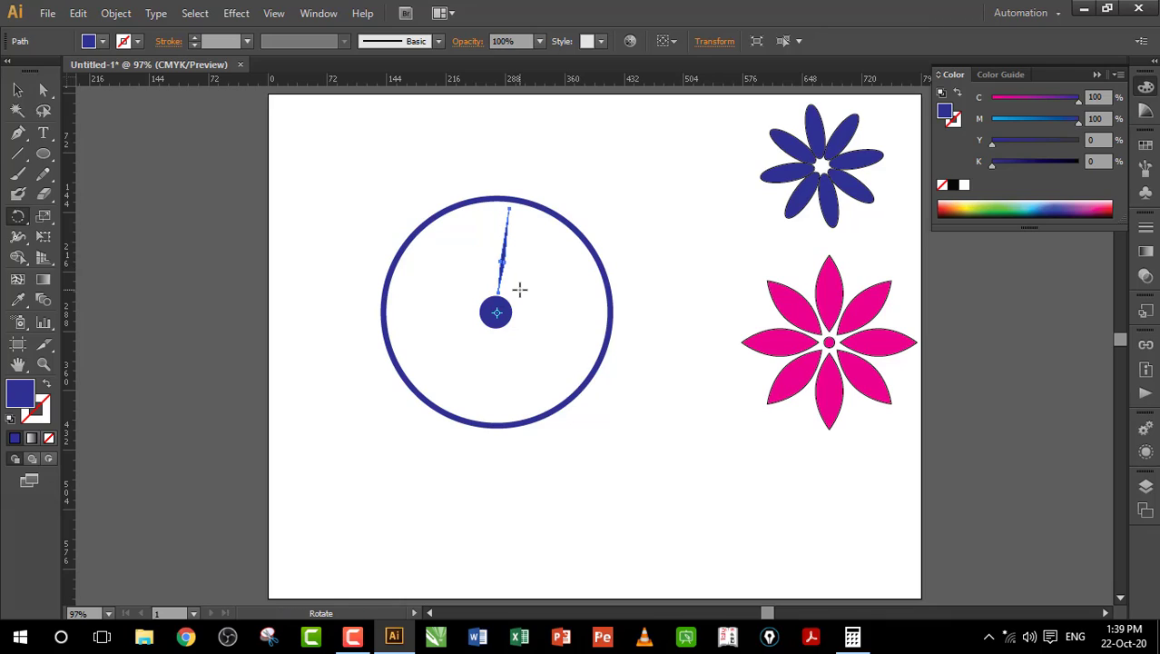
pyautogui.hotkey('ctrl', 'z')
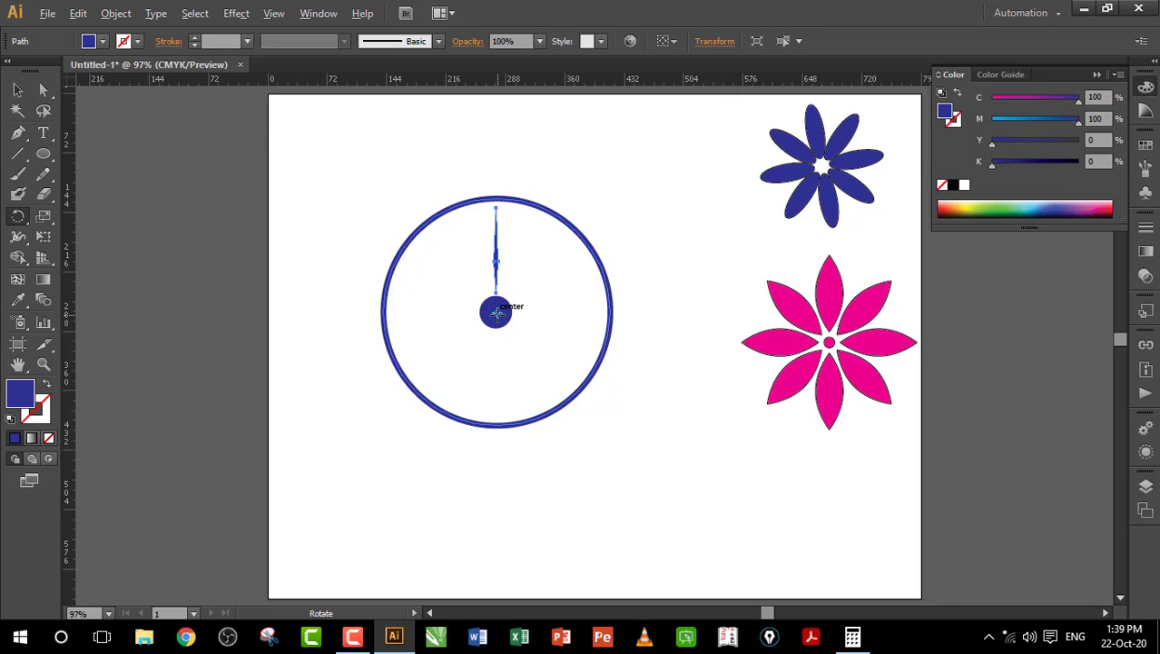
pyautogui.keyDown('alt'); pyautogui.click(497, 313); pyautogui.keyUp('alt')
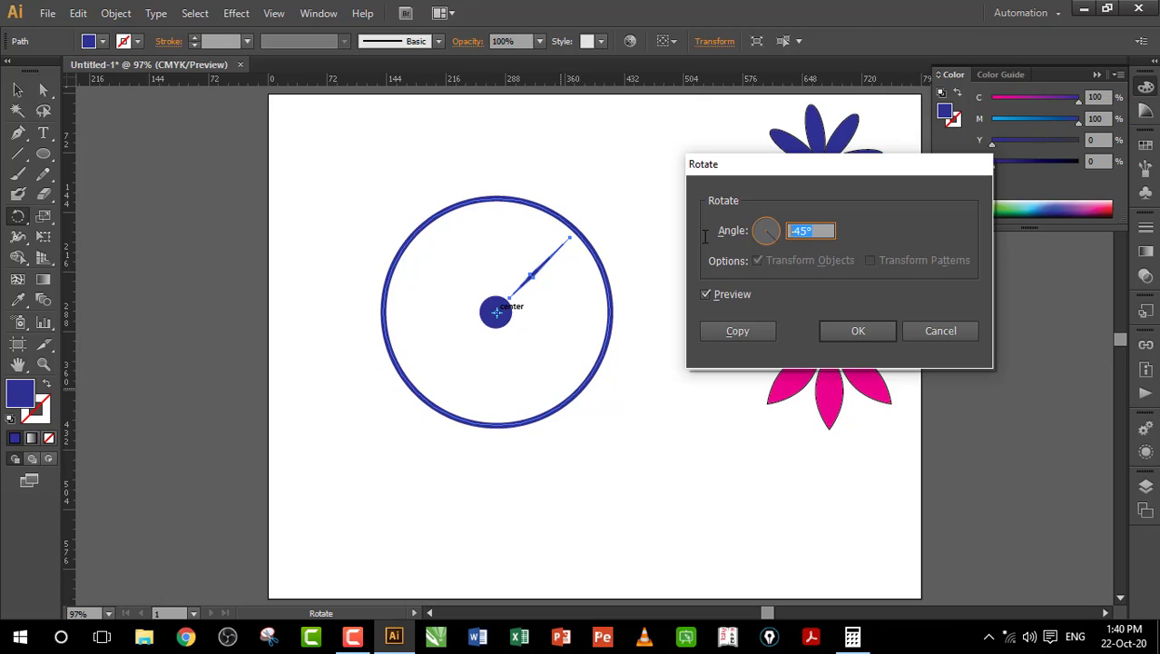
pyautogui.write('15')
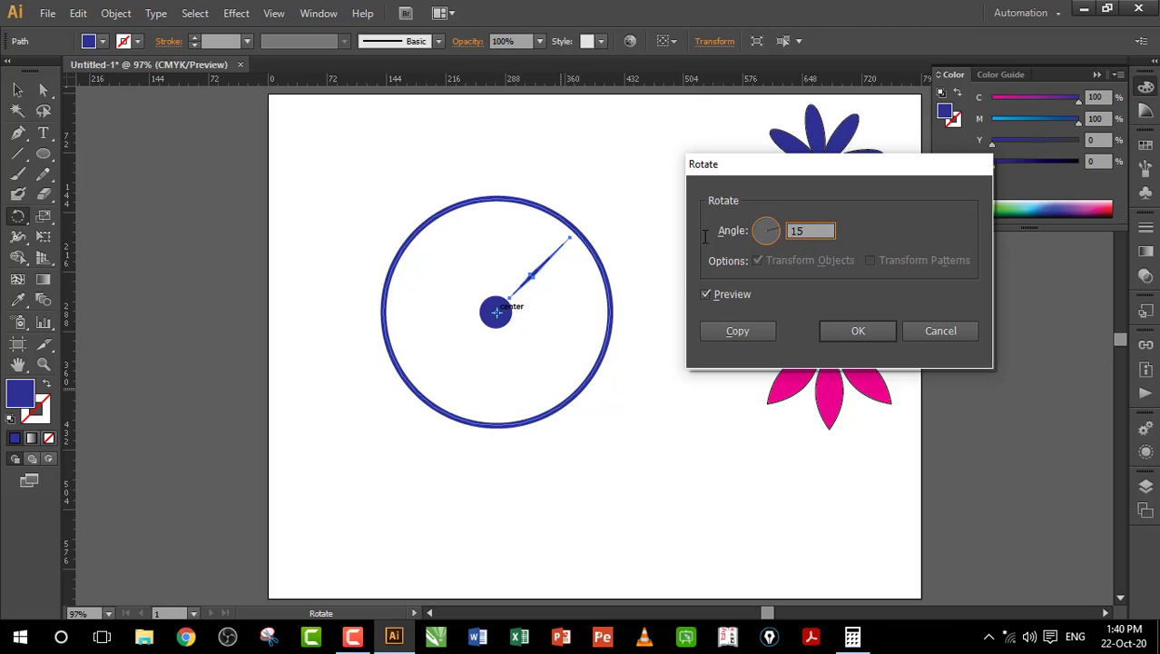
pyautogui.click(758, 333)
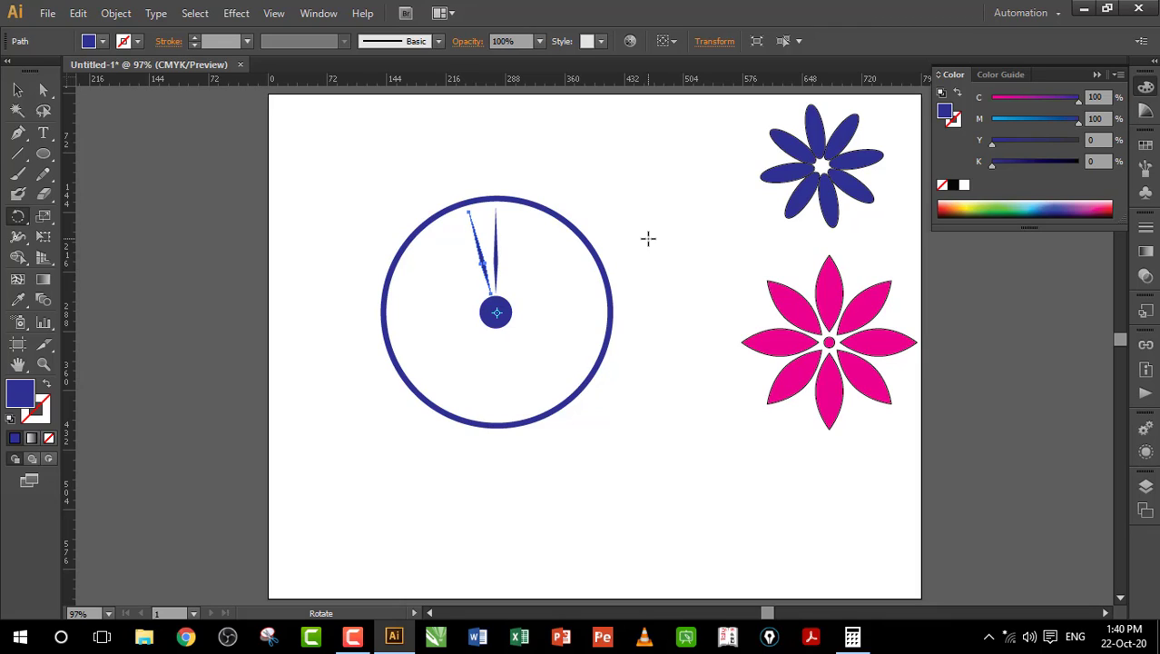
pyautogui.hotkey('ctrl', 'd')
pyautogui.hotkey('ctrl', 'd')
pyautogui.hotkey('ctrl', 'd')
pyautogui.hotkey('ctrl', 'd')
pyautogui.hotkey('ctrl', 'd')
pyautogui.hotkey('ctrl', 'd')
pyautogui.hotkey('ctrl', 'd')
pyautogui.hotkey('ctrl', 'd')
pyautogui.hotkey('ctrl', 'd')
pyautogui.hotkey('ctrl', 'd')
pyautogui.hotkey('ctrl', 'd')
pyautogui.hotkey('ctrl', 'd')
pyautogui.hotkey('ctrl', 'd')
pyautogui.hotkey('ctrl', 'd')
pyautogui.hotkey('ctrl', 'd')
pyautogui.hotkey('ctrl', 'd')
pyautogui.hotkey('ctrl', 'd')
pyautogui.hotkey('ctrl', 'd')
pyautogui.hotkey('ctrl', 'd')
pyautogui.hotkey('ctrl', 'd')
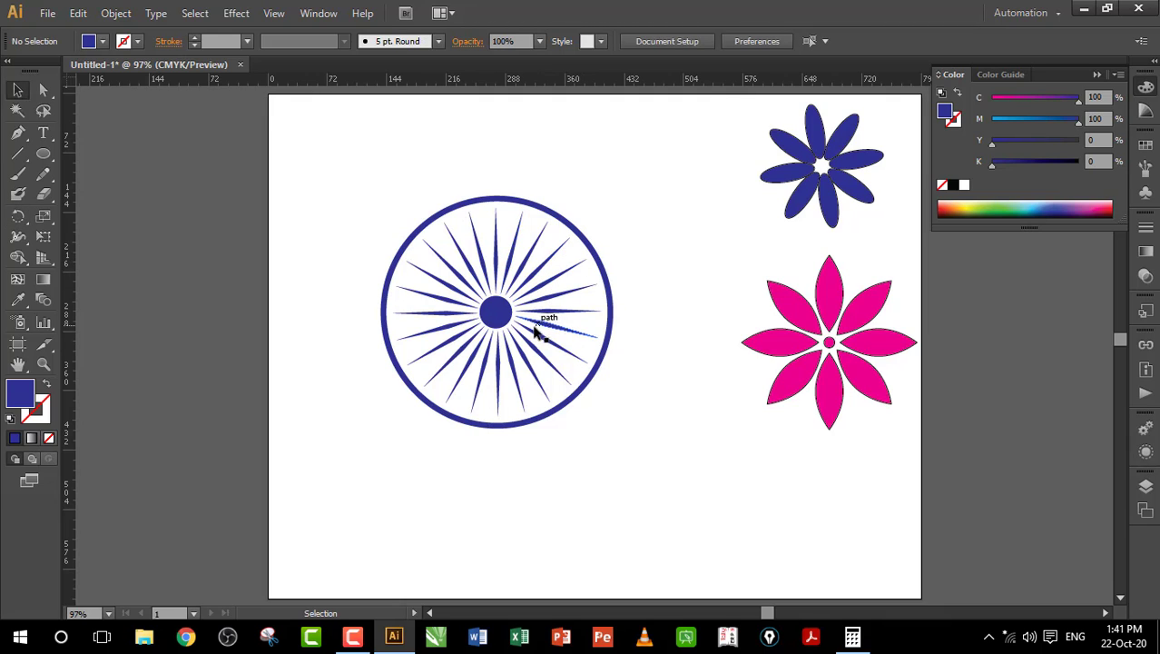
# Step: Make a small blue dot and nudge it onto the top of the wheel's outer ring
pyautogui.click(42, 154)
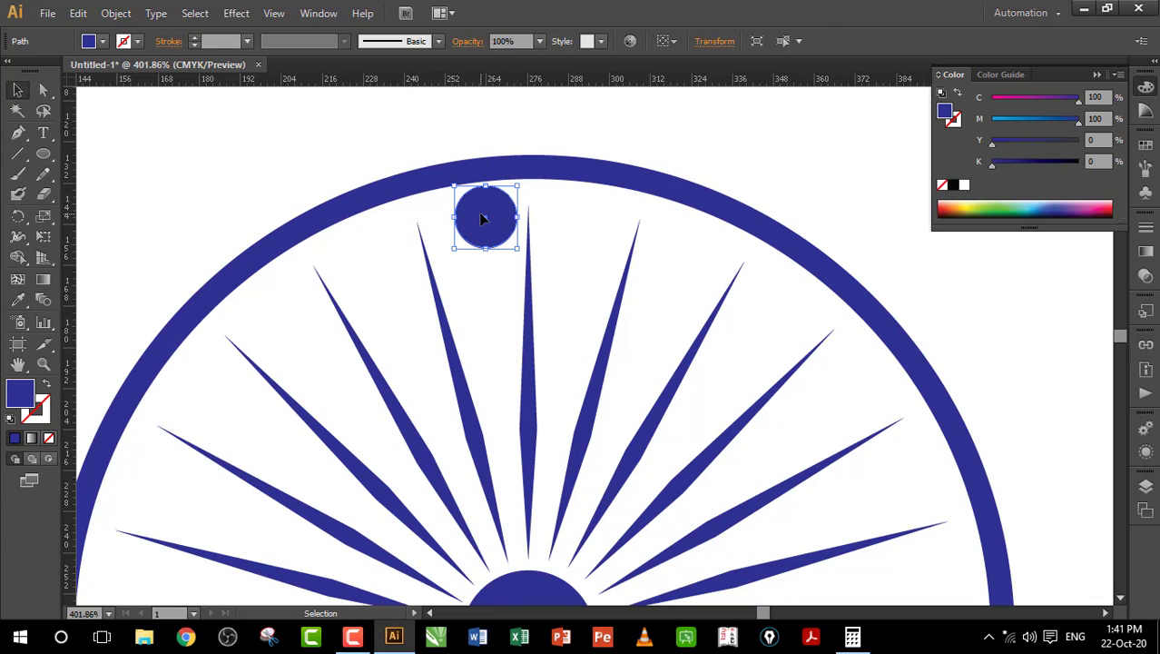
pyautogui.moveTo(482, 219)
pyautogui.mouseDown()
pyautogui.moveTo(465, 195)
pyautogui.moveTo(496, 220)
pyautogui.mouseUp()
pyautogui.press('Up')
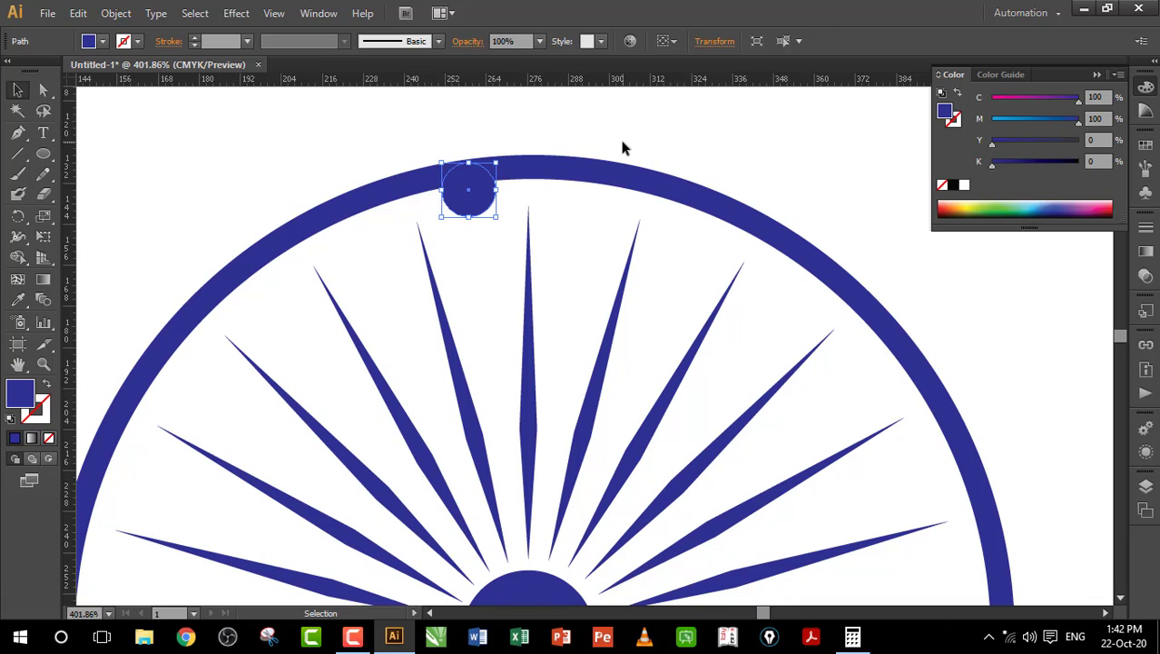
pyautogui.press('Up')
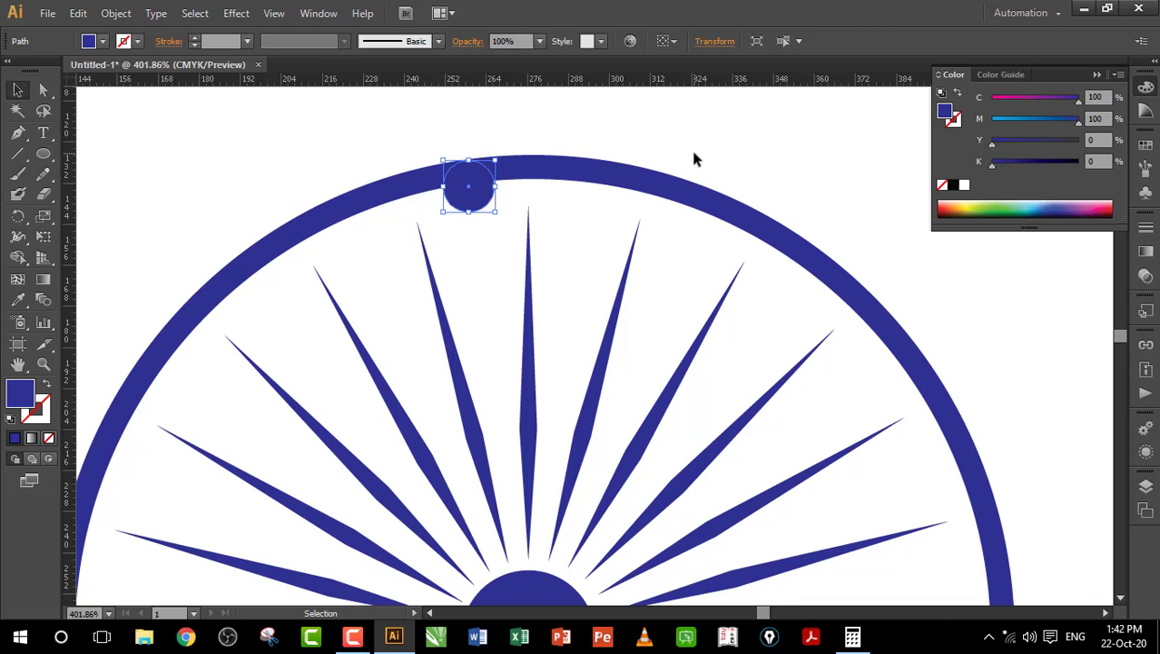
pyautogui.hotkey('ctrl', '0')
pyautogui.click(694, 154)
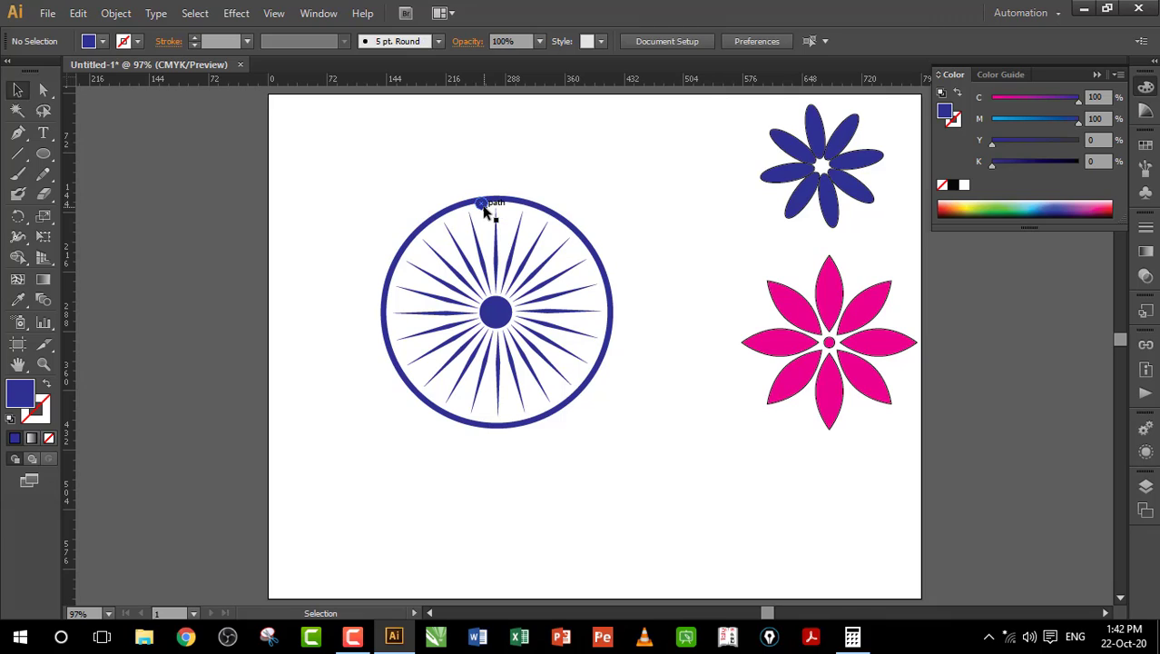
pyautogui.click(486, 209)
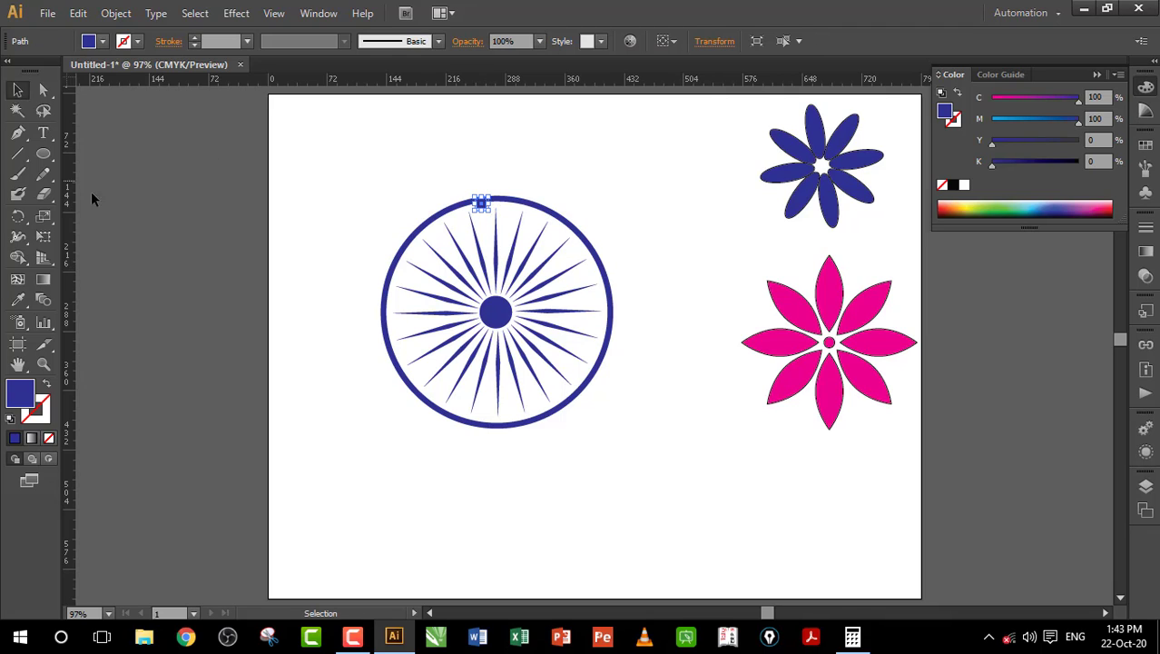
# Step: Rotate-copy the rim dot 15° around the wheel centre and repeat it all around the rim
pyautogui.click(18, 217)
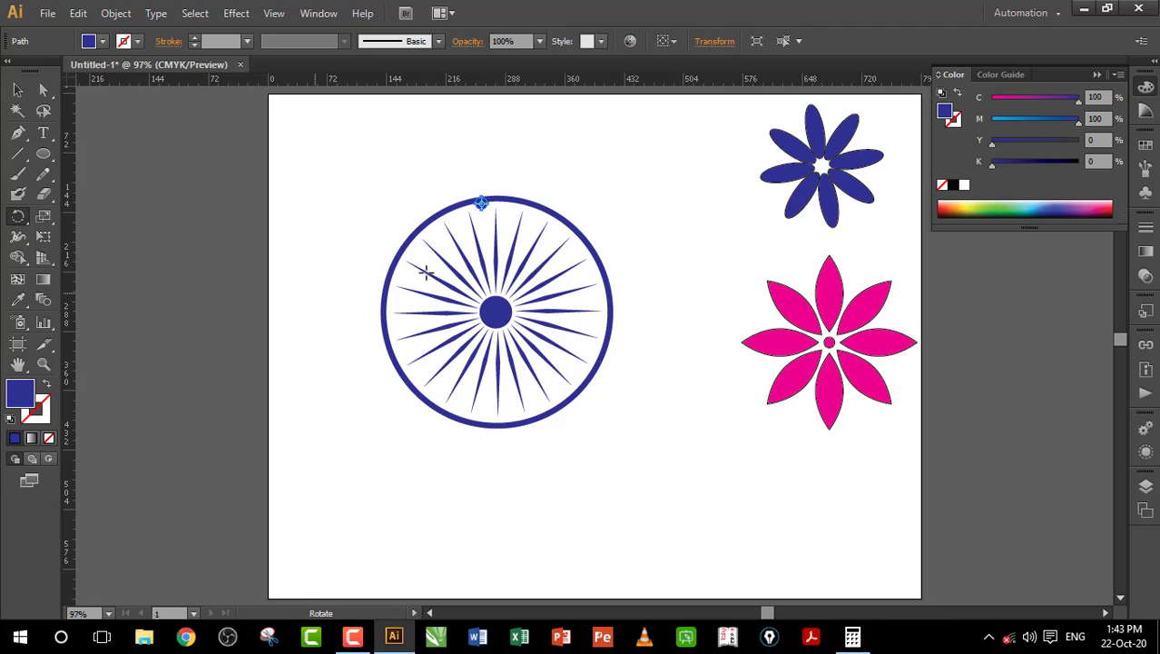
pyautogui.click(496, 311)
pyautogui.keyDown('alt'); pyautogui.click(496, 311); pyautogui.keyUp('alt')
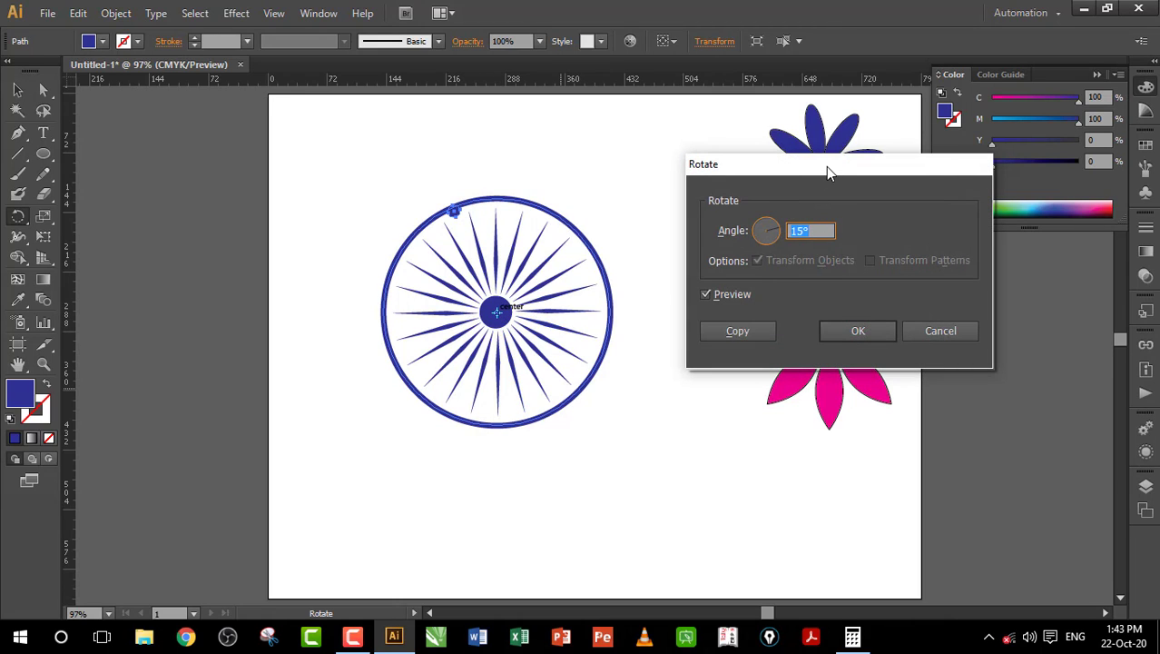
pyautogui.moveTo(826, 166); pyautogui.dragTo(793, 166)
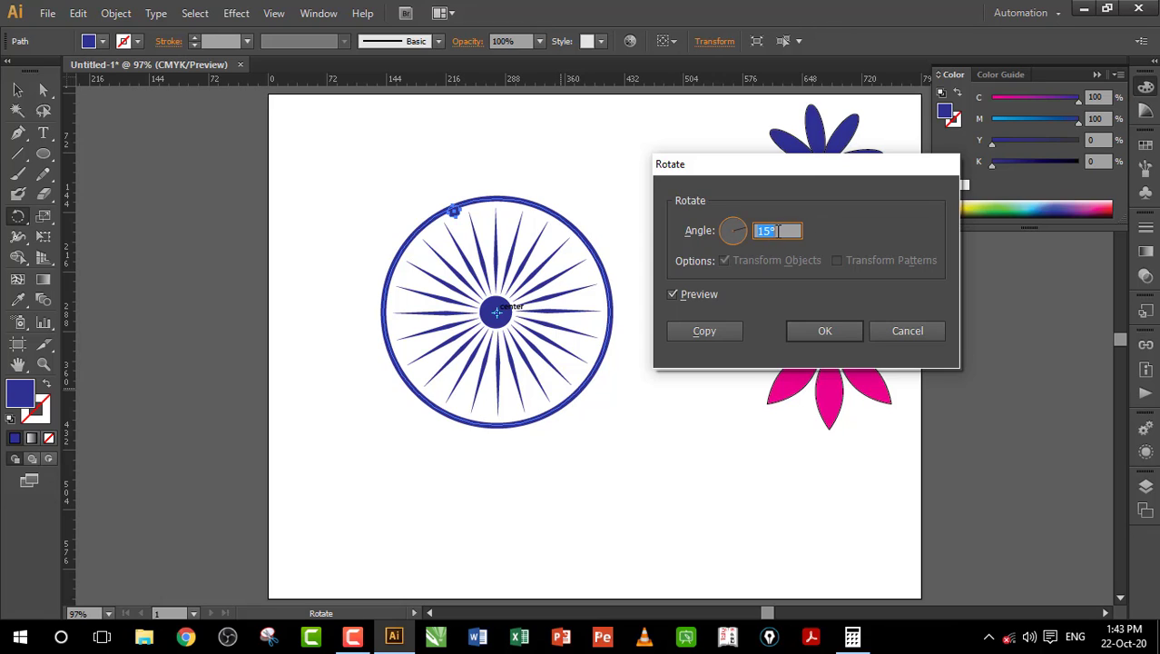
pyautogui.click(705, 332)
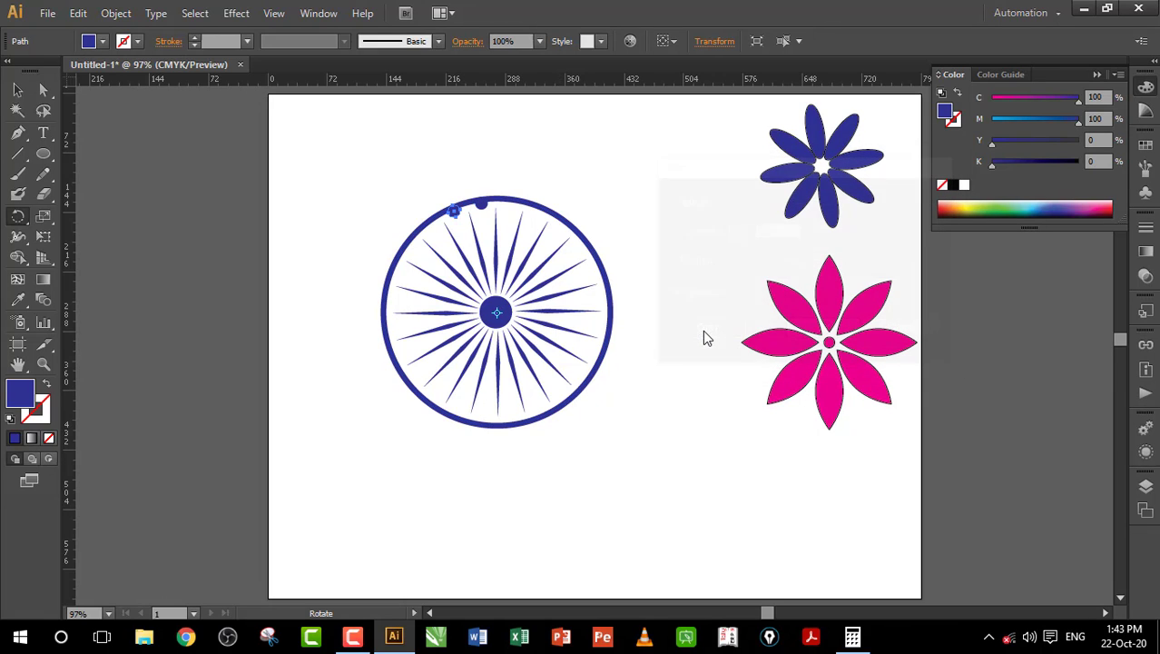
pyautogui.press('ctrl')
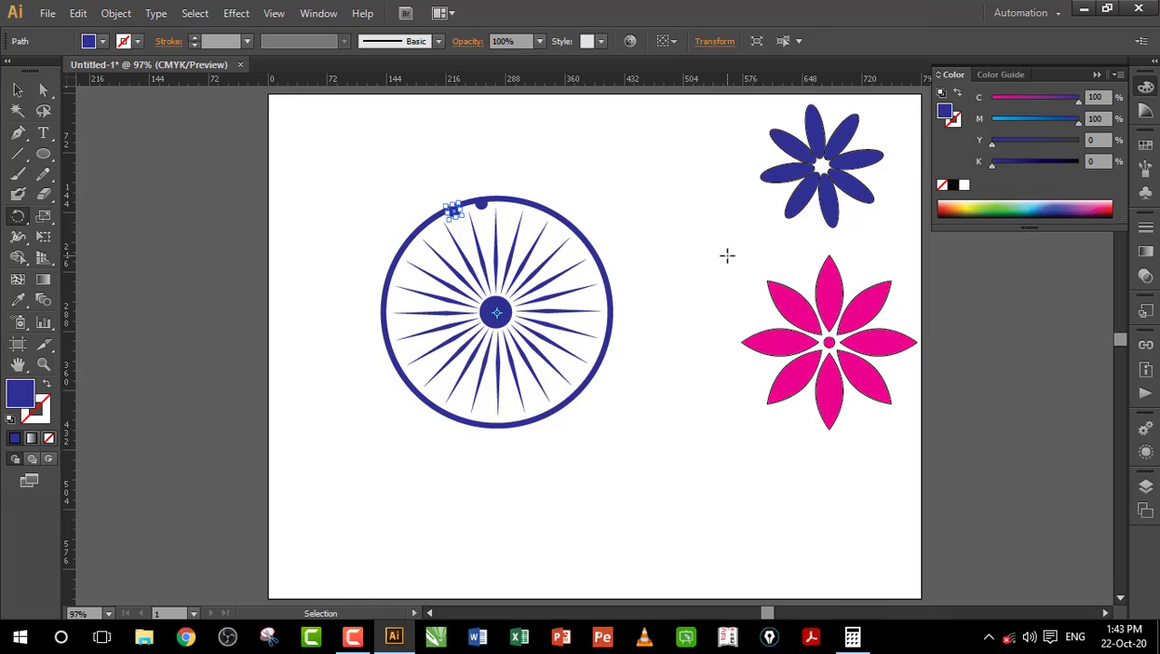
pyautogui.hotkey('ctrl', 'd')
pyautogui.hotkey('ctrl', 'd')
pyautogui.hotkey('ctrl', 'd')
pyautogui.hotkey('ctrl', 'd')
pyautogui.hotkey('ctrl', 'd')
pyautogui.hotkey('ctrl', 'd')
pyautogui.hotkey('ctrl', 'd')
pyautogui.hotkey('ctrl', 'd')
pyautogui.hotkey('ctrl', 'd')
pyautogui.hotkey('ctrl', 'd')
pyautogui.hotkey('ctrl', 'd')
pyautogui.hotkey('ctrl', 'd')
pyautogui.hotkey('ctrl', 'd')
pyautogui.hotkey('ctrl', 'd')
pyautogui.hotkey('ctrl', 'd')
pyautogui.hotkey('ctrl', 'd')
pyautogui.hotkey('ctrl', 'd')
pyautogui.hotkey('ctrl', 'd')
pyautogui.hotkey('ctrl', 'd')
pyautogui.hotkey('ctrl', 'd')
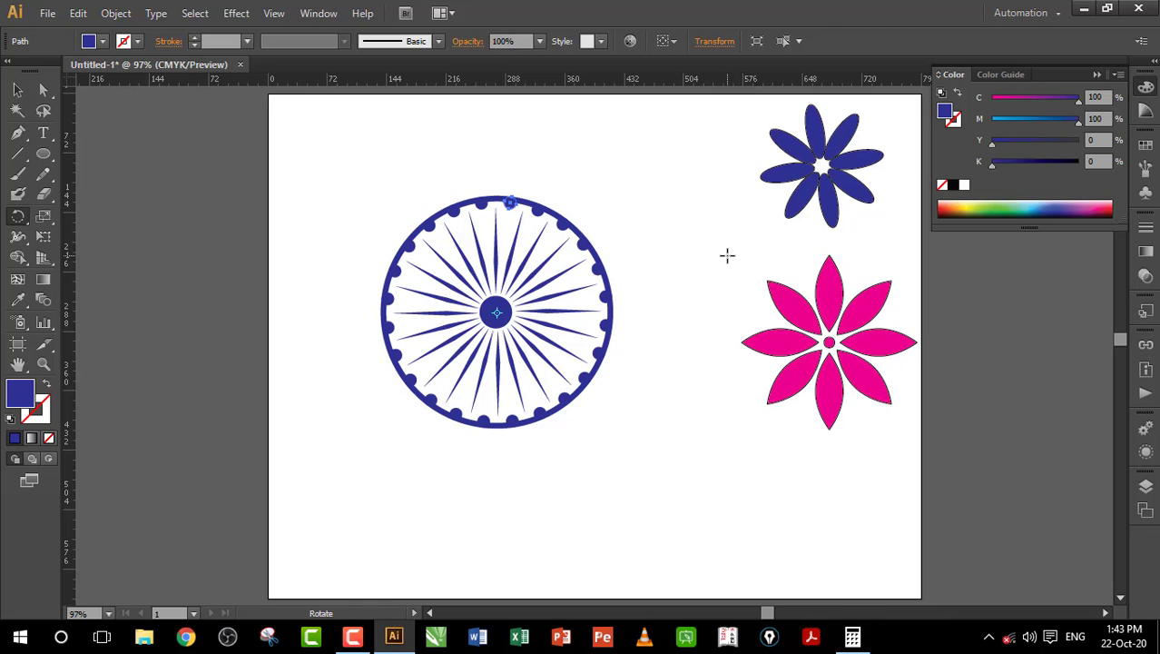
pyautogui.click(18, 92)
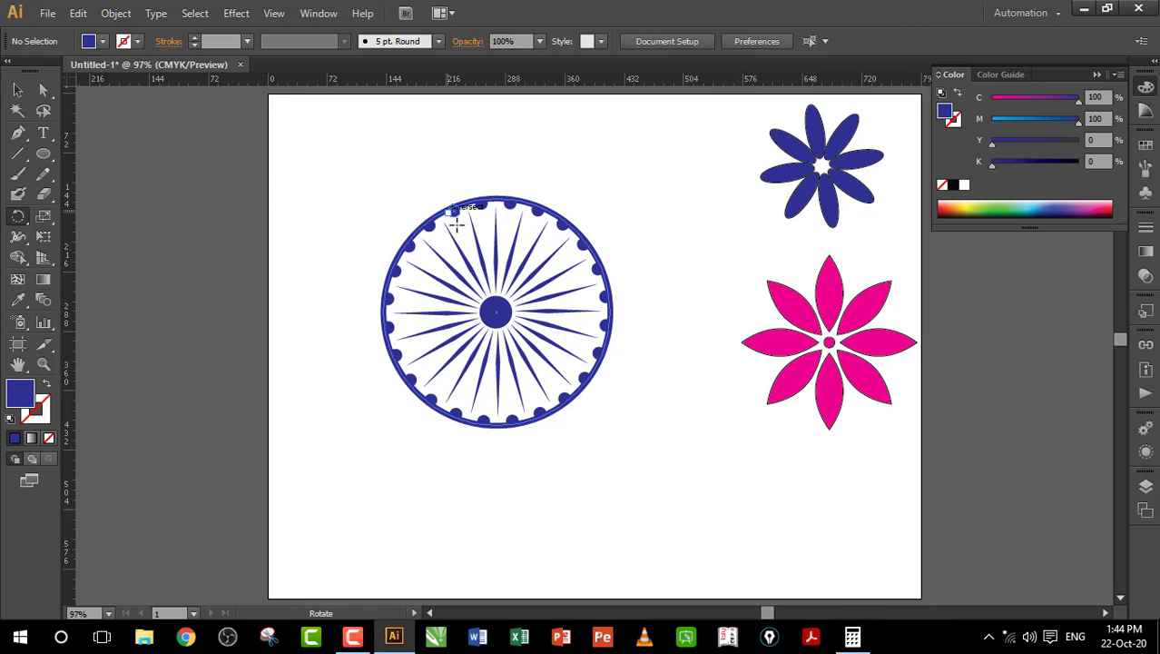
pyautogui.click(18, 92)
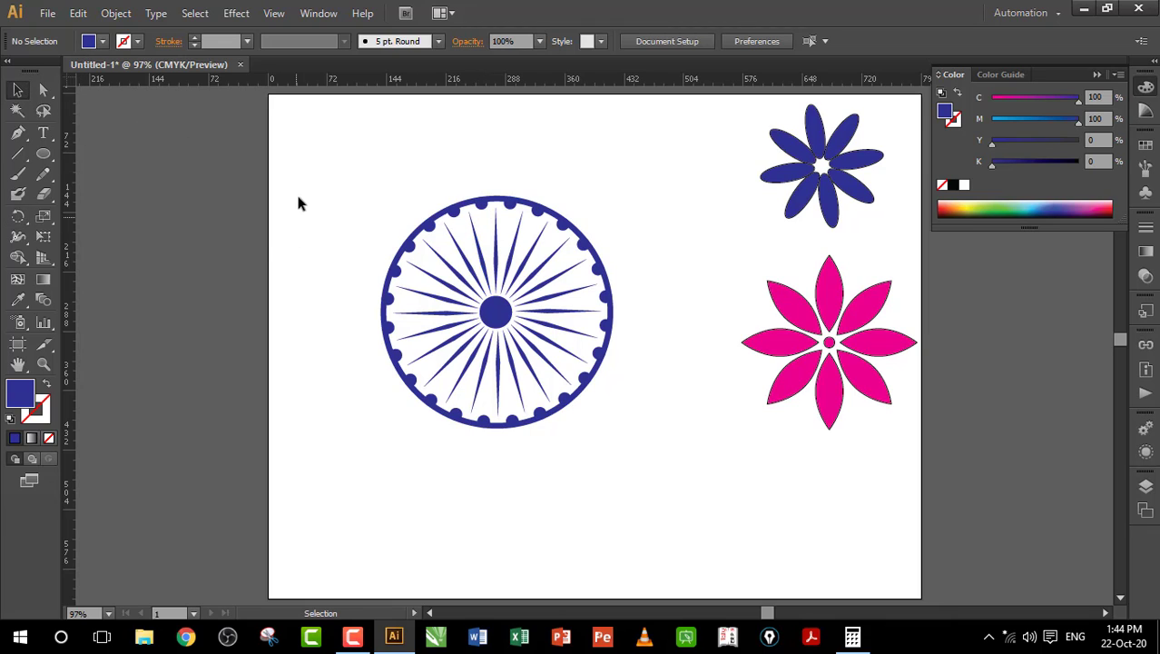
# Step: Marquee-select the complete chakra wheel and shift it toward the artboard's top-left corner
pyautogui.moveTo(297, 140); pyautogui.dragTo(684, 497)
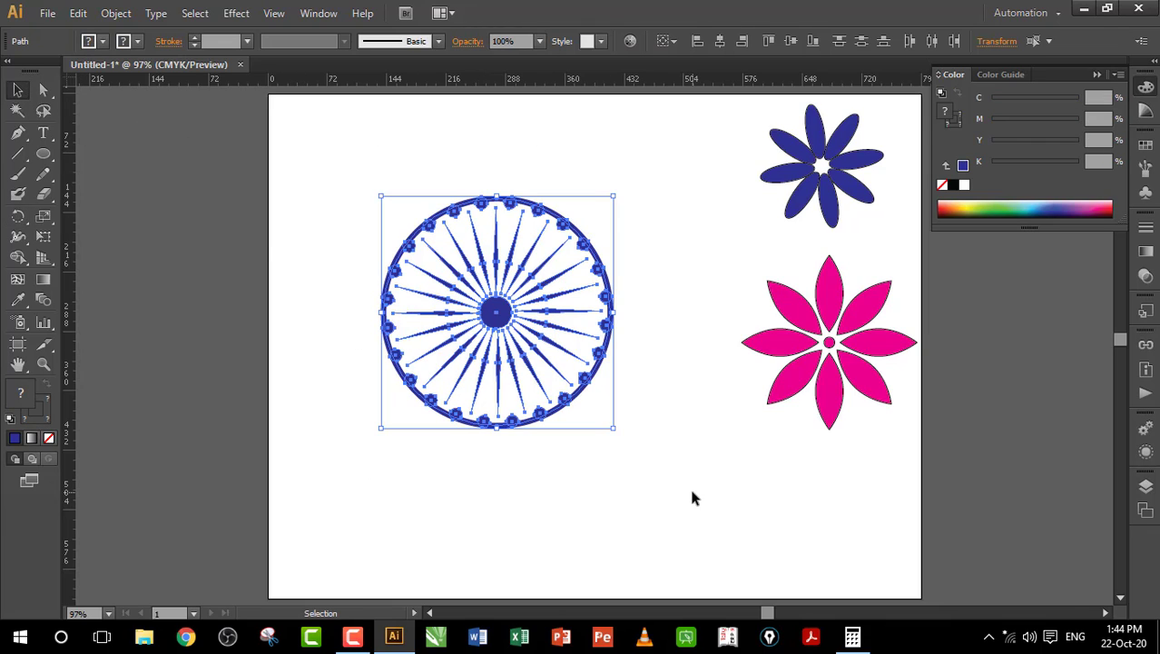
pyautogui.press('a')
pyautogui.press('v')
pyautogui.press('a')
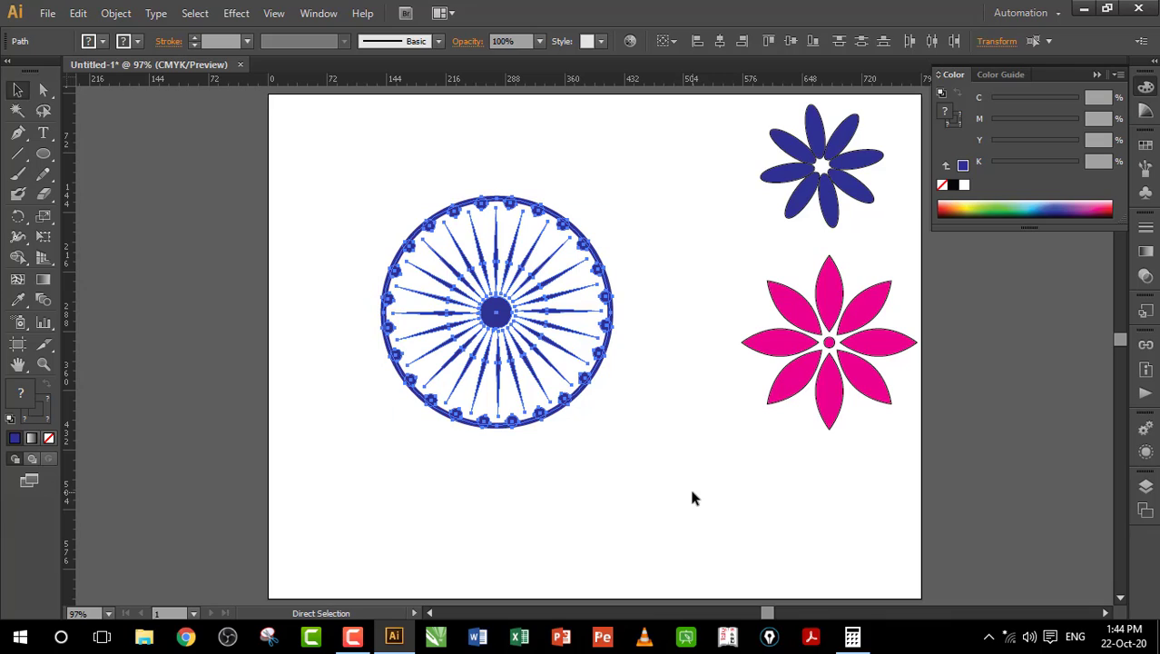
pyautogui.press('v')
pyautogui.click(654, 356)
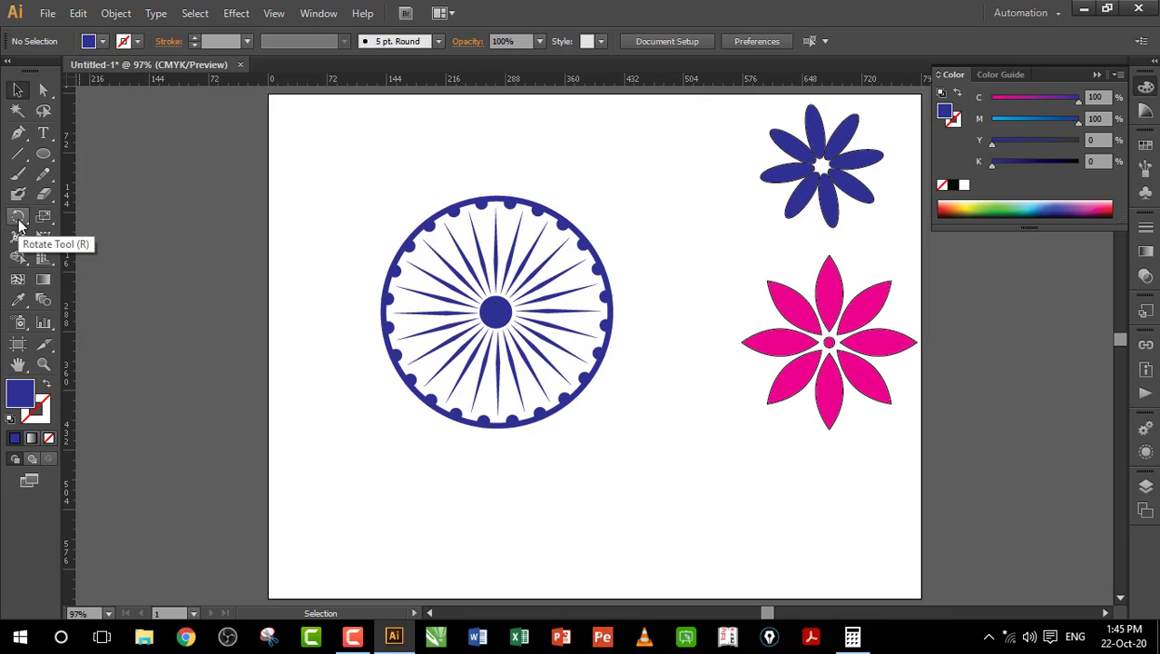
pyautogui.moveTo(19, 218); pyautogui.dragTo(96, 242)
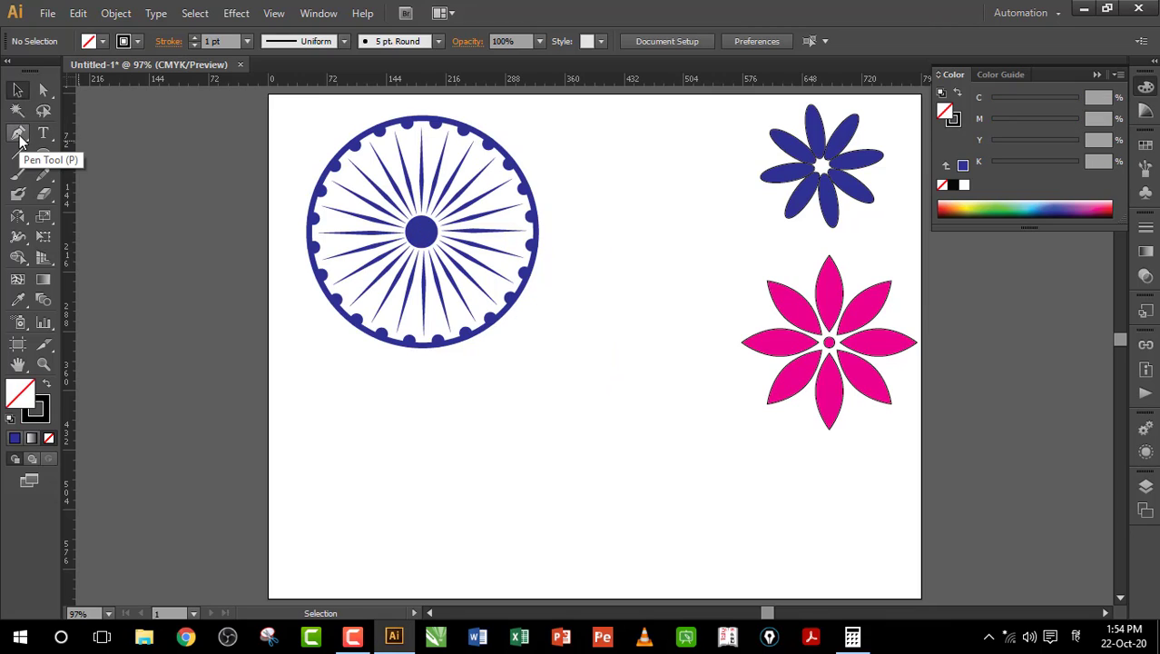
# Step: Draw a two-anchor curved pen path below the wheel as the leaf's first side
pyautogui.click(19, 134)
pyautogui.click(595, 372)
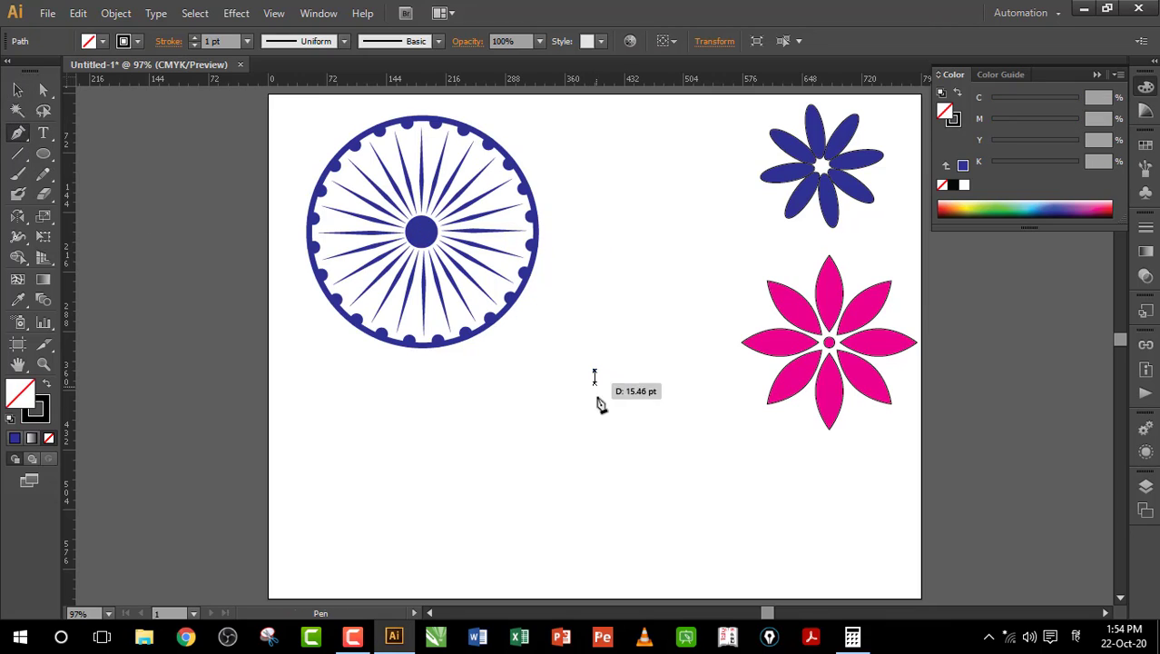
pyautogui.click(595, 479)
pyautogui.moveTo(594, 481); pyautogui.dragTo(650, 531)
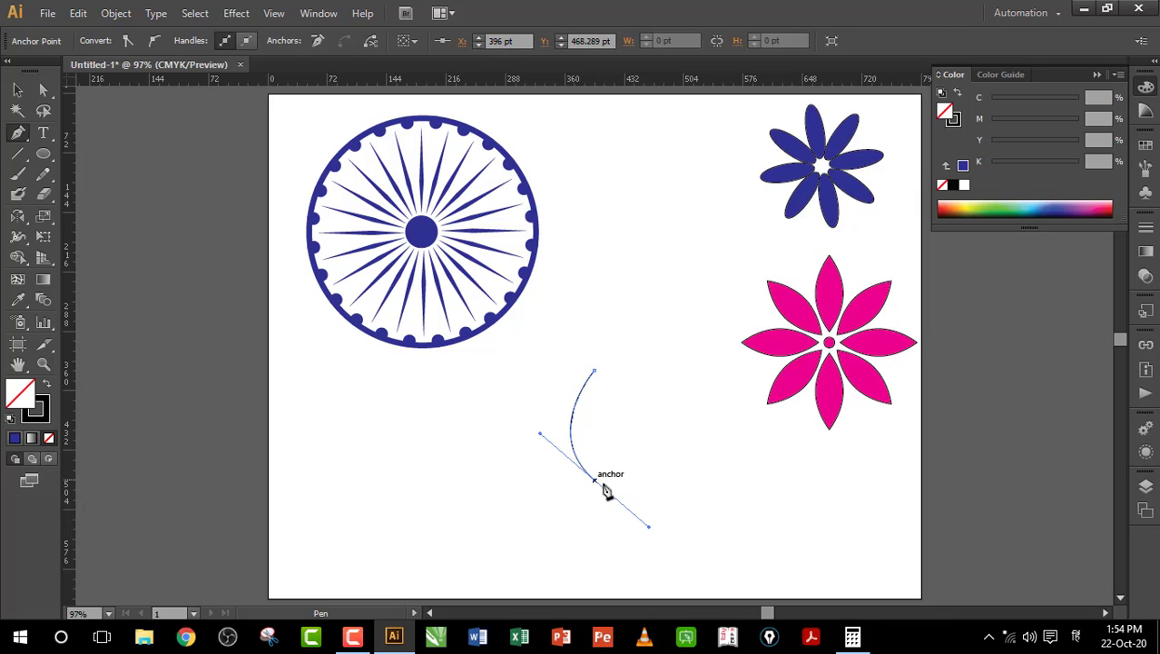
pyautogui.moveTo(595, 480)
pyautogui.mouseDown()
pyautogui.moveTo(638, 520)
pyautogui.moveTo(596, 481)
pyautogui.mouseUp()
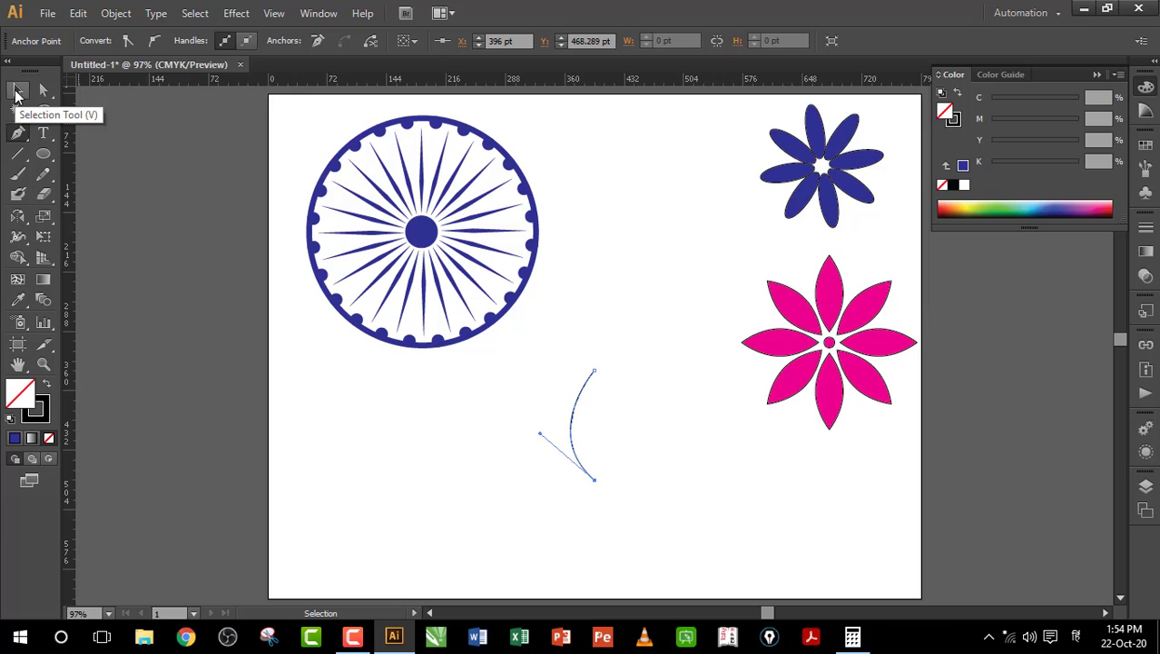
pyautogui.click(15, 92)
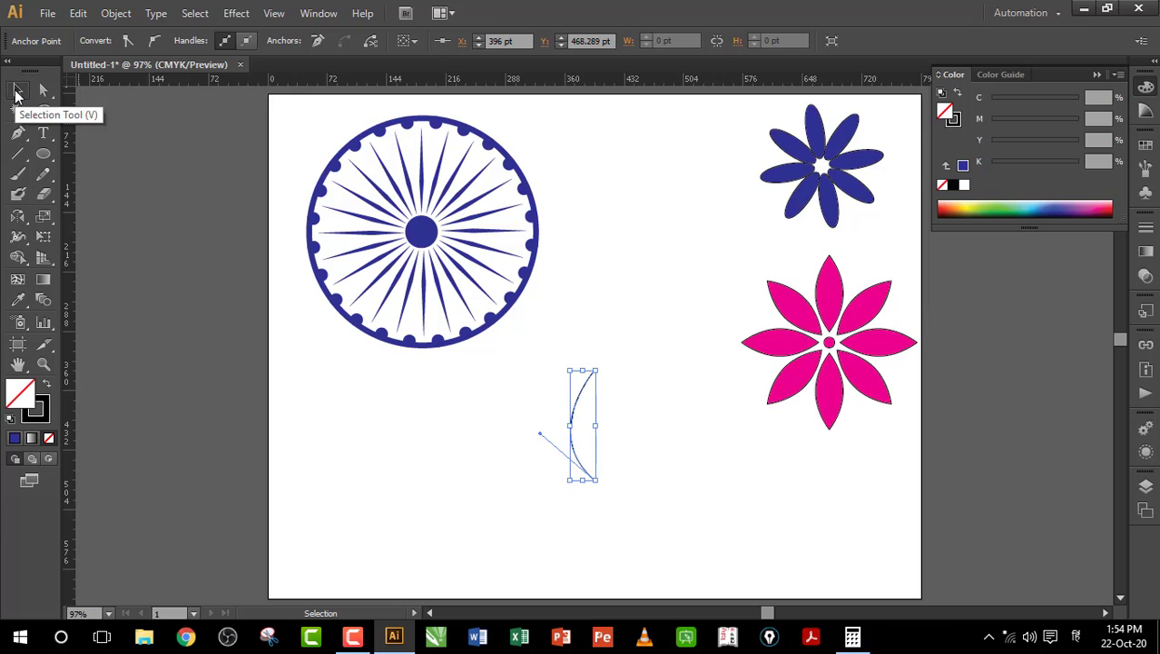
# Step: Open the Reflect dialog for the arc and try horizontal, vertical and custom-angle options
pyautogui.rightClick(577, 411)
pyautogui.moveTo(634, 352)
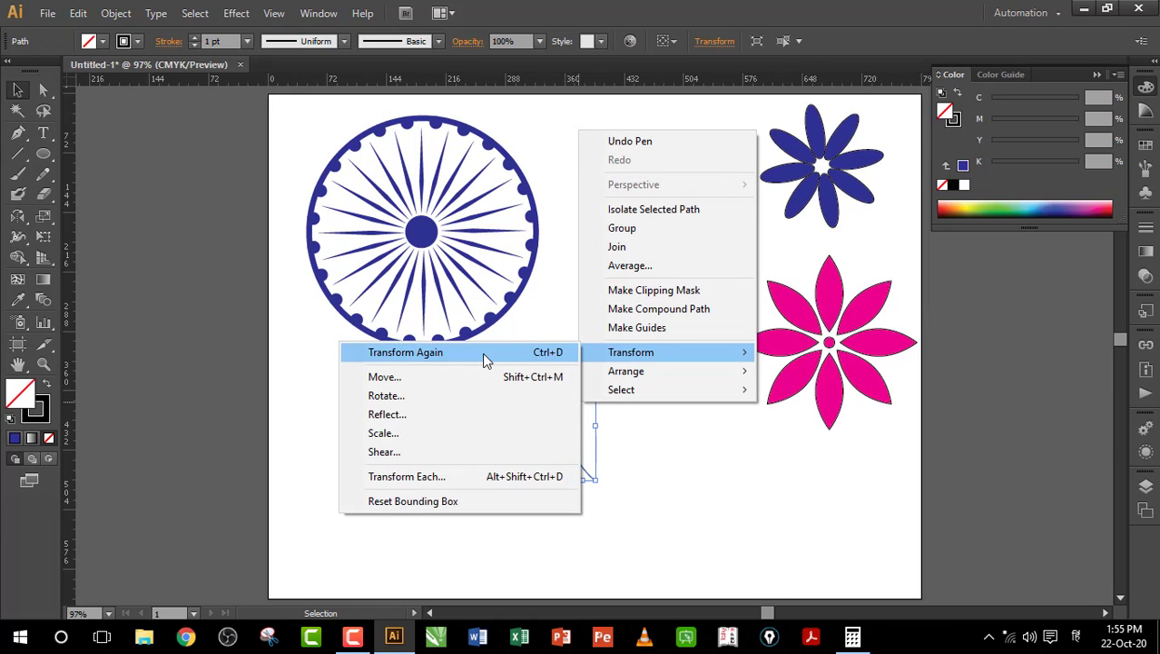
pyautogui.click(405, 419)
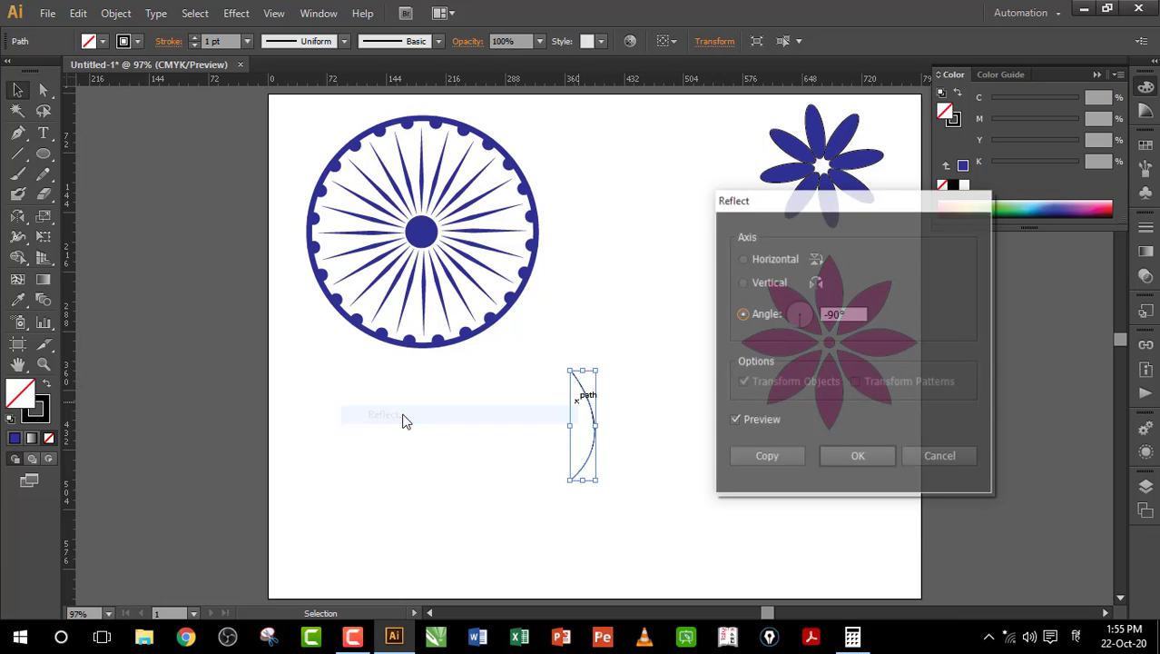
pyautogui.click(742, 259)
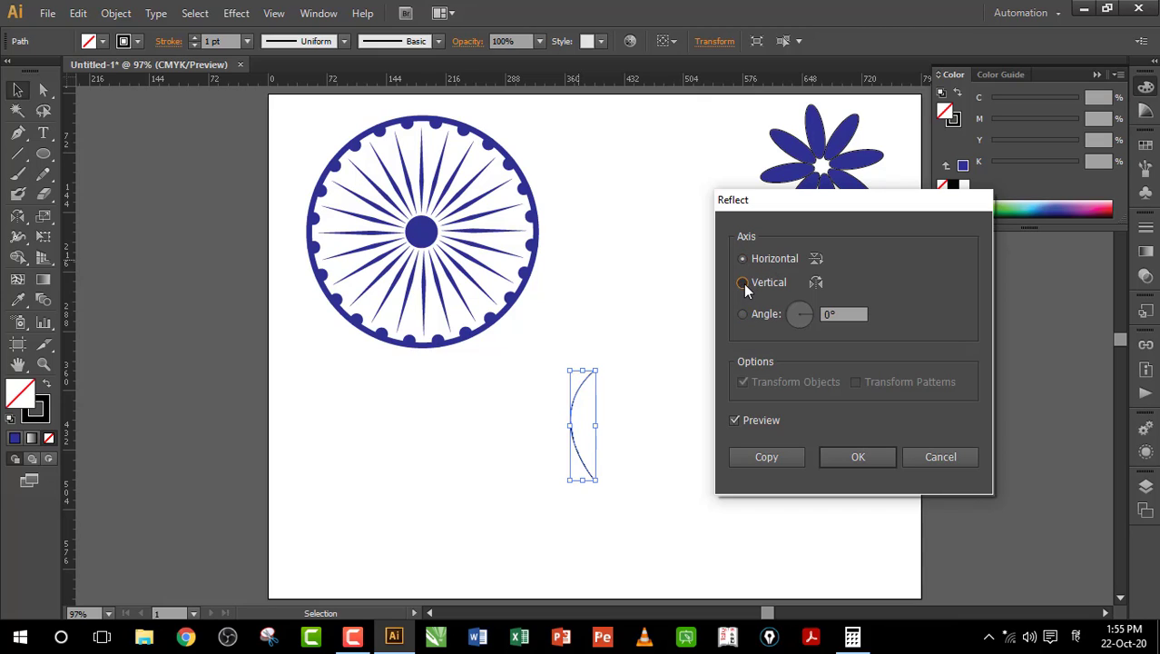
pyautogui.click(743, 283)
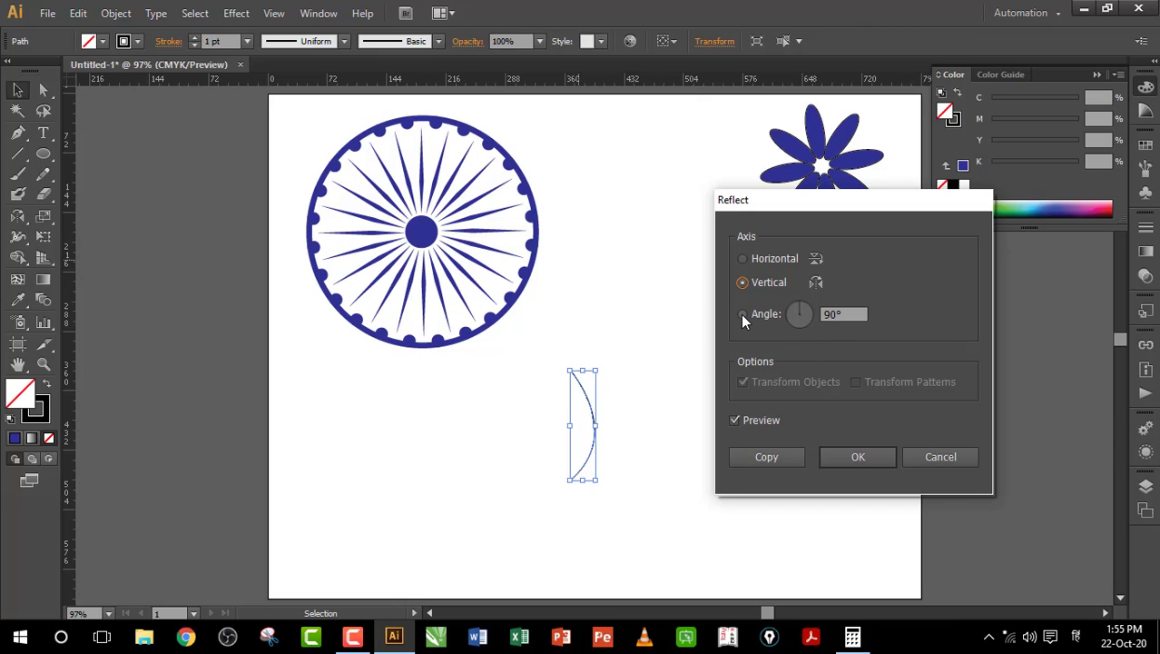
pyautogui.click(741, 314)
pyautogui.click(802, 309)
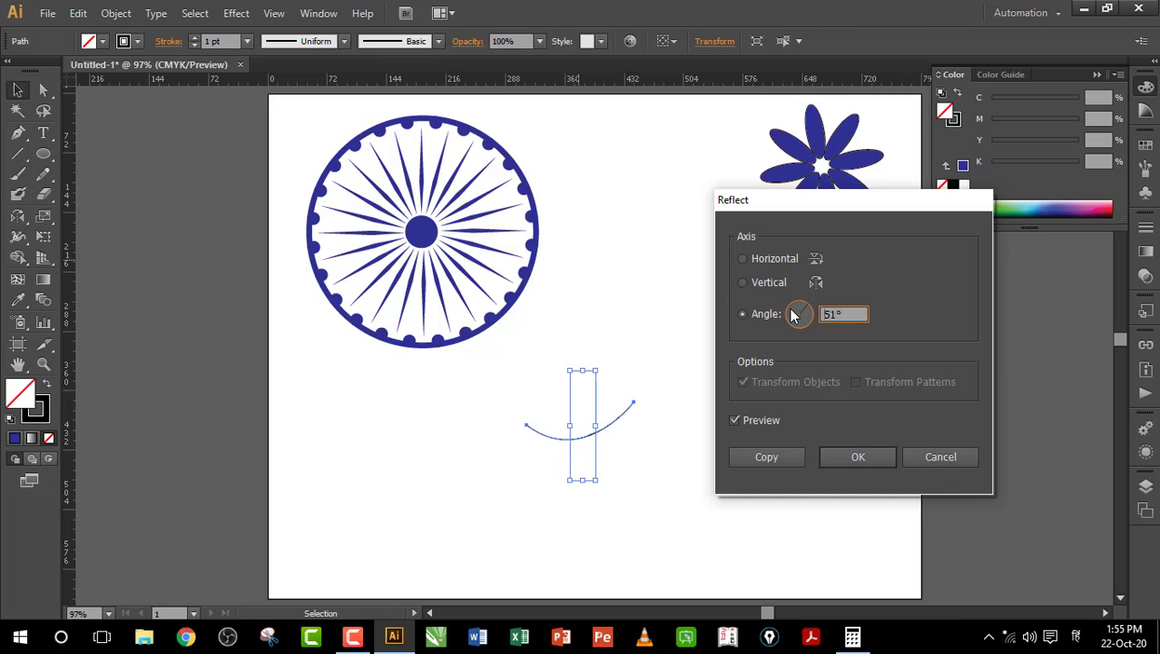
pyautogui.click(792, 310)
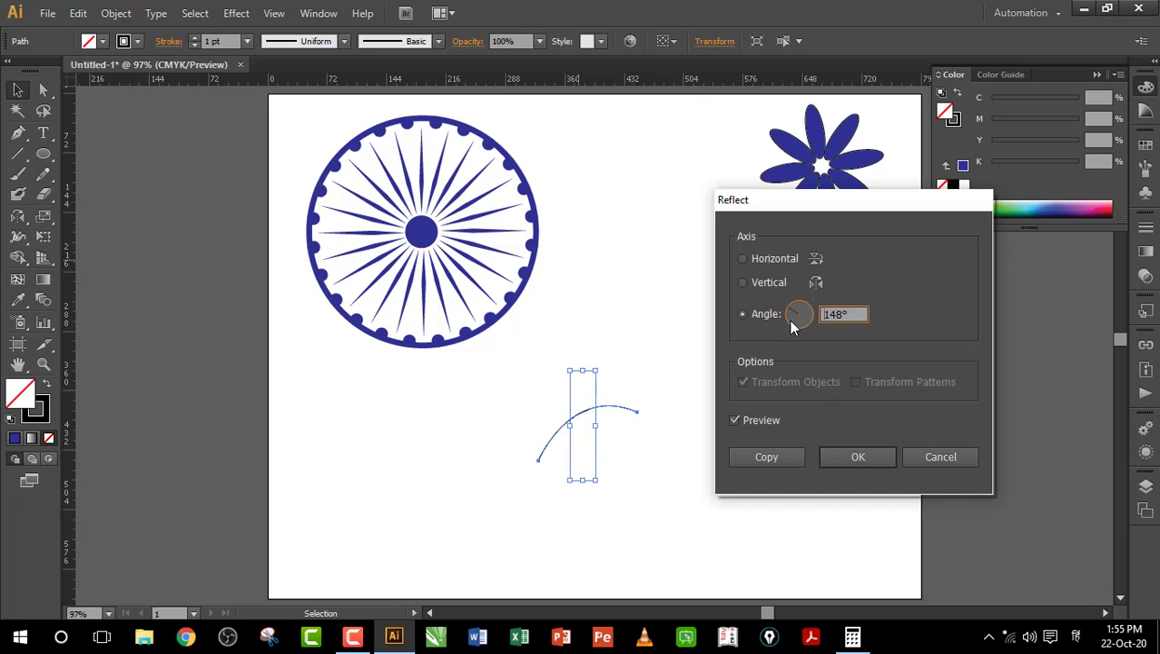
pyautogui.click(791, 322)
pyautogui.click(802, 308)
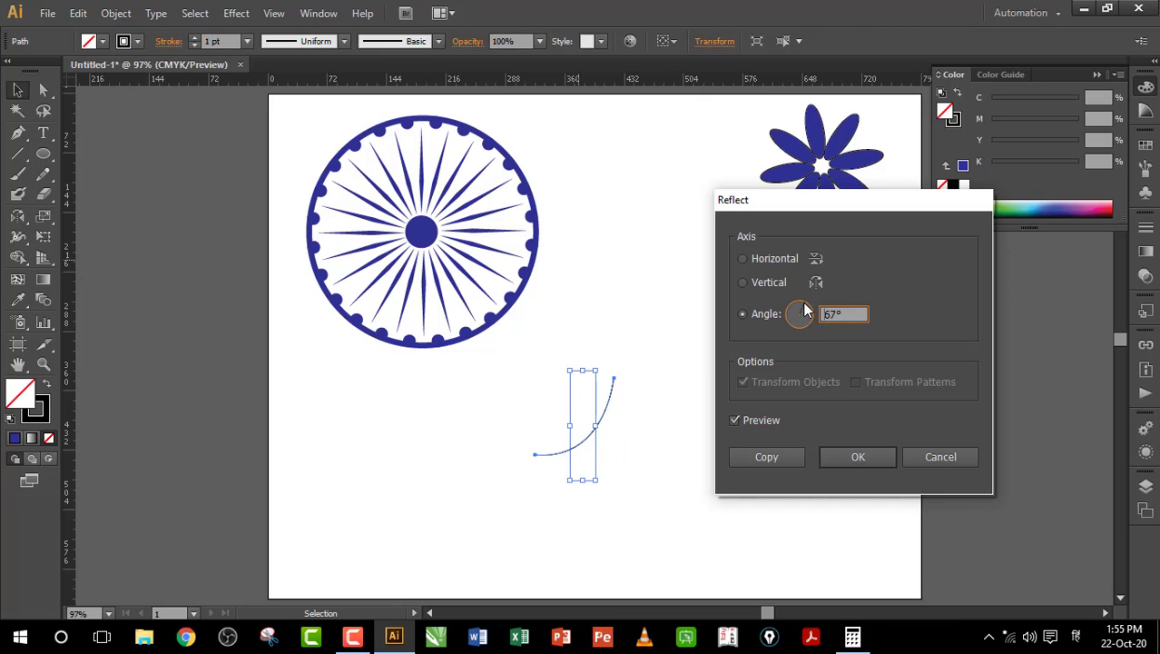
pyautogui.click(803, 304)
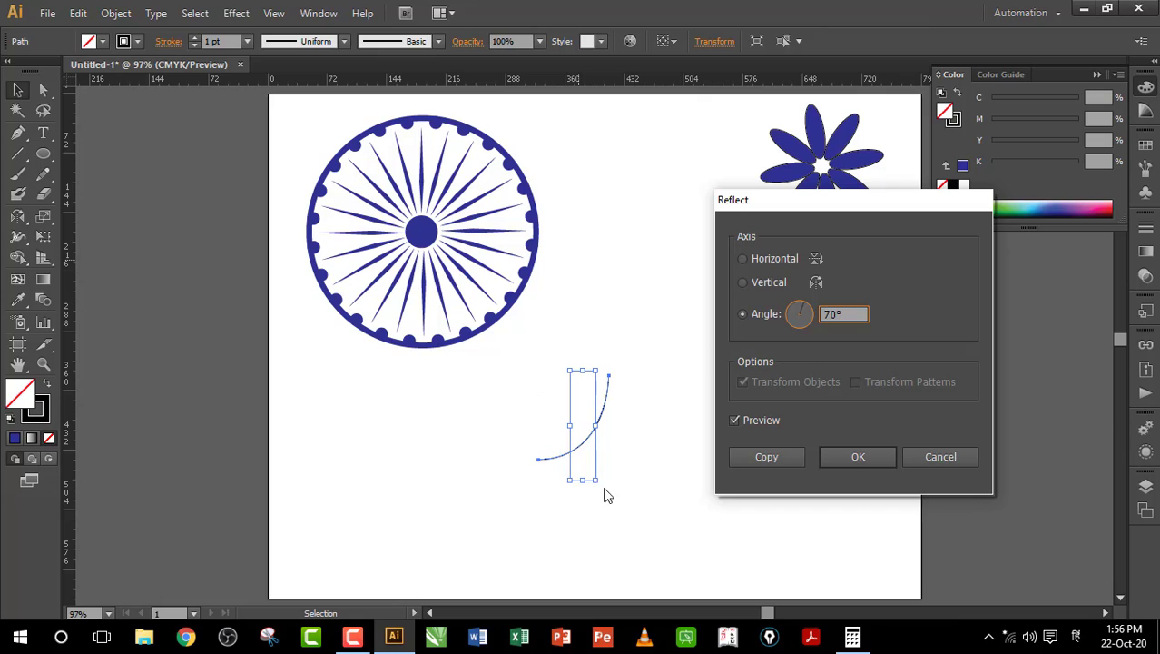
# Step: Reset the angle to 0°, choose the Vertical axis with preview on, and apply the reflection
pyautogui.click(734, 421)
pyautogui.click(754, 285)
pyautogui.click(753, 258)
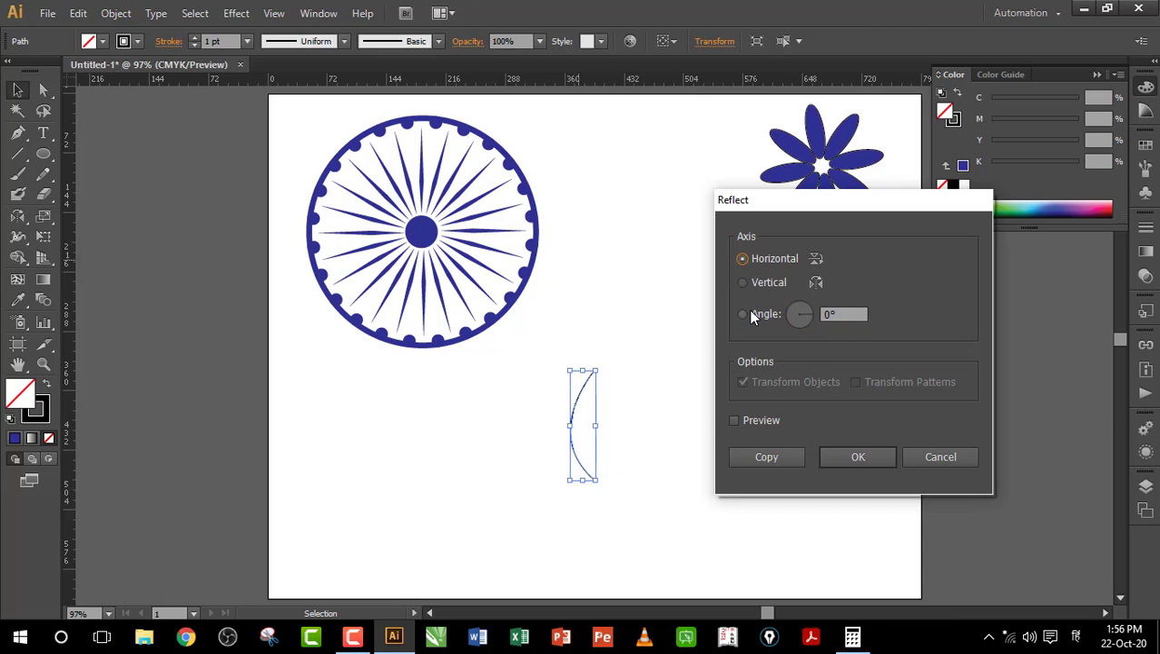
pyautogui.click(750, 314)
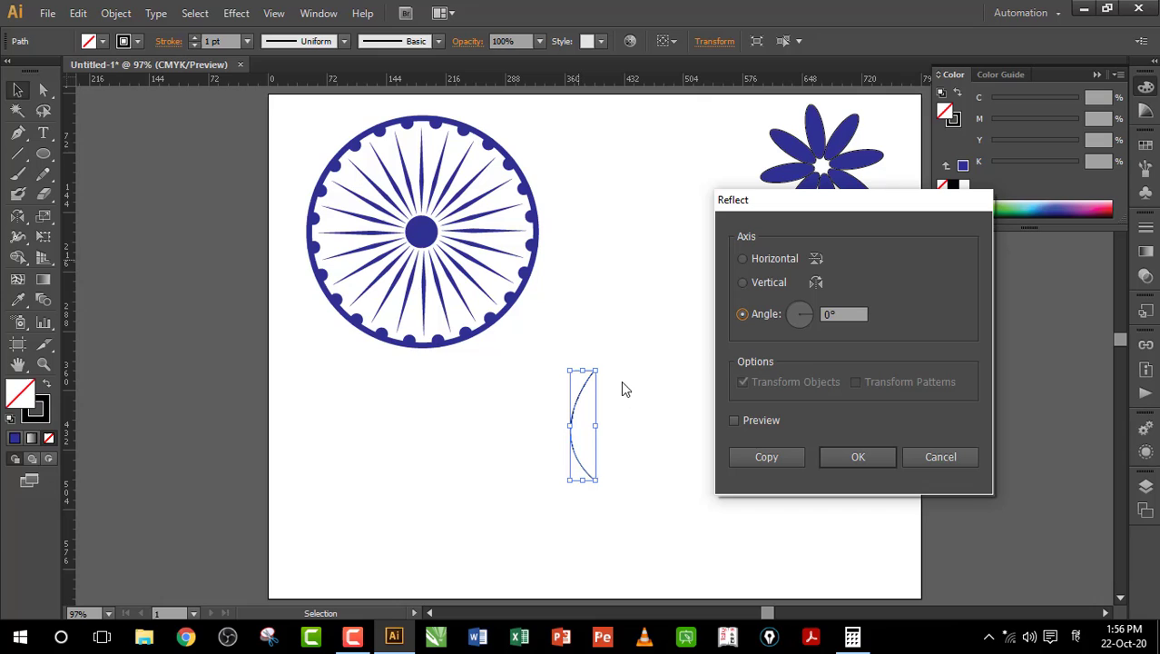
pyautogui.click(735, 421)
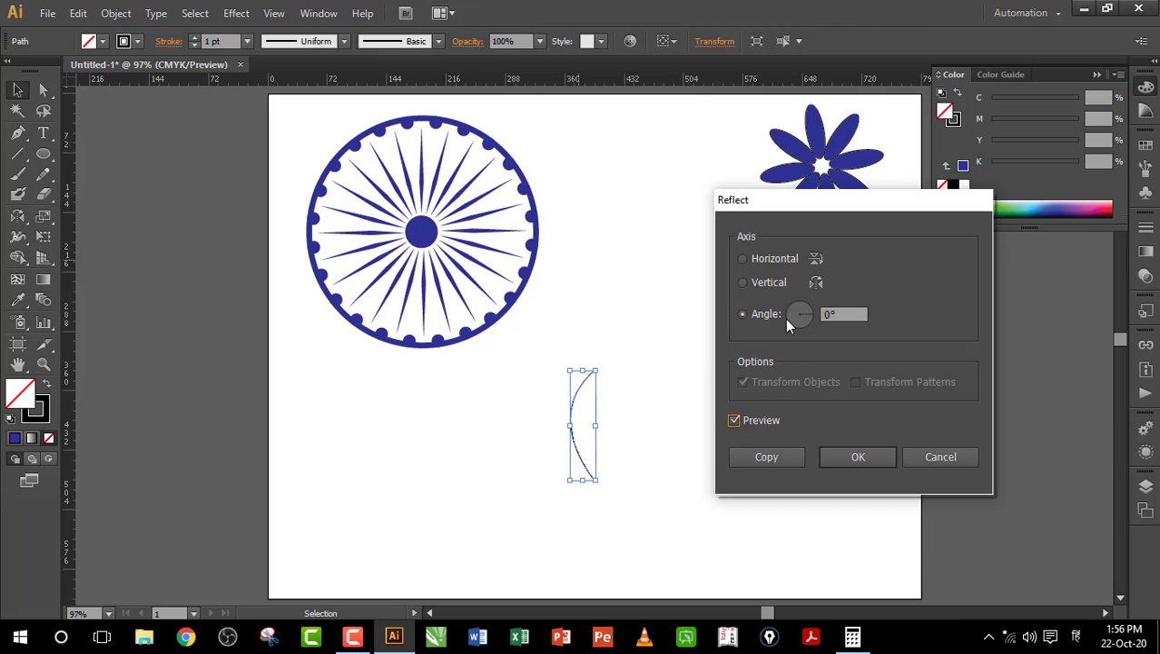
pyautogui.click(745, 285)
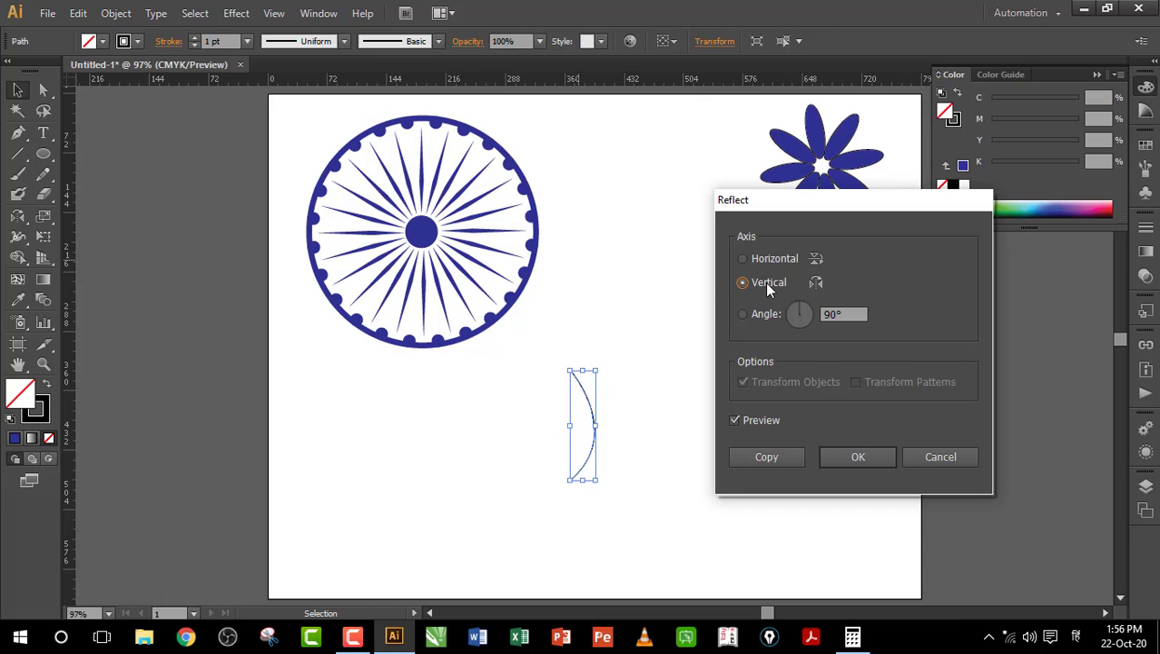
pyautogui.click(859, 458)
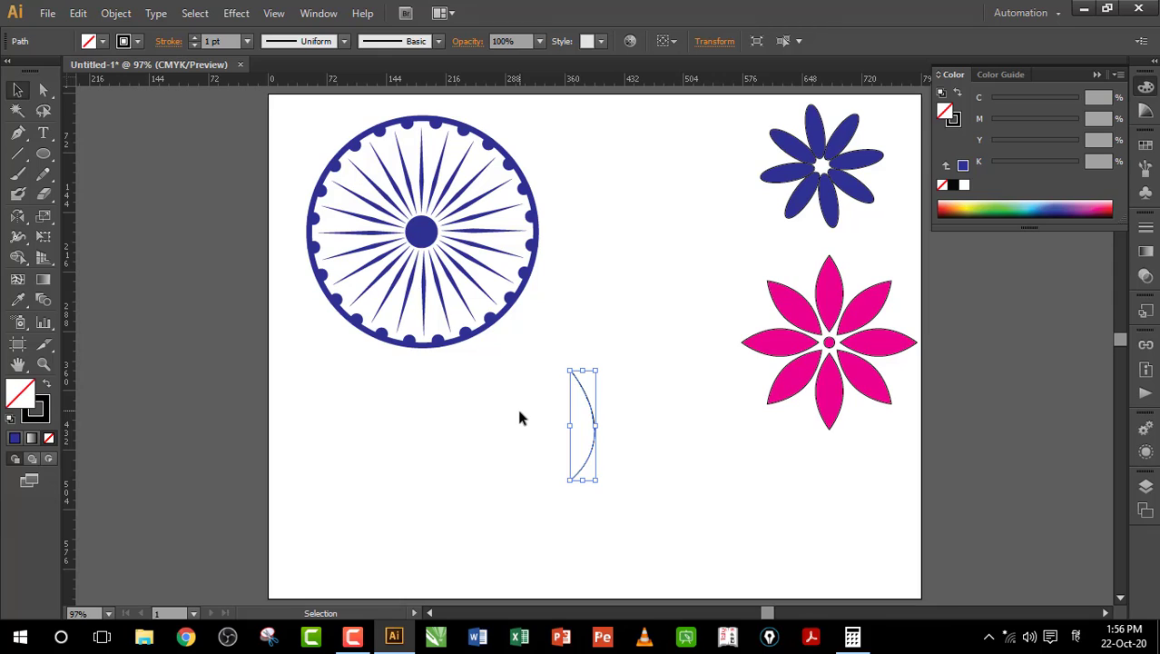
# Step: Reflect the arc across the Vertical axis as a copy, giving two overlapping opposite arcs
pyautogui.rightClick(589, 408)
pyautogui.moveTo(635, 354)
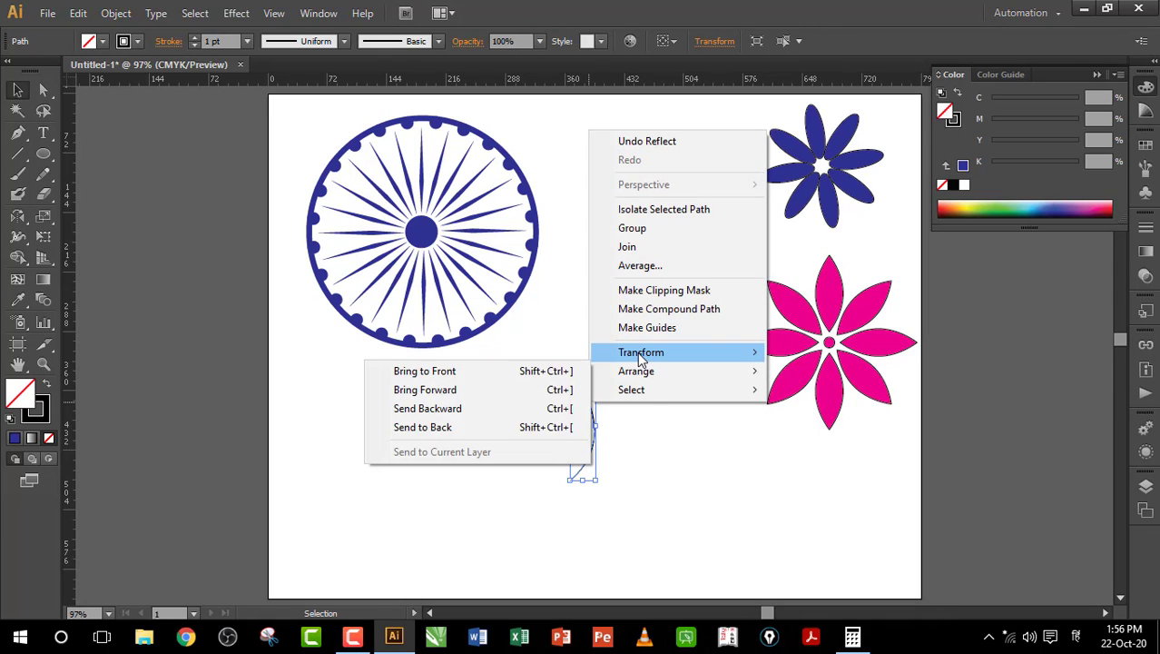
pyautogui.click(416, 414)
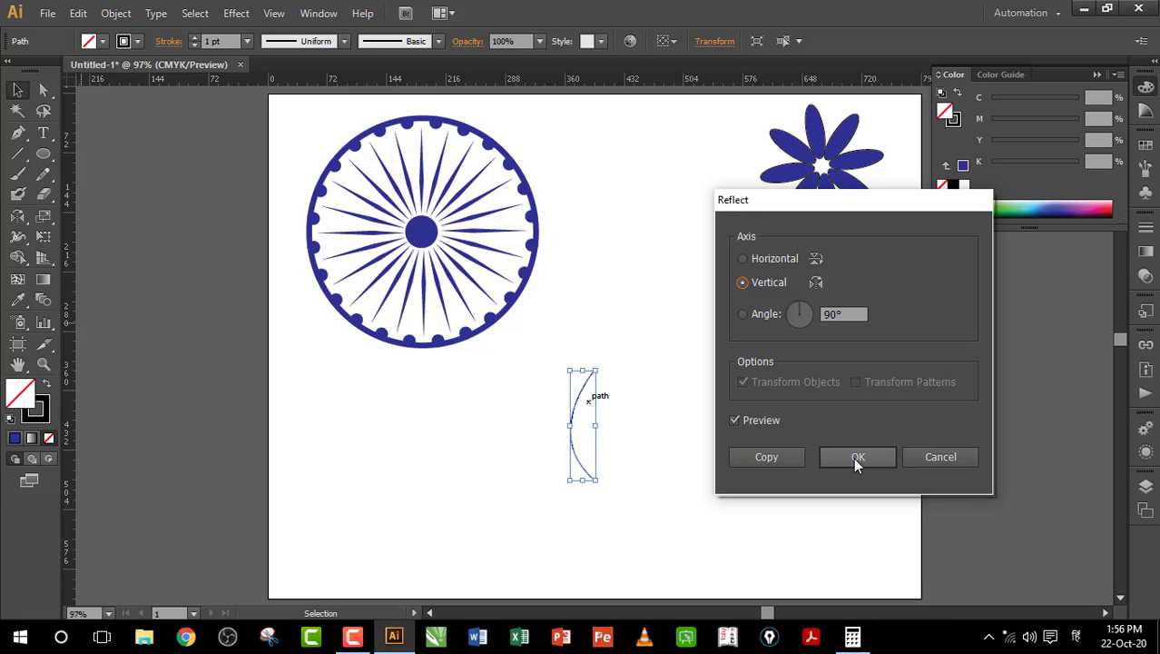
pyautogui.click(767, 457)
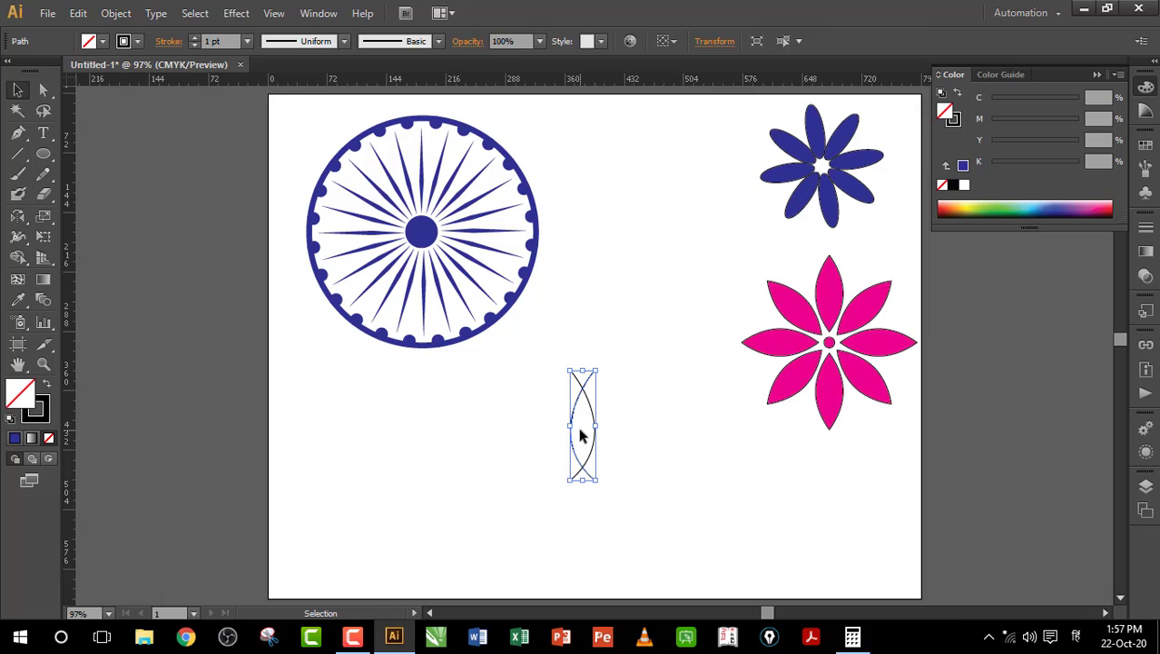
# Step: Nudge the copy left, then delete the leaf's left arc and select the remaining arc
pyautogui.press('Left')
pyautogui.press('Left')
pyautogui.press('Left')
pyautogui.press('Left')
pyautogui.press('Left')
pyautogui.press('Left')
pyautogui.press('Left')
pyautogui.press('Left')
pyautogui.press('Left')
pyautogui.press('Left')
pyautogui.click(709, 387)
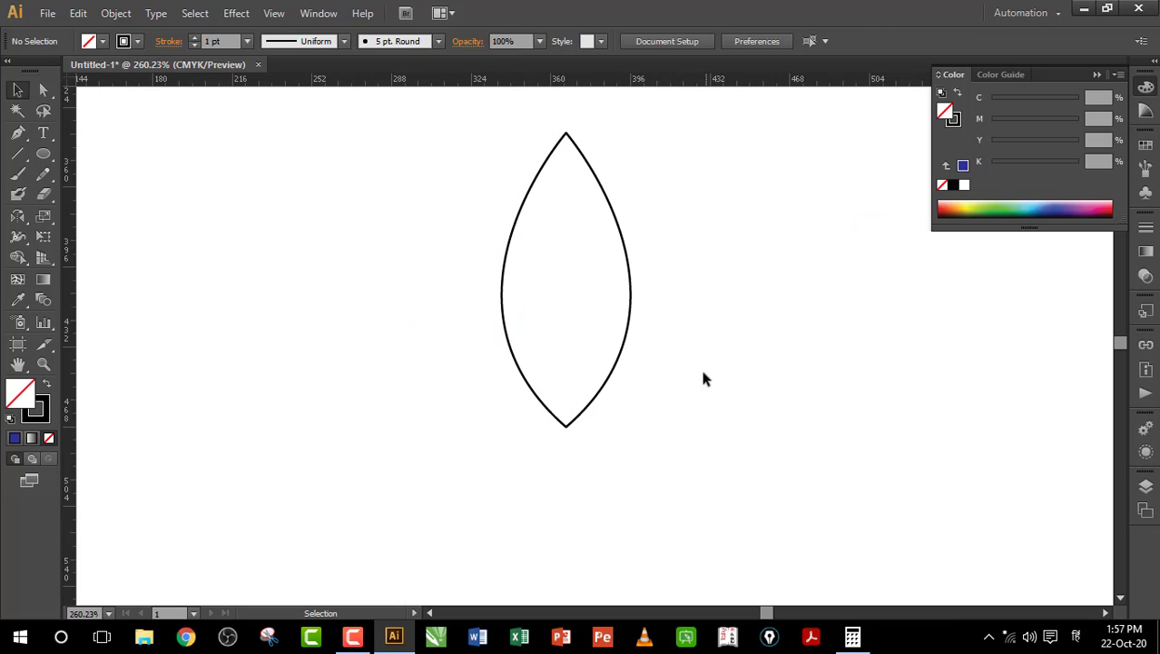
pyautogui.click(502, 277)
pyautogui.press('Delete')
pyautogui.hotkey('ctrl', 'a')
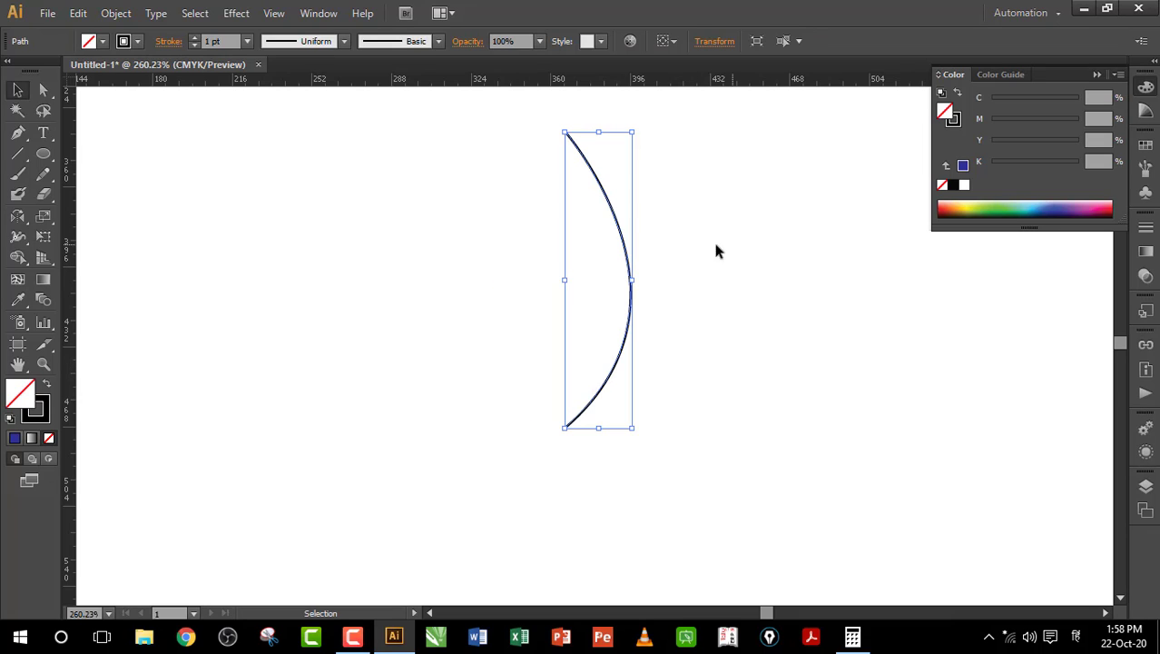
# Step: With the Reflect Tool, Alt-drag a -90° mirrored copy and nudge it left so the tips meet
pyautogui.click(16, 222)
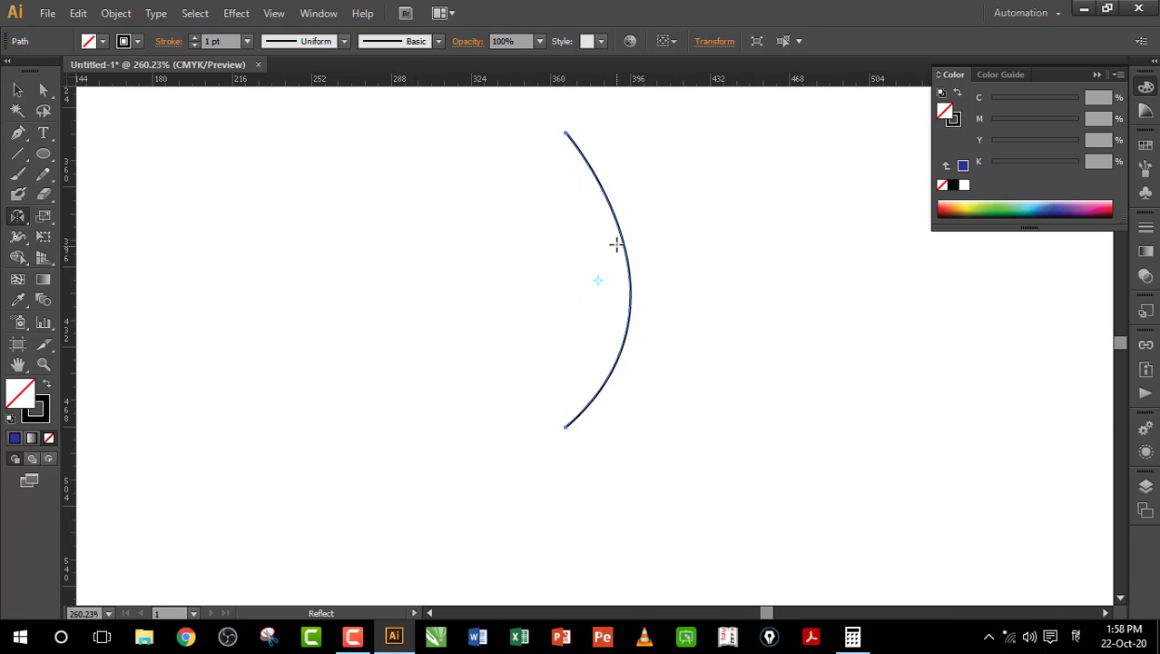
pyautogui.moveTo(622, 241); pyautogui.dragTo(662, 269)
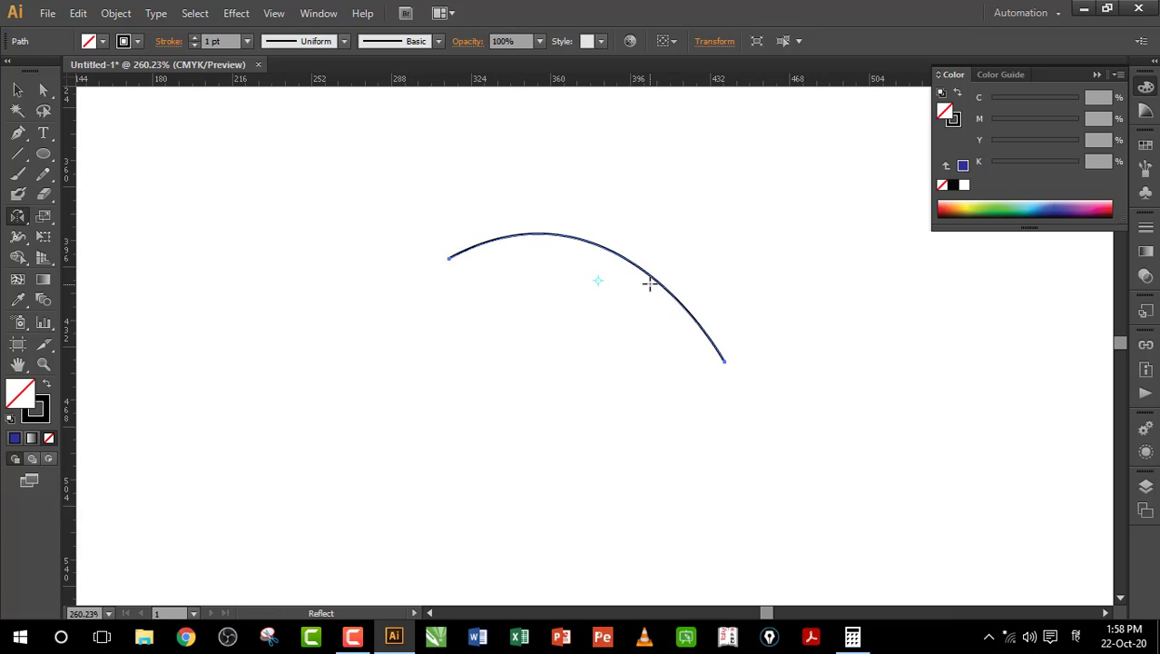
pyautogui.hotkey('ctrl', 'z')
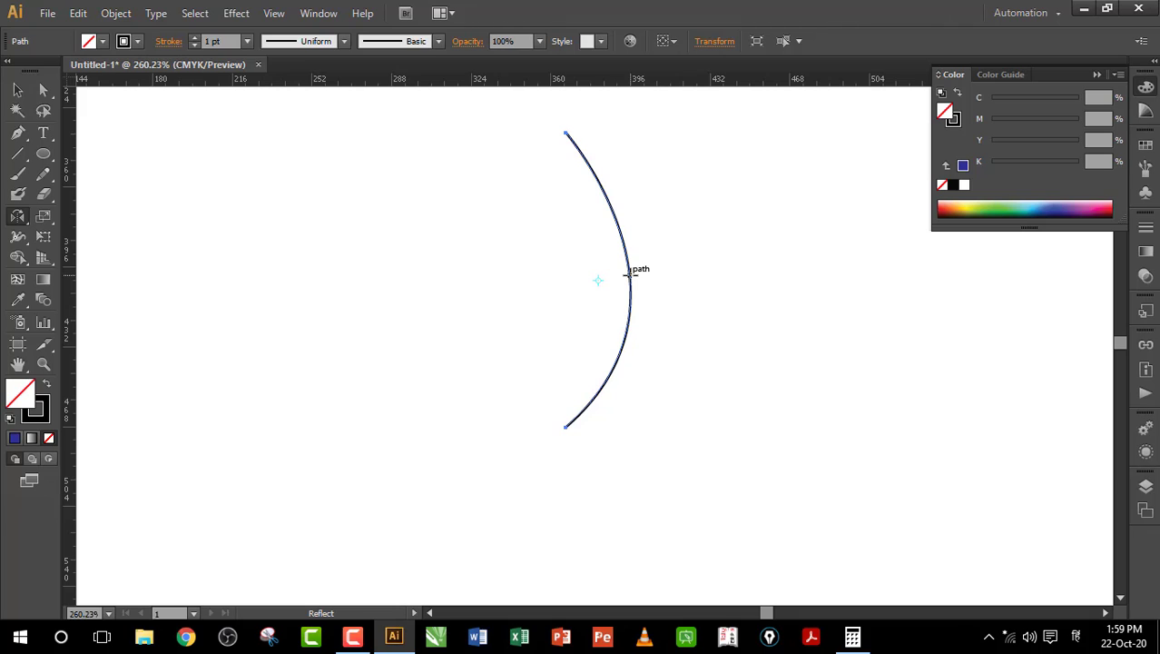
pyautogui.moveTo(629, 273); pyautogui.dragTo(524, 280)
pyautogui.press('alt')
pyautogui.press('shift')
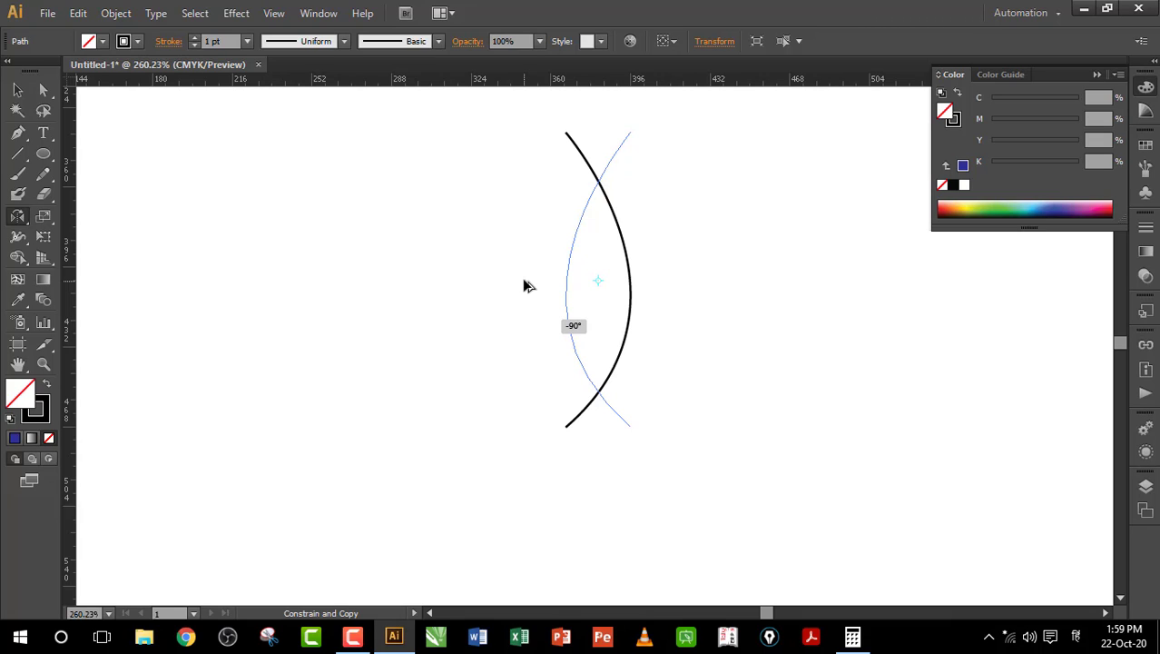
pyautogui.moveTo(524, 281); pyautogui.dragTo(524, 281)
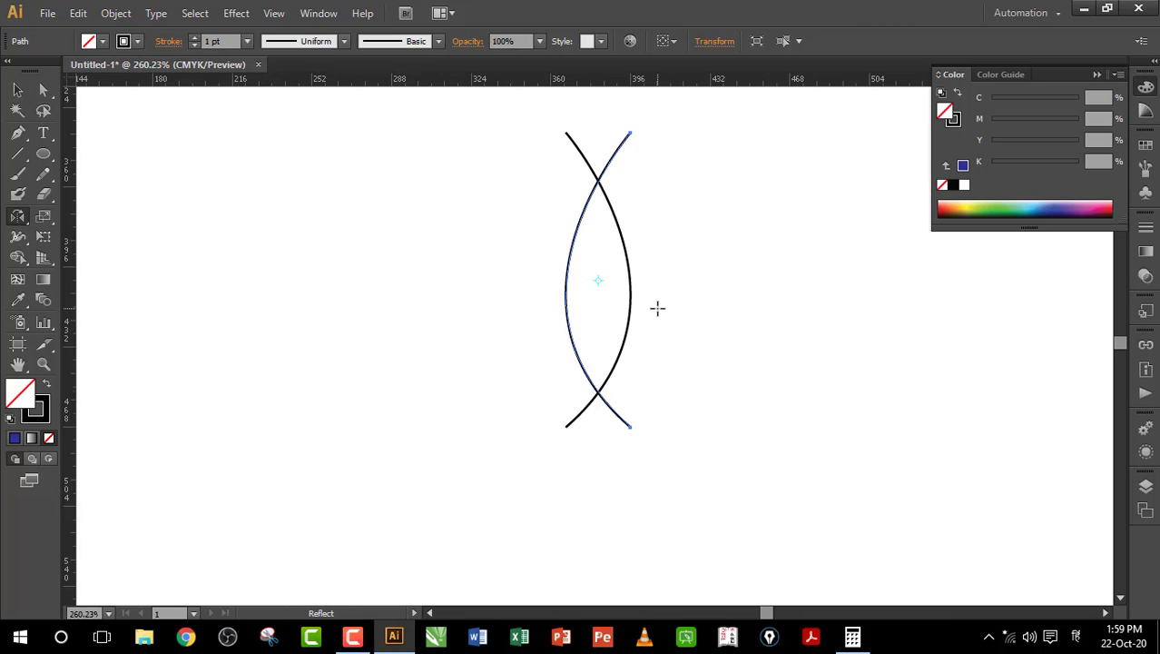
pyautogui.press('Left')
pyautogui.press('Left')
pyautogui.press('Left')
pyautogui.press('Left')
pyautogui.press('Left')
pyautogui.press('Left')
pyautogui.press('Left')
pyautogui.press('Left')
pyautogui.press('Left')
pyautogui.press('Left')
pyautogui.press('Left')
pyautogui.press('Left')
pyautogui.press('Left')
pyautogui.press('Left')
pyautogui.press('Left')
pyautogui.press('Left')
pyautogui.press('Left')
pyautogui.press('Left')
pyautogui.press('Left')
pyautogui.press('Left')
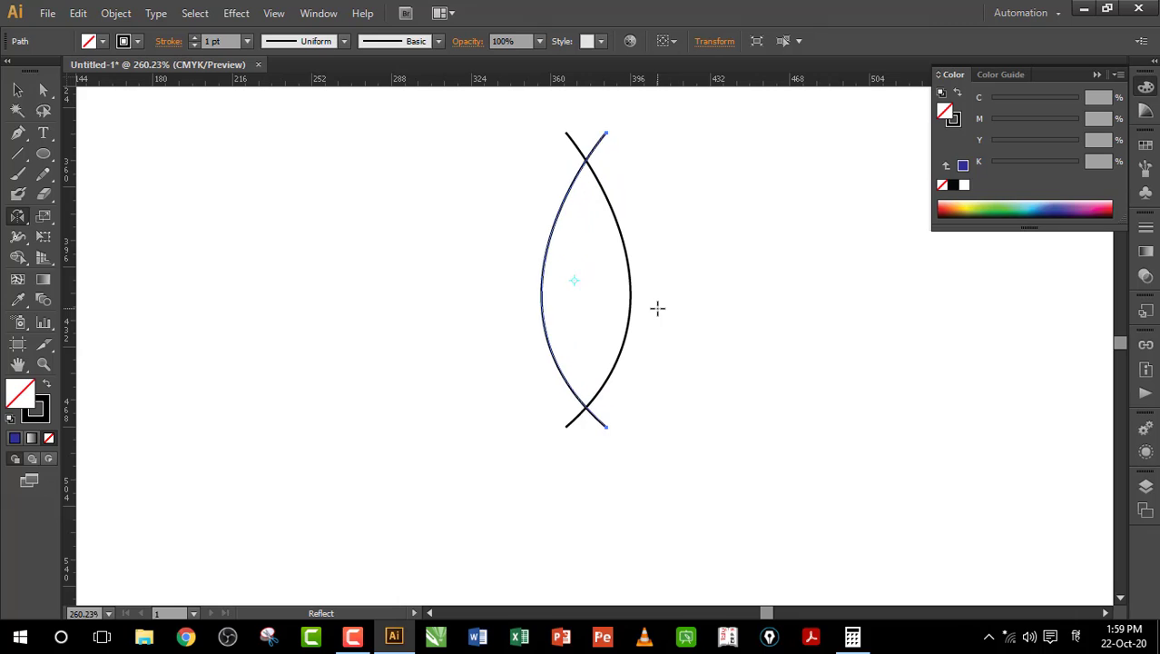
pyautogui.press('v')
pyautogui.click(560, 257)
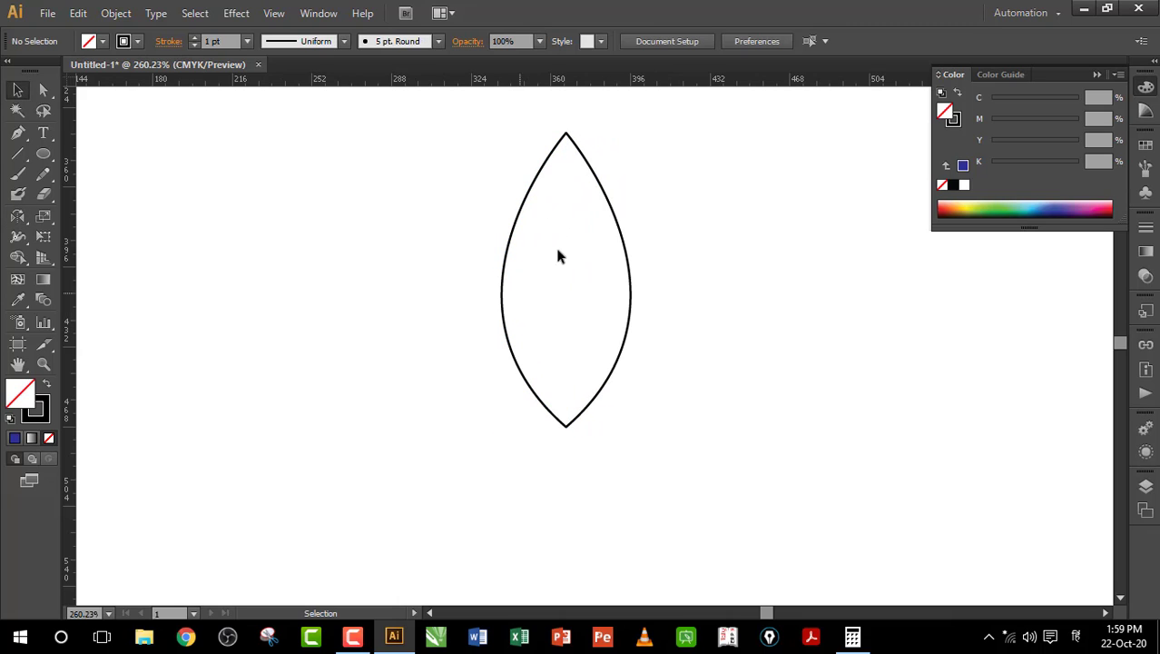
# Step: Group both leaf arcs with Ctrl+G, fill them green, and fit the artboard in view
pyautogui.moveTo(450, 106); pyautogui.dragTo(681, 489)
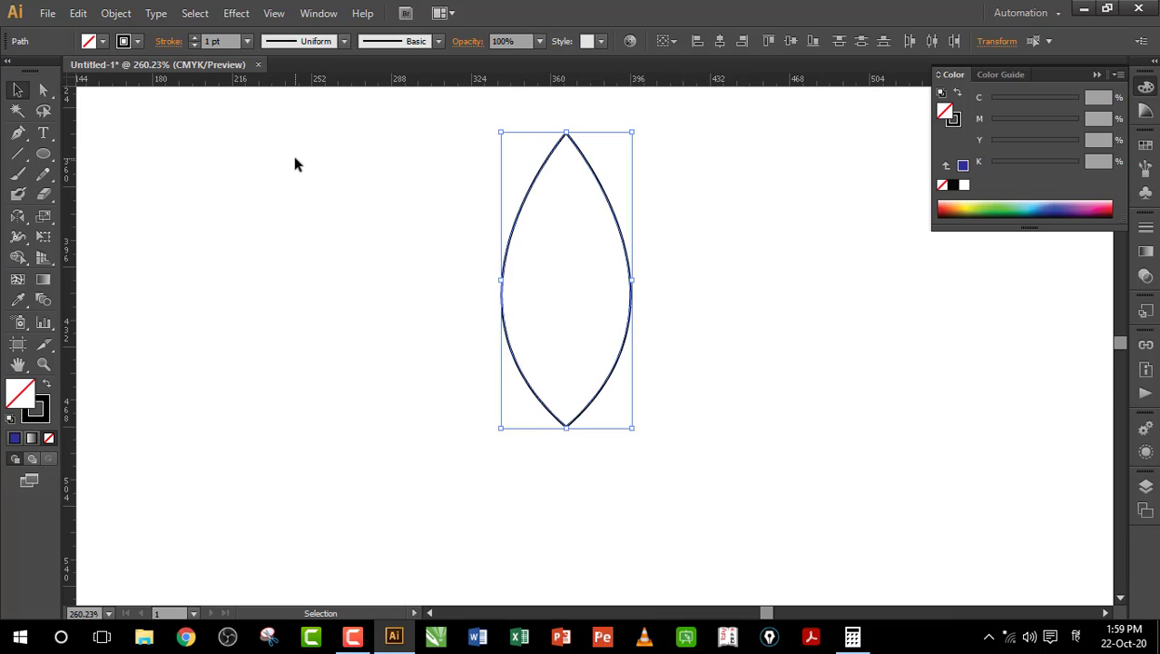
pyautogui.hotkey('ctrl', 'g')
pyautogui.click(103, 42)
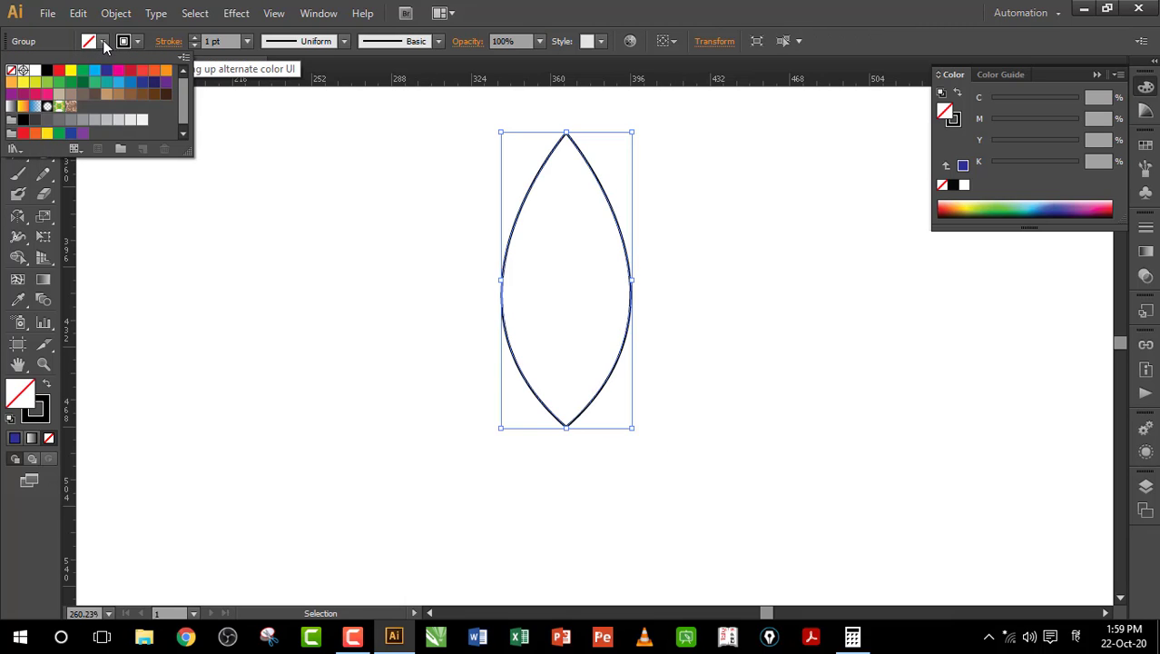
pyautogui.click(58, 70)
pyautogui.click(83, 70)
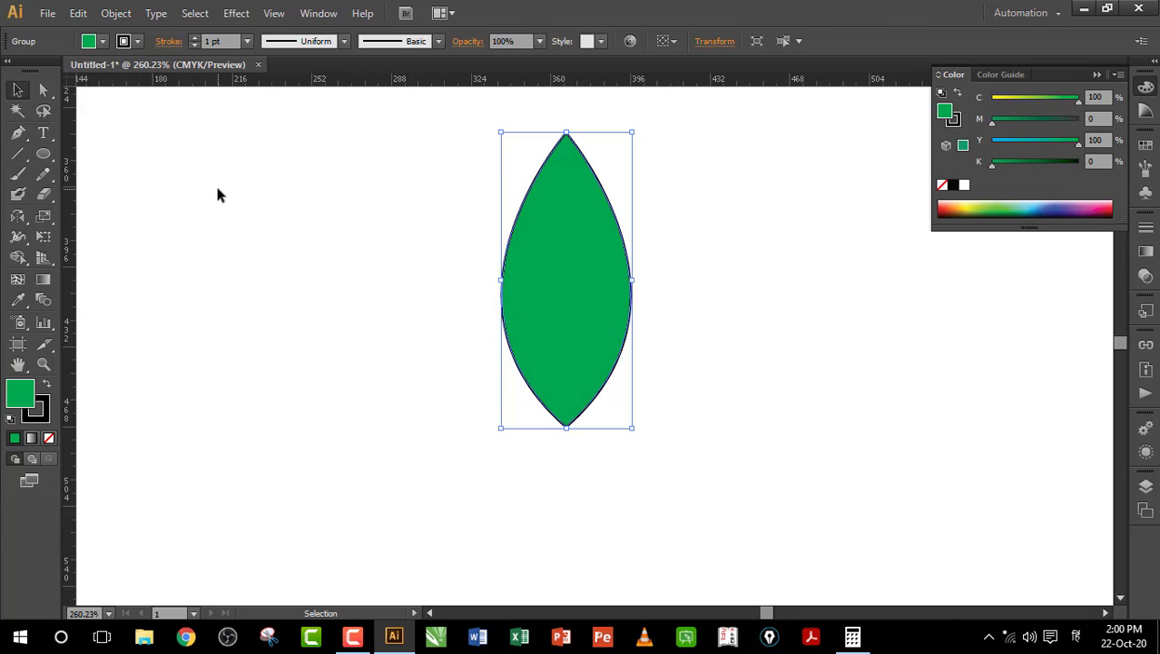
pyautogui.press('a')
pyautogui.hotkey('ctrl', '0')
pyautogui.click(219, 191)
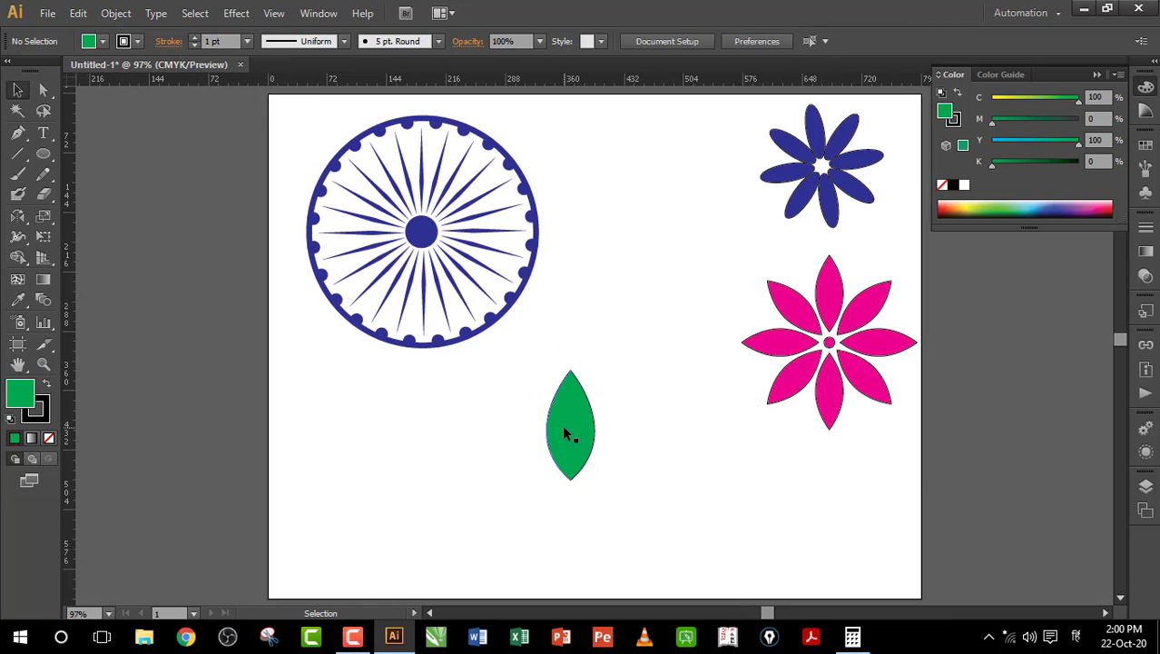